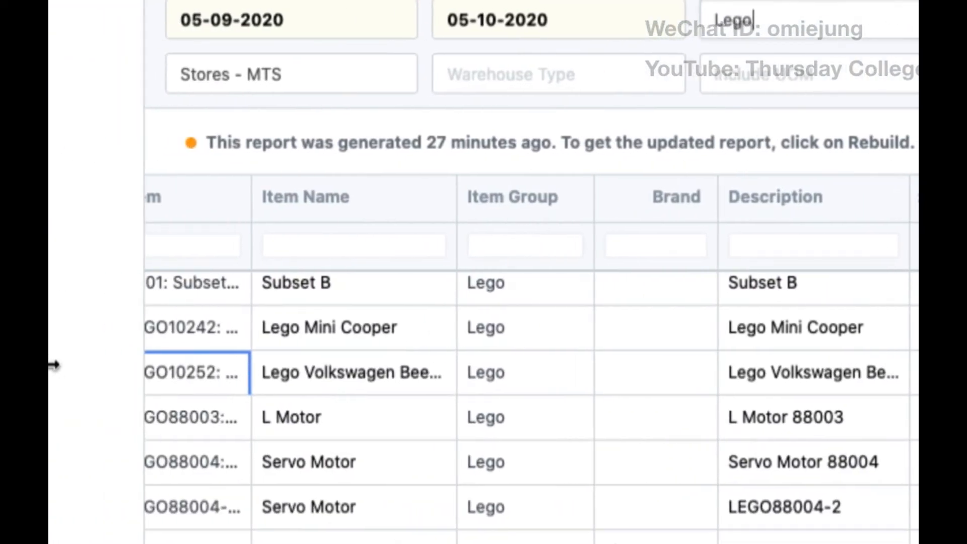
# - Rebuild the Stock Balance report for the Lego items and review its quantity and value columns
pyautogui.hscroll(8, 538, 330)
pyautogui.hscroll(8, 537, 330)
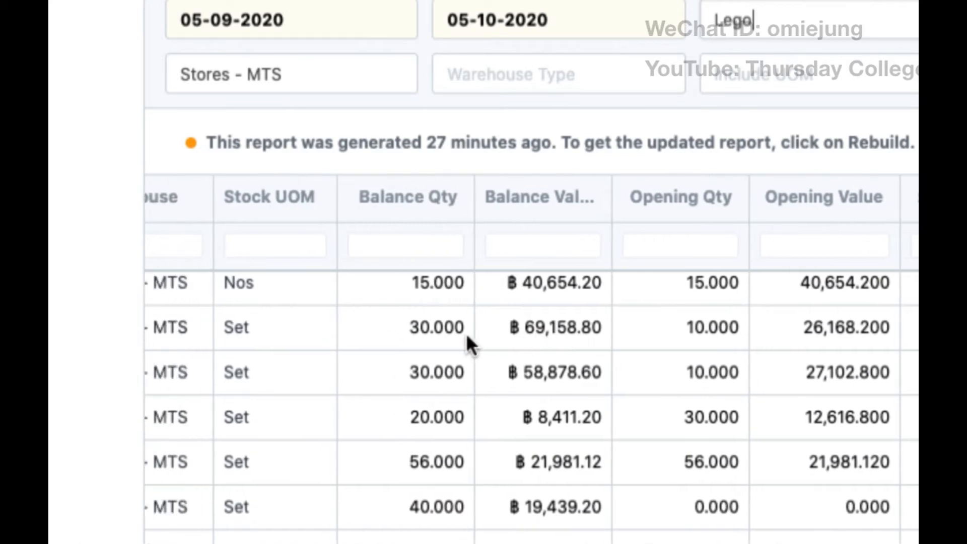
pyautogui.hscroll(-2, 410, 345)
pyautogui.hscroll(-1, 411, 344)
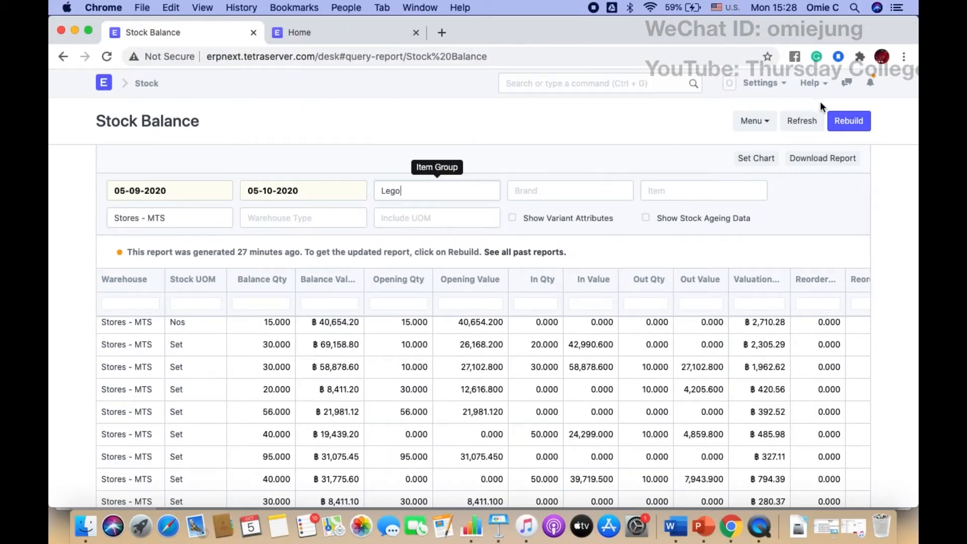
pyautogui.click(848, 124)
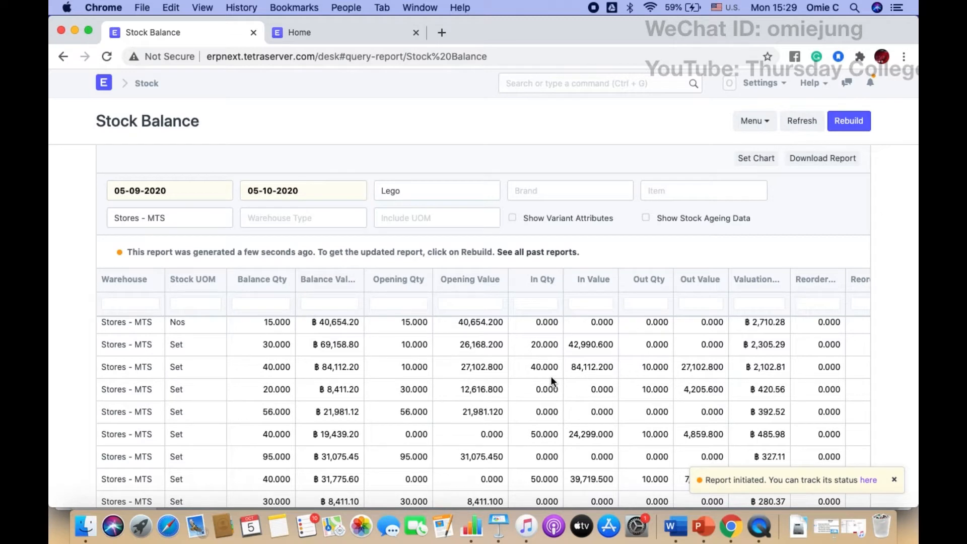
pyautogui.scroll(1, 551, 376)
pyautogui.hscroll(-5, 550, 376)
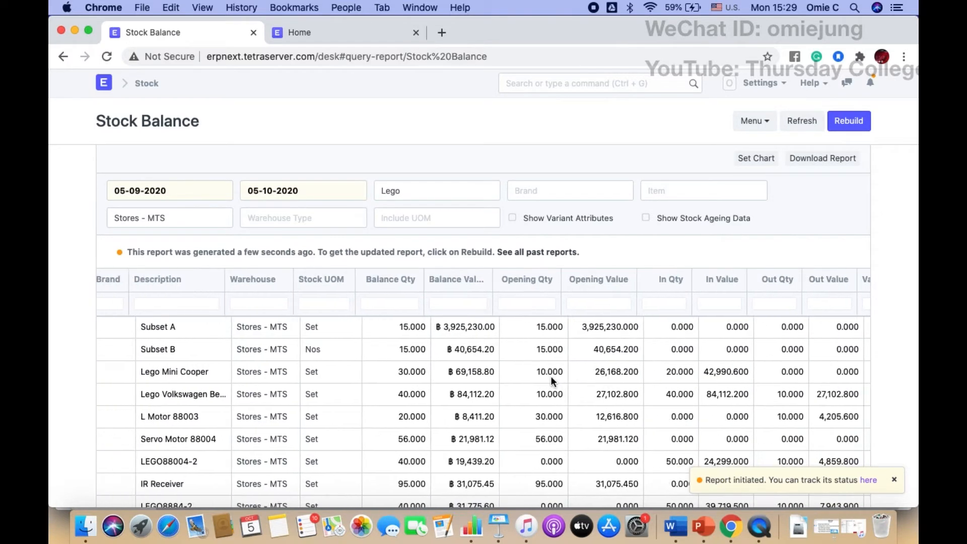
pyautogui.hscroll(-3, 551, 376)
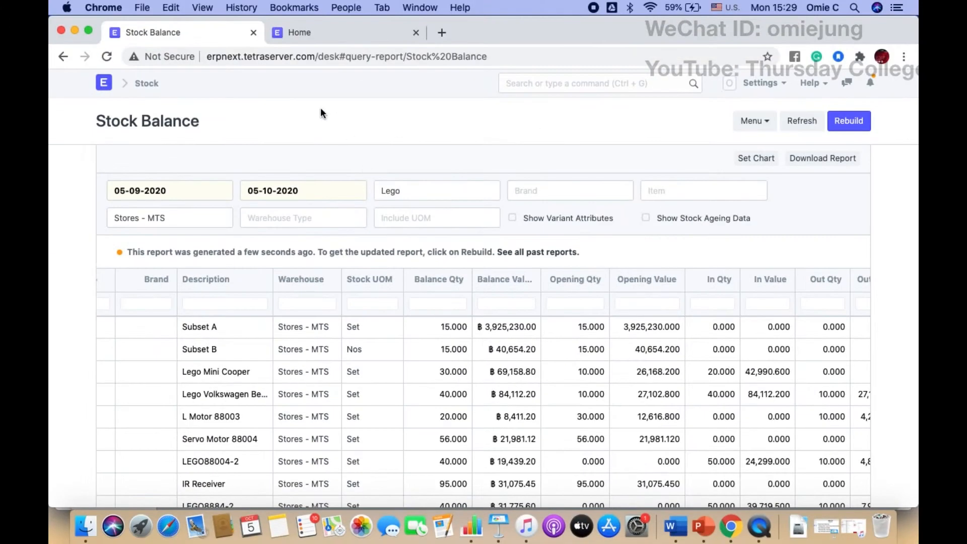
# - In the Home browser tab, find the Purchase Order list and open the most recent DKSH Thailand order
pyautogui.click(328, 32)
pyautogui.click(580, 86)
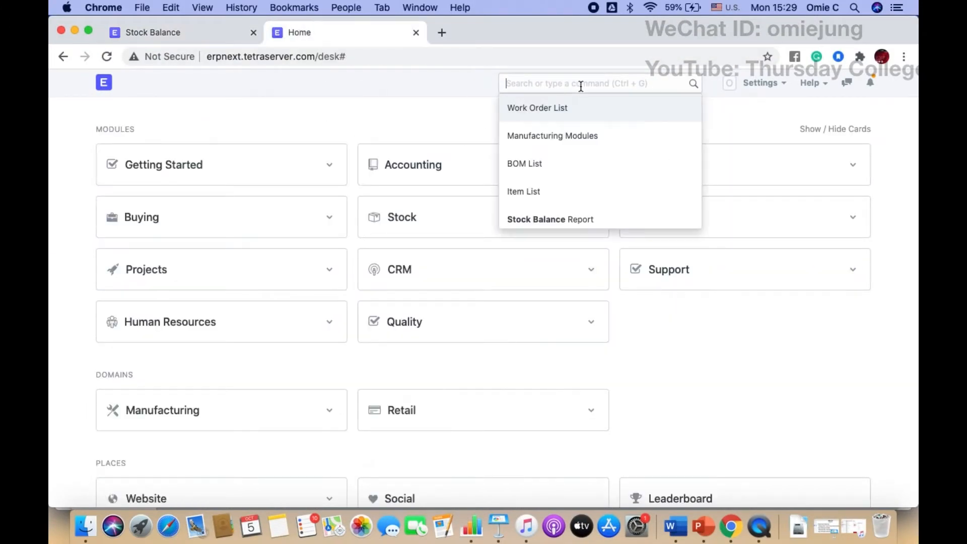
pyautogui.write('P')
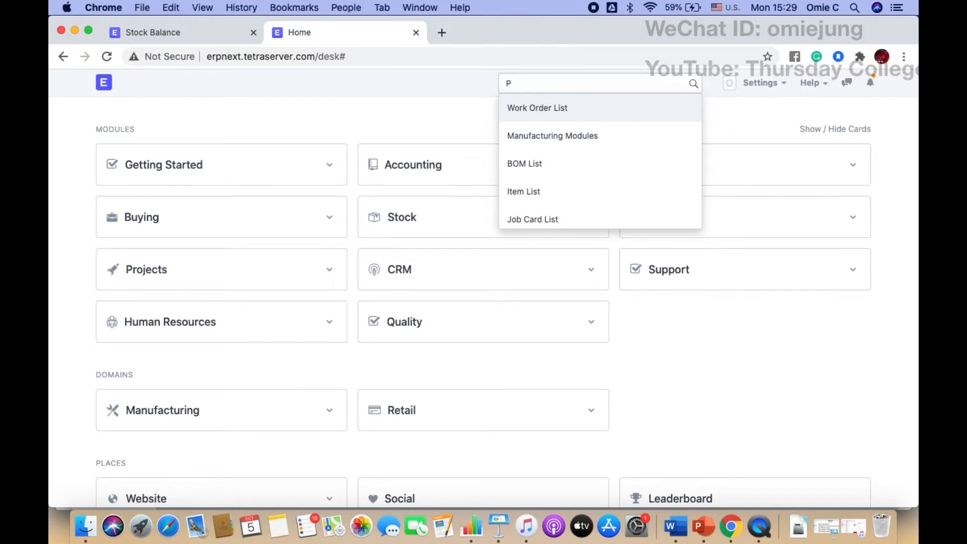
pyautogui.write('ur')
pyautogui.press('Down')
pyautogui.press('Down')
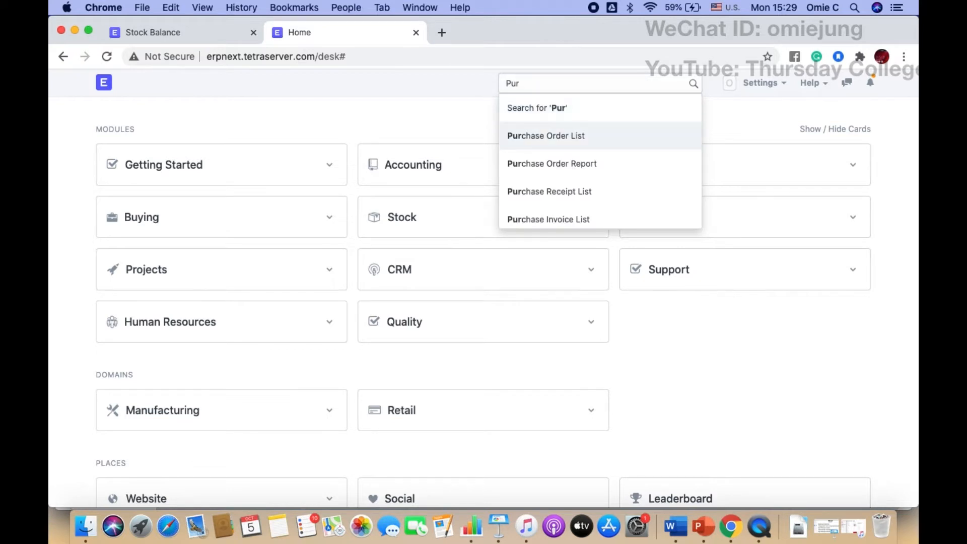
pyautogui.press('Up')
pyautogui.press('Return')
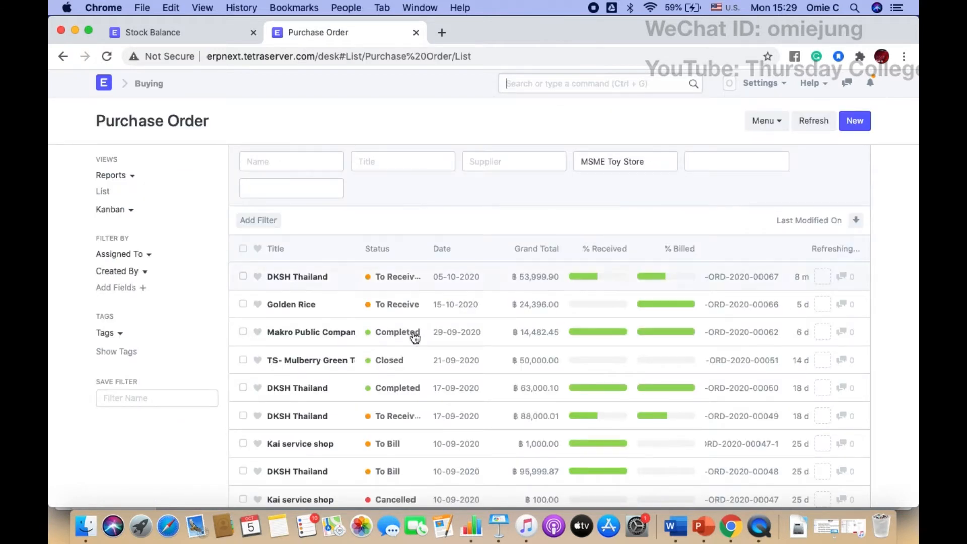
pyautogui.click(310, 276)
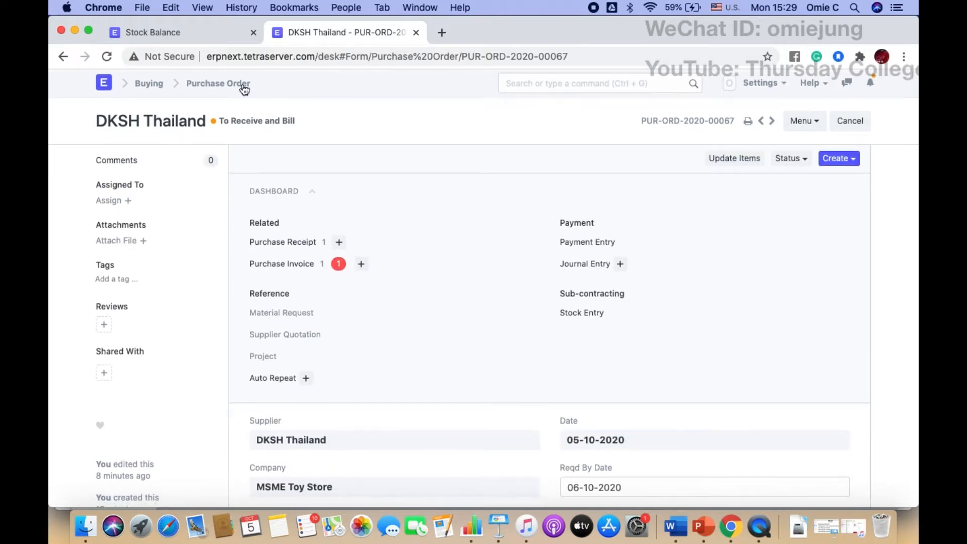
# - Find the DKSH Thailand supplier record and create a new purchase order from it
pyautogui.click(567, 78)
pyautogui.write('Supplier')
pyautogui.click(572, 143)
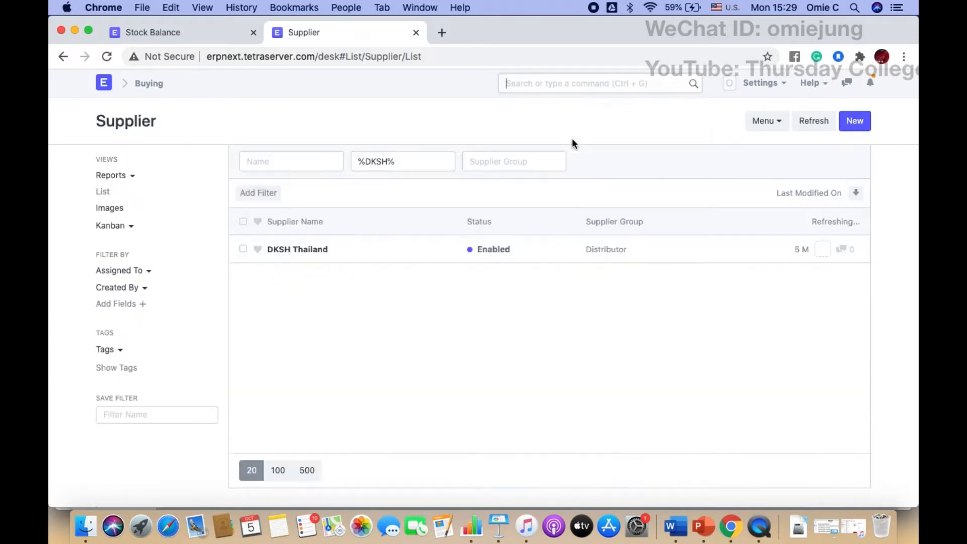
pyautogui.click(298, 249)
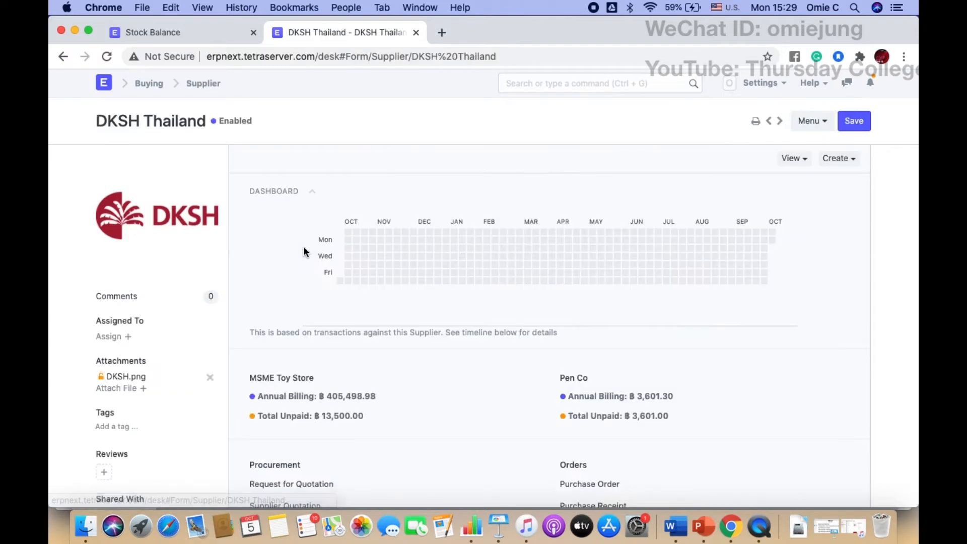
pyautogui.scroll(-5, 490, 320)
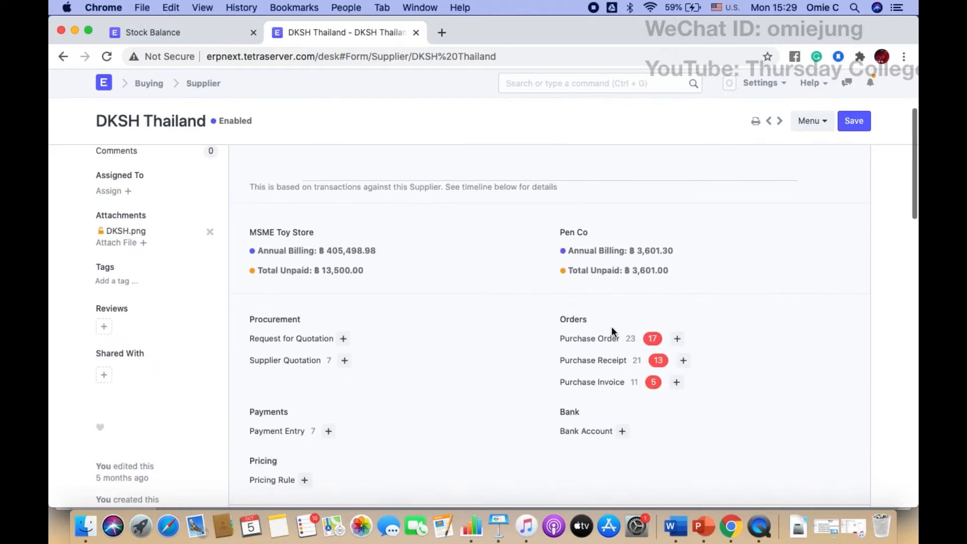
pyautogui.click(677, 339)
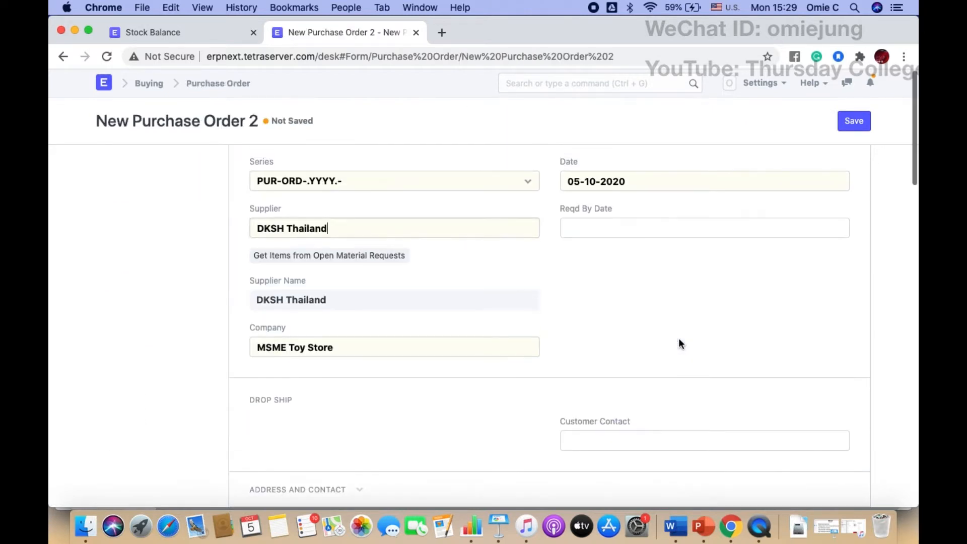
# - Set the order's required-by date to 06-10-2020 and its target warehouse to Stores - MTS
pyautogui.click(595, 255)
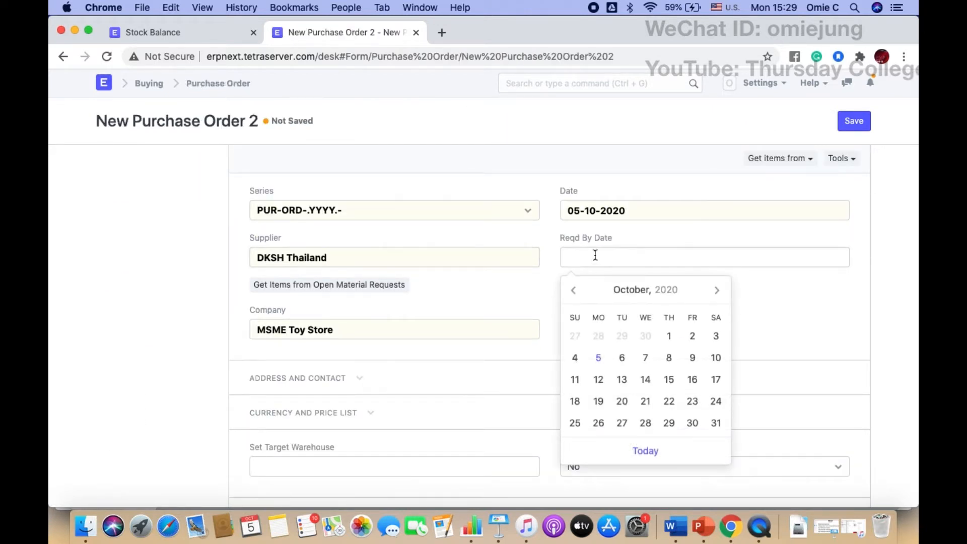
pyautogui.click(622, 359)
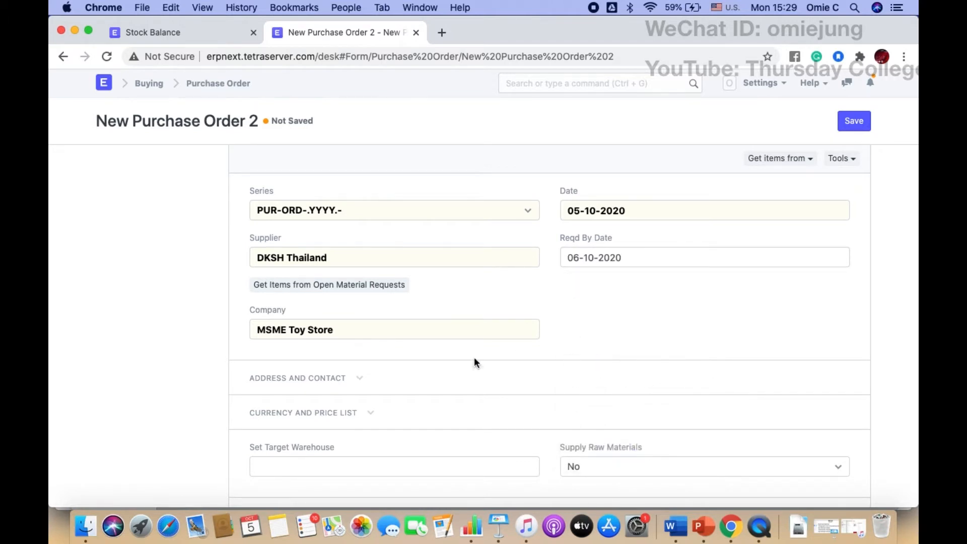
pyautogui.scroll(-5, 441, 384)
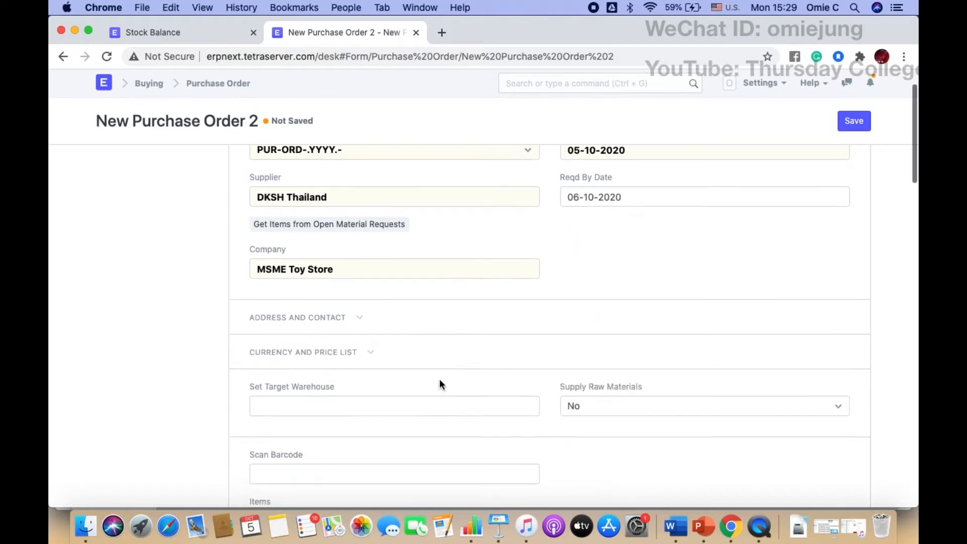
pyautogui.click(317, 277)
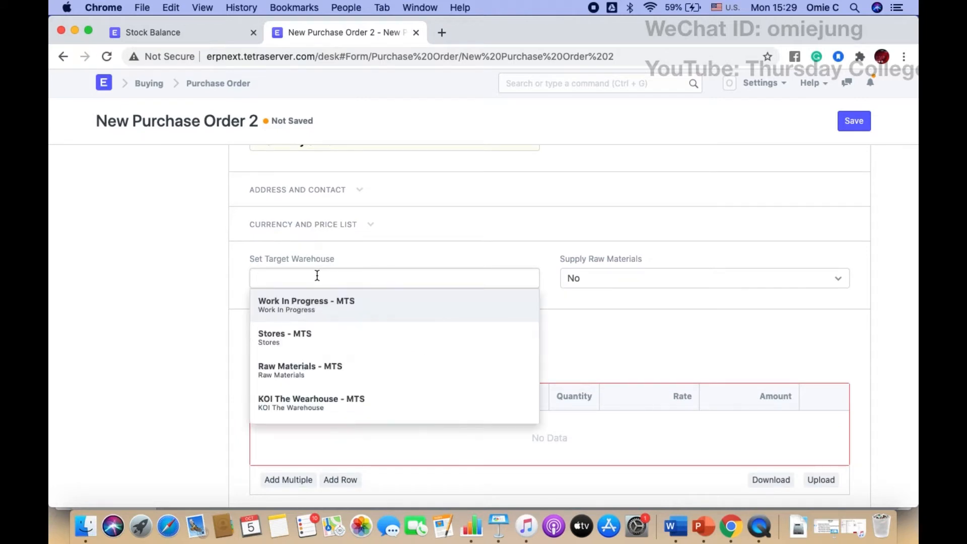
pyautogui.write('Stores')
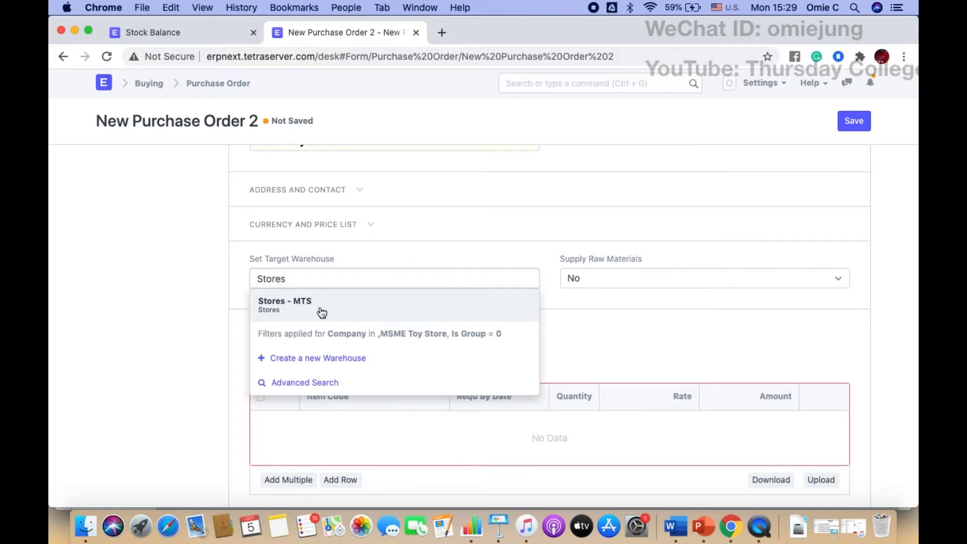
pyautogui.click(321, 312)
# - Add an item row to the purchase order for Lego Mini Cooper, item code LEGO10242
pyautogui.scroll(-3, 225, 353)
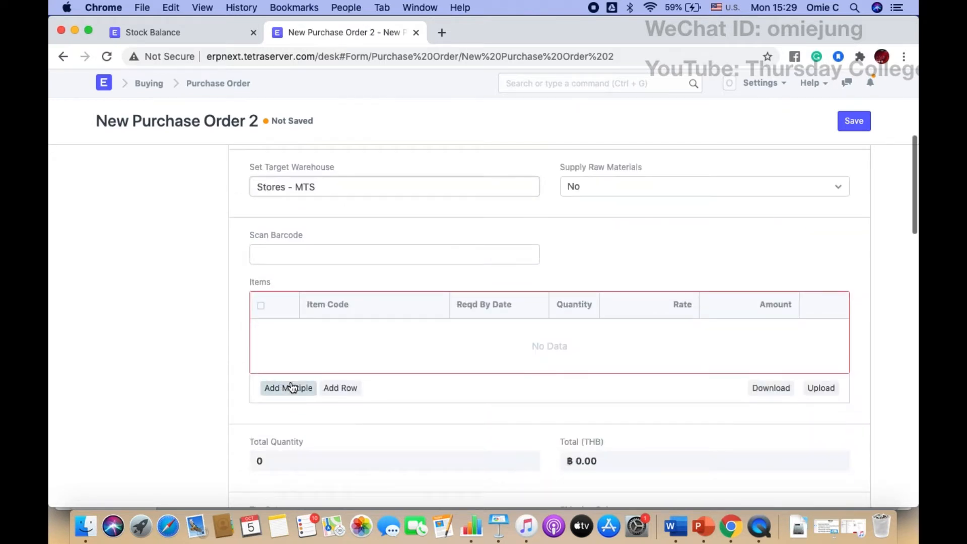
pyautogui.click(347, 390)
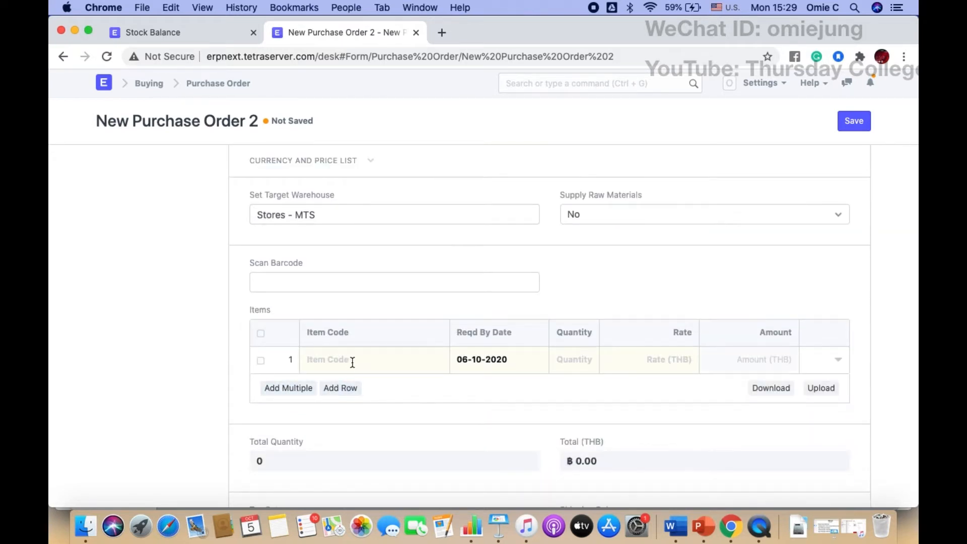
pyautogui.write('Lego mi')
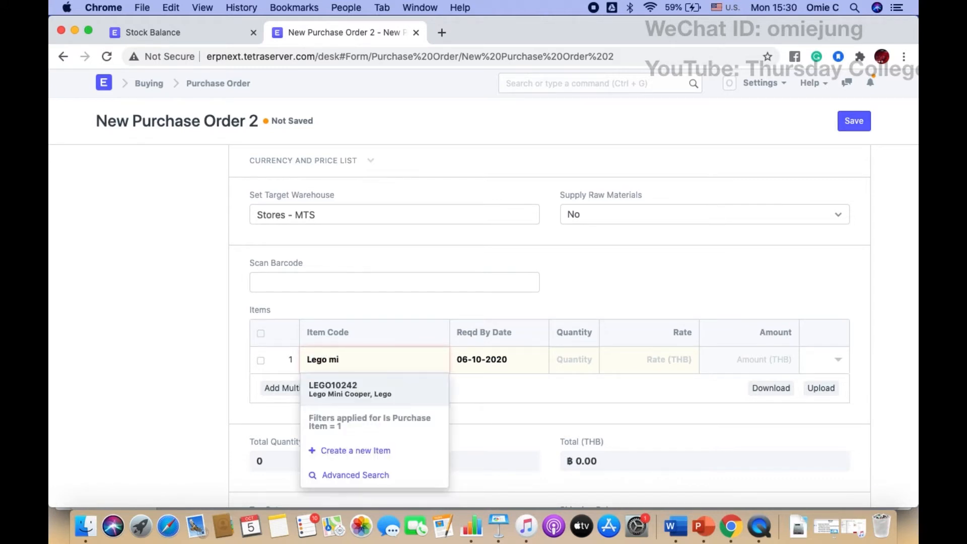
pyautogui.click(354, 395)
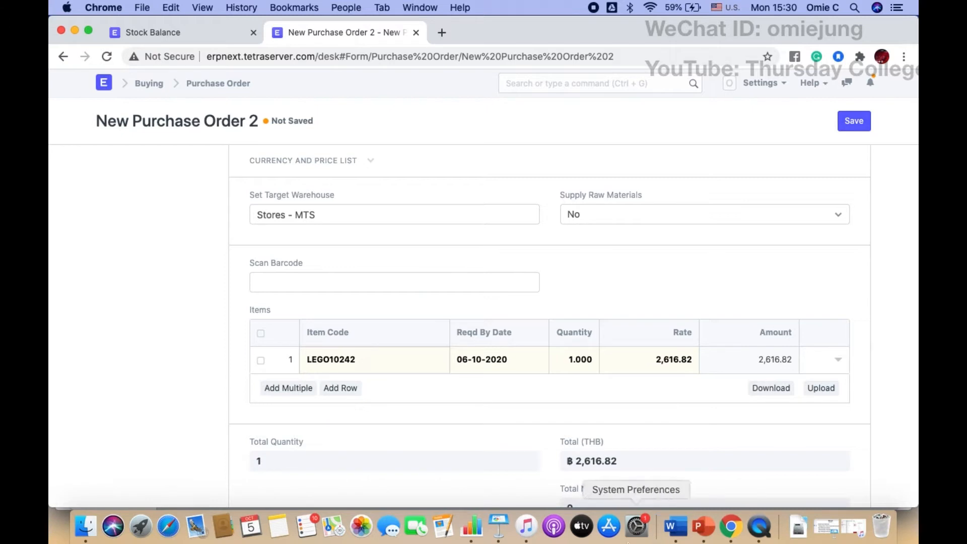
# - Switch to the Numbers price sheet and examine the purchased price and 7% VAT formula for Lego Mini Cooper
pyautogui.click(470, 526)
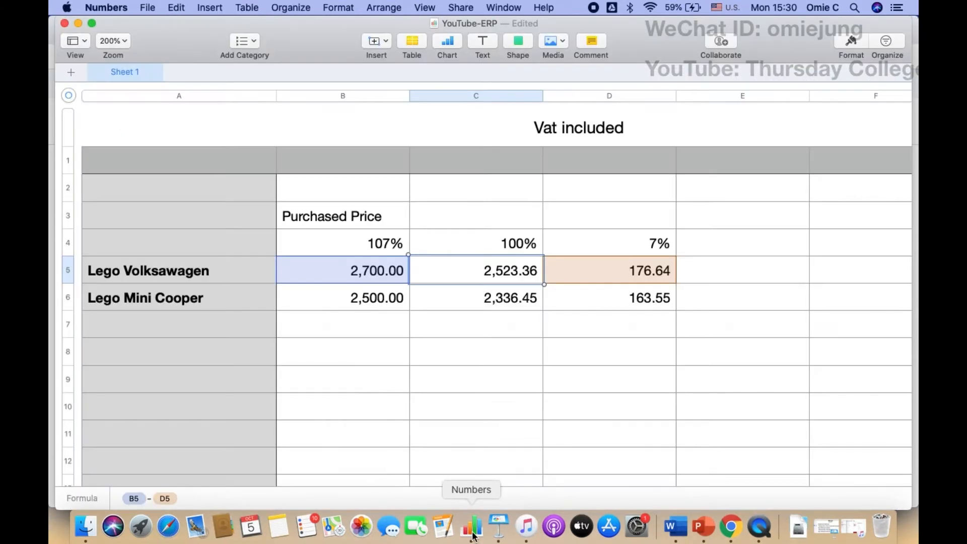
pyautogui.click(358, 310)
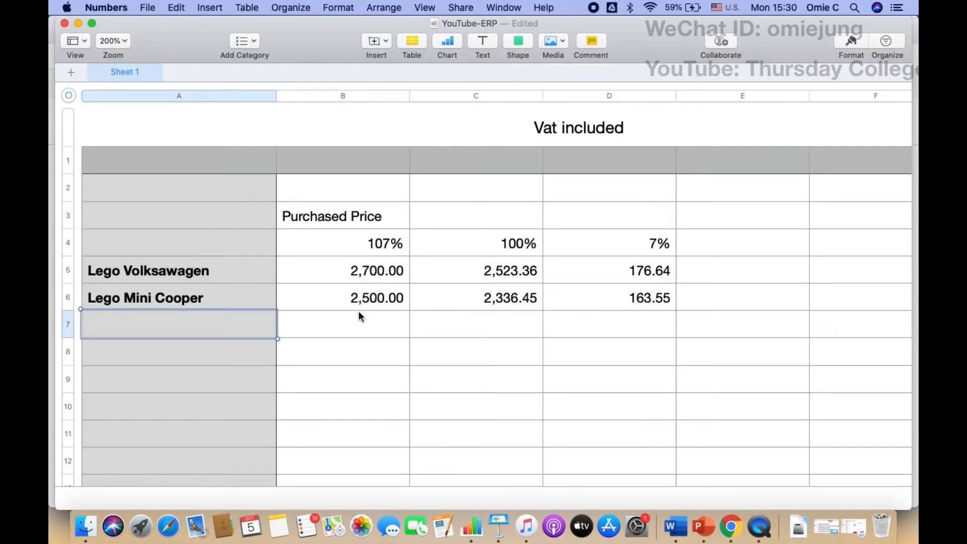
pyautogui.press('Up')
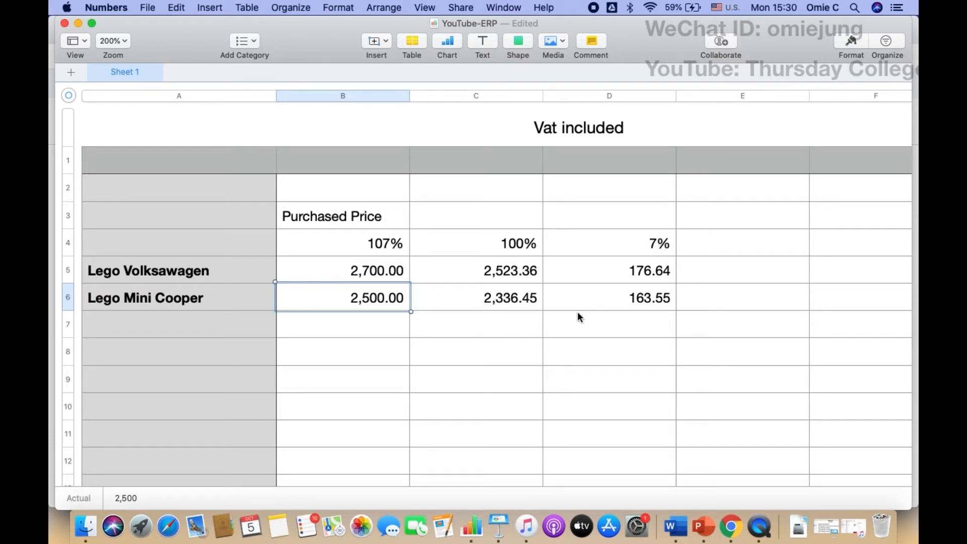
pyautogui.click(418, 333)
pyautogui.click(390, 303)
pyautogui.click(632, 306)
pyautogui.click(633, 307)
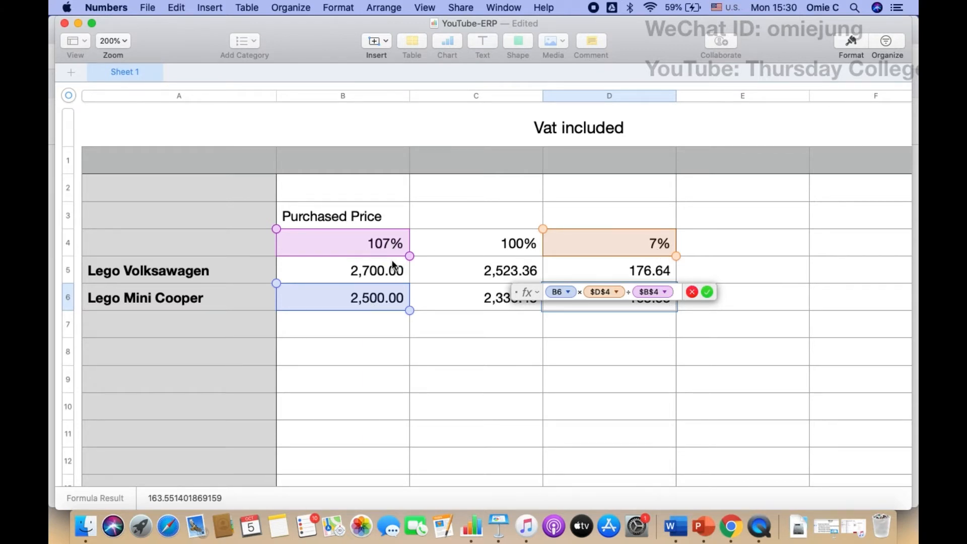
pyautogui.press('Return')
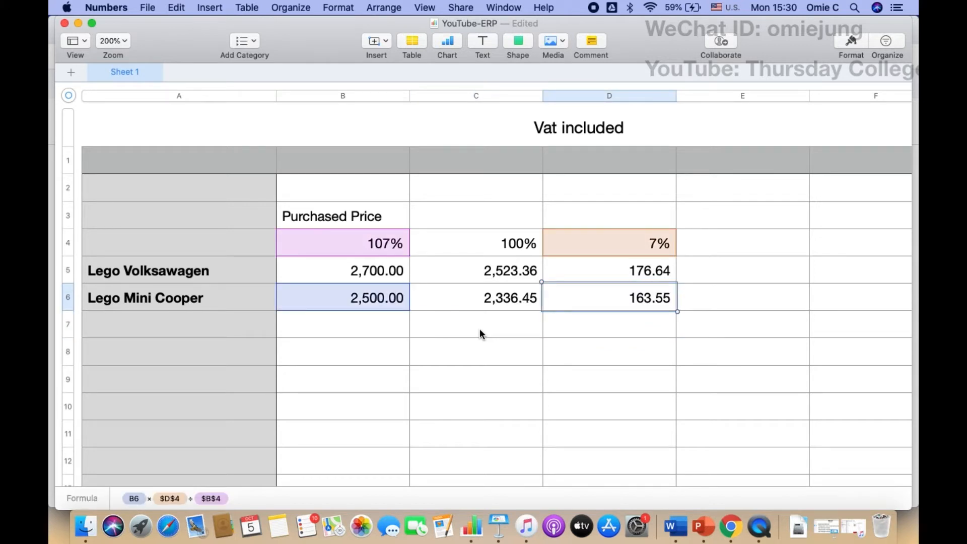
# - Check the formula for Lego Mini Cooper's 100% price without VAT against its purchased price
pyautogui.press('Left')
pyautogui.doubleClick(506, 297)
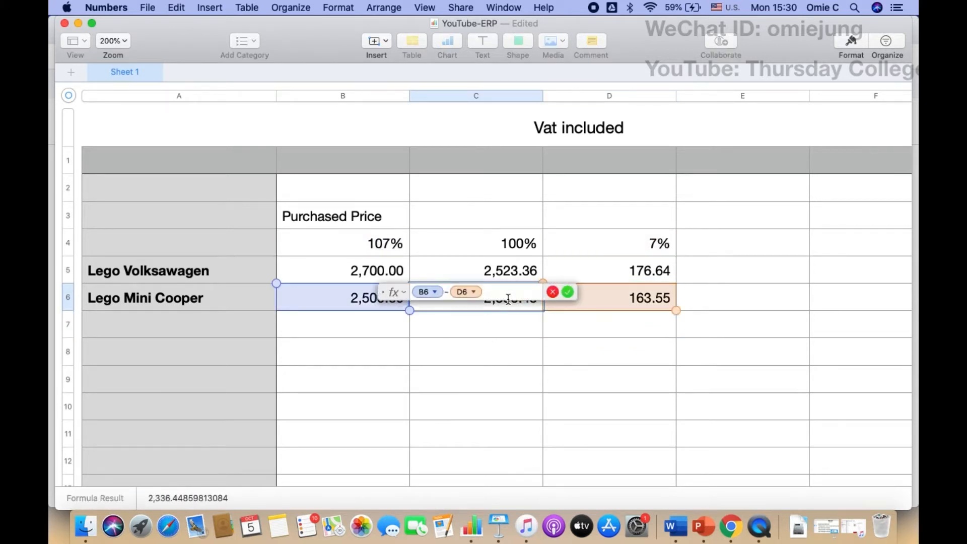
pyautogui.press('Return')
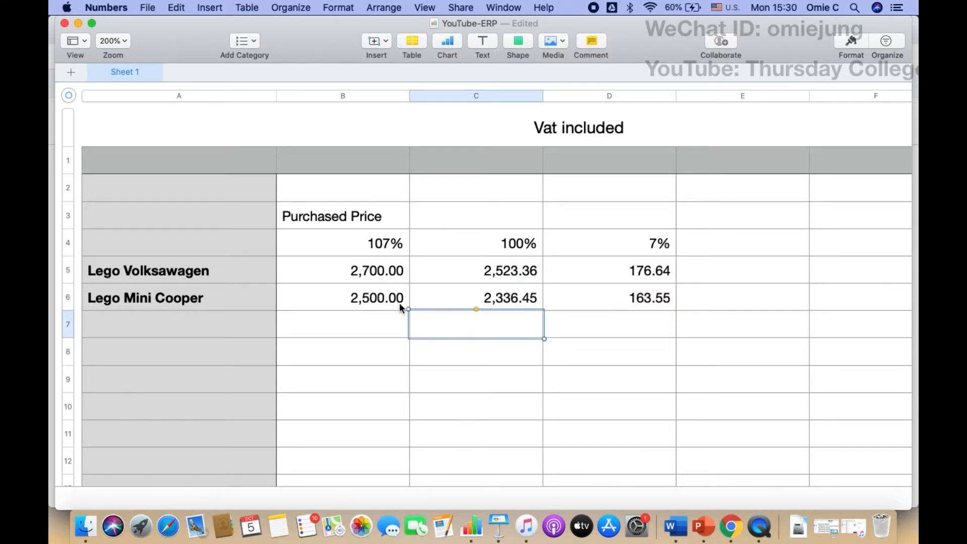
pyautogui.click(368, 299)
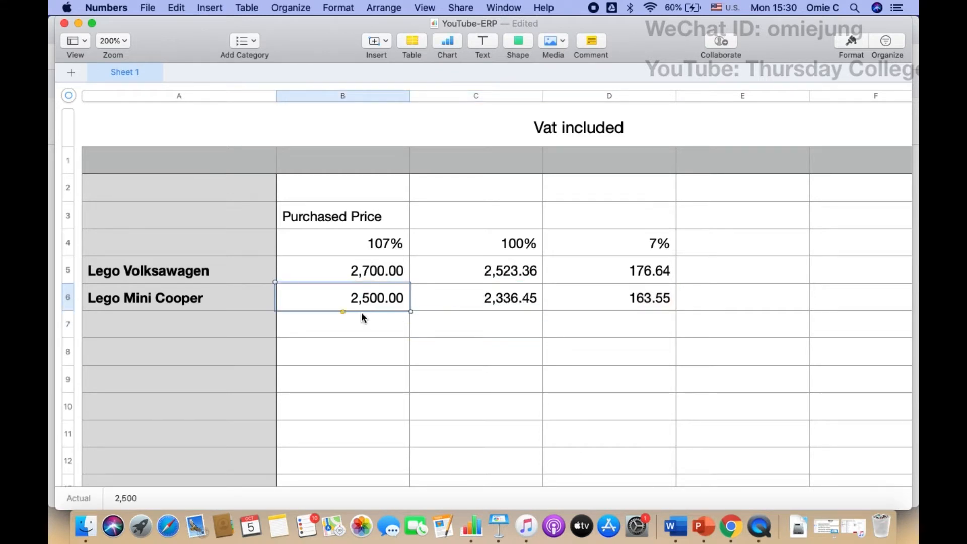
pyautogui.click(454, 302)
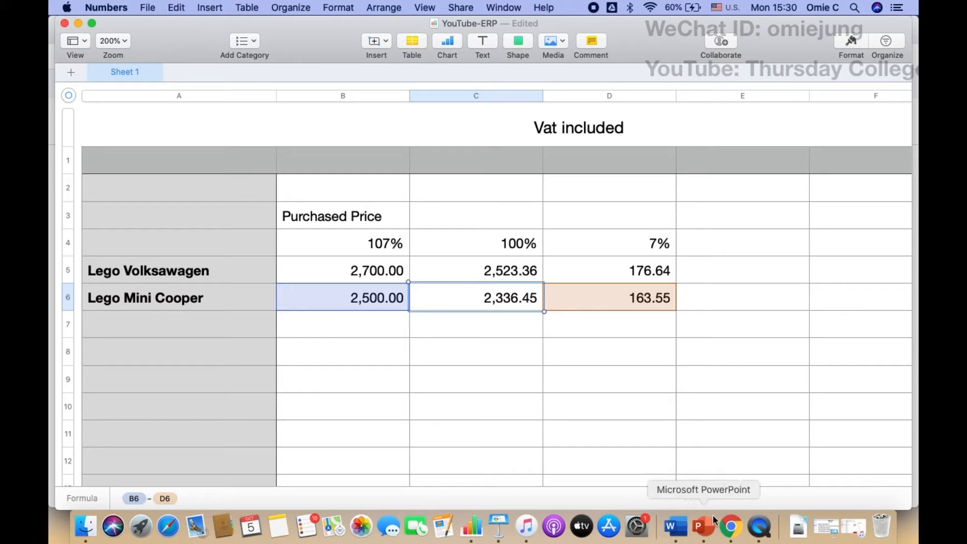
# - Switch back to the purchase order in Chrome and set the LEGO10242 rate to 2336.45
pyautogui.click(725, 525)
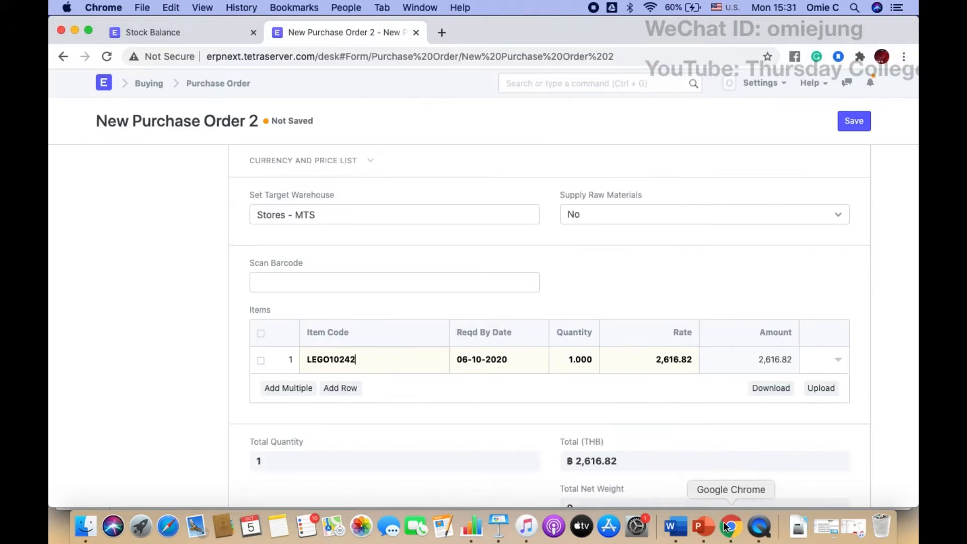
pyautogui.click(672, 358)
pyautogui.write('2233')
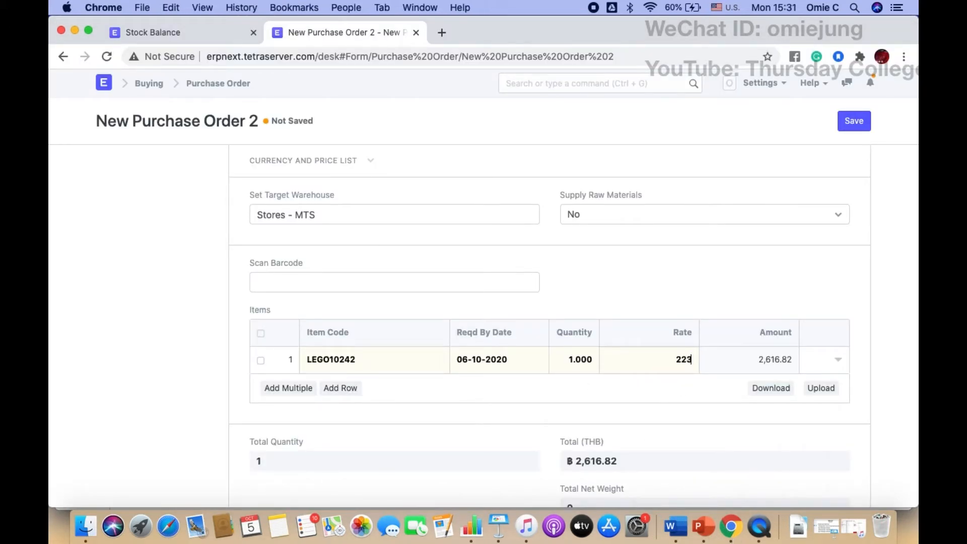
pyautogui.press('BackSpace')
pyautogui.press('BackSpace')
pyautogui.press('BackSpace')
pyautogui.write('336.45')
pyautogui.click(748, 348)
# - Apply the Thailand Tax - MTS purchase taxes and charges template to the purchase order
pyautogui.scroll(-3, 600, 347)
pyautogui.scroll(-10, 602, 352)
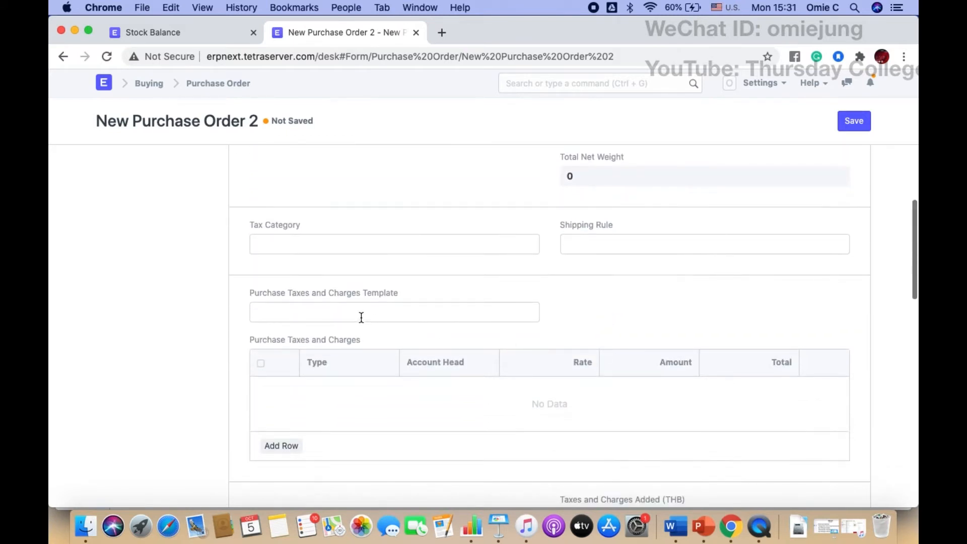
pyautogui.click(352, 313)
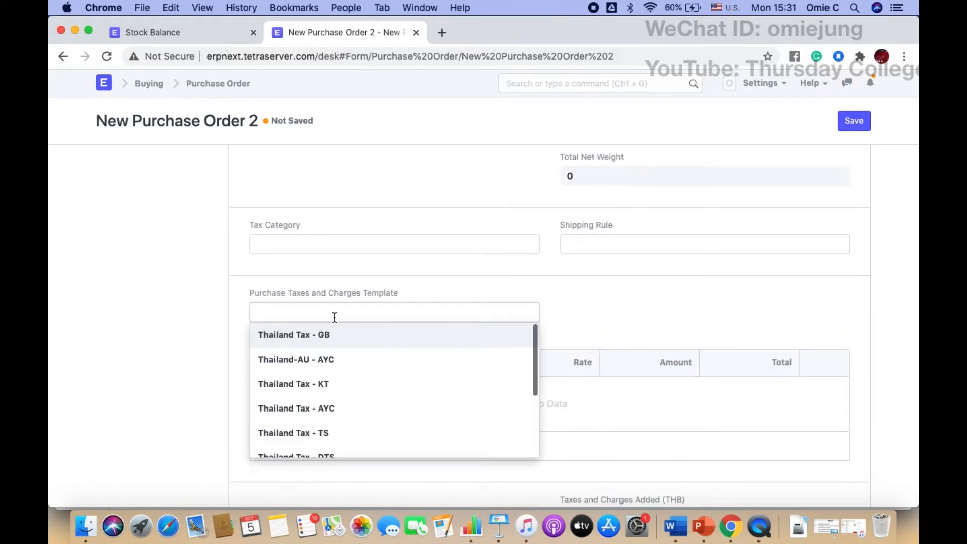
pyautogui.scroll(-3, 324, 384)
pyautogui.click(302, 414)
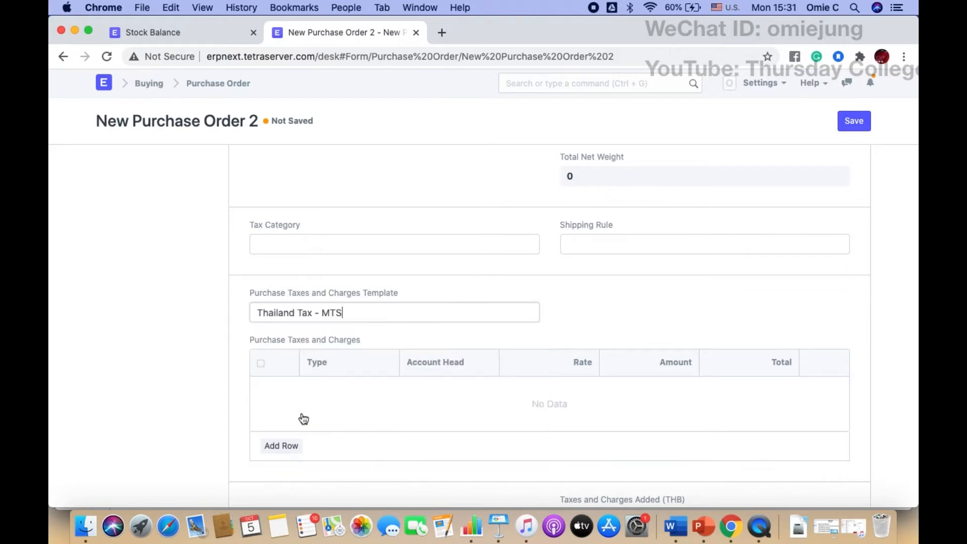
pyautogui.scroll(-10, 487, 345)
pyautogui.scroll(-5, 488, 344)
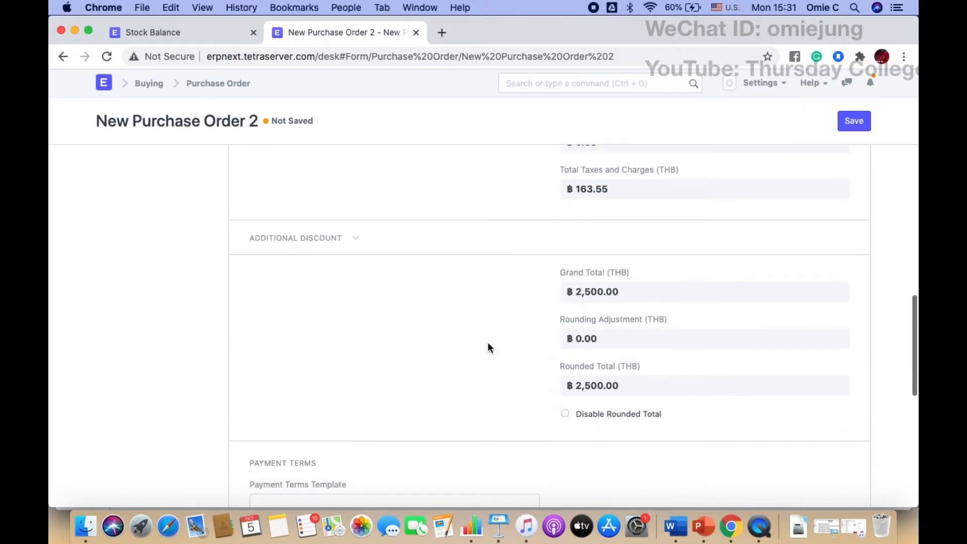
# - Set the LEGO10242 quantity in the purchase order's items table to 20
pyautogui.scroll(10, 488, 344)
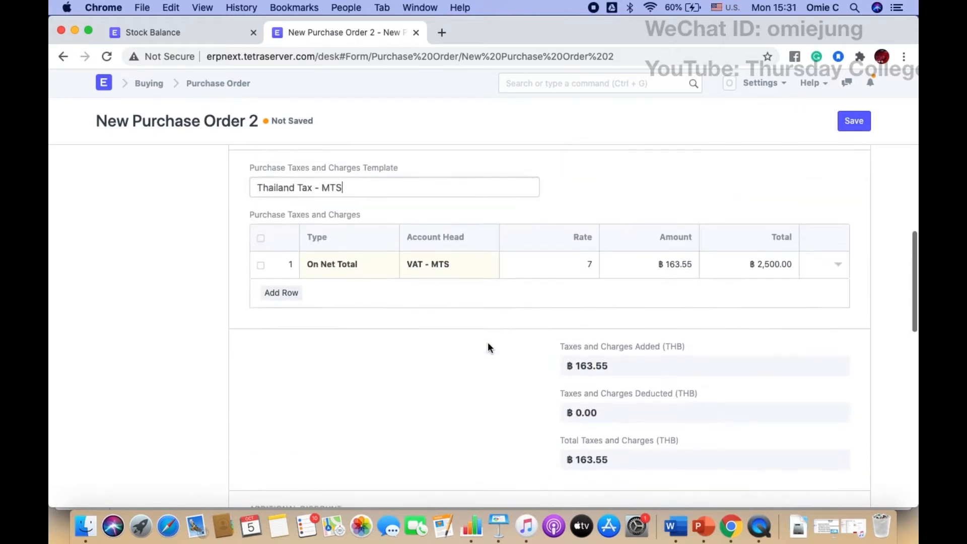
pyautogui.scroll(3, 487, 347)
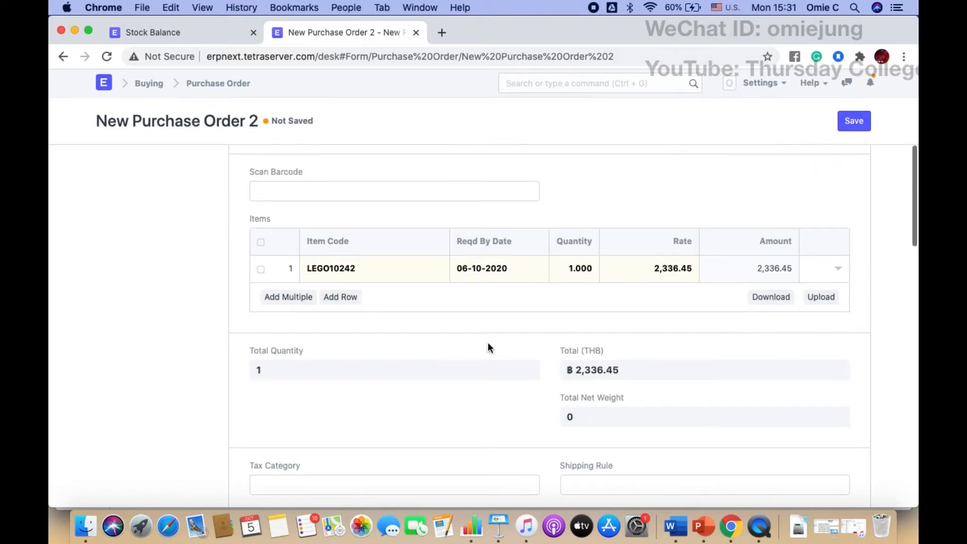
pyautogui.doubleClick(572, 268)
pyautogui.write('20')
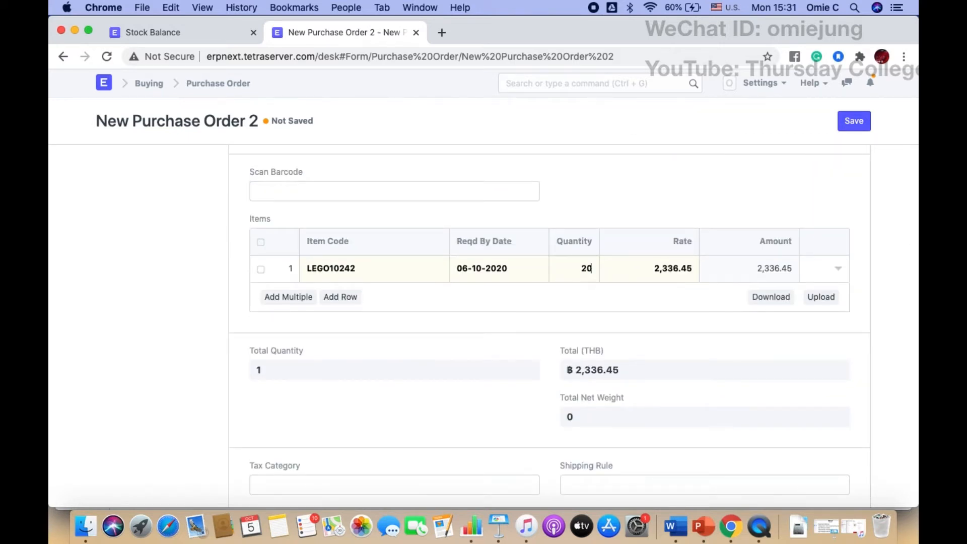
pyautogui.click(500, 344)
# - Set the purchase order's payment terms template to 50-50 30-Day credit
pyautogui.scroll(-8, 496, 349)
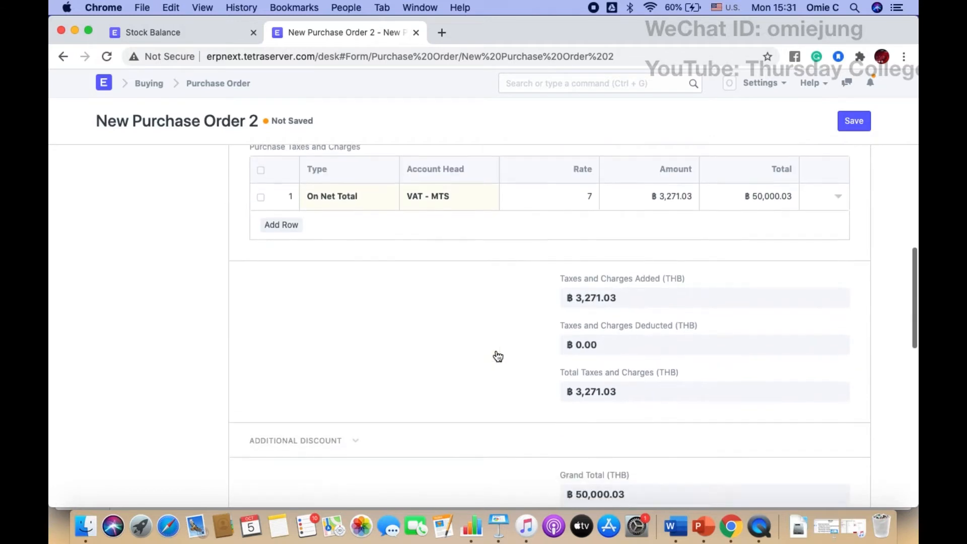
pyautogui.scroll(-5, 495, 355)
pyautogui.click(324, 271)
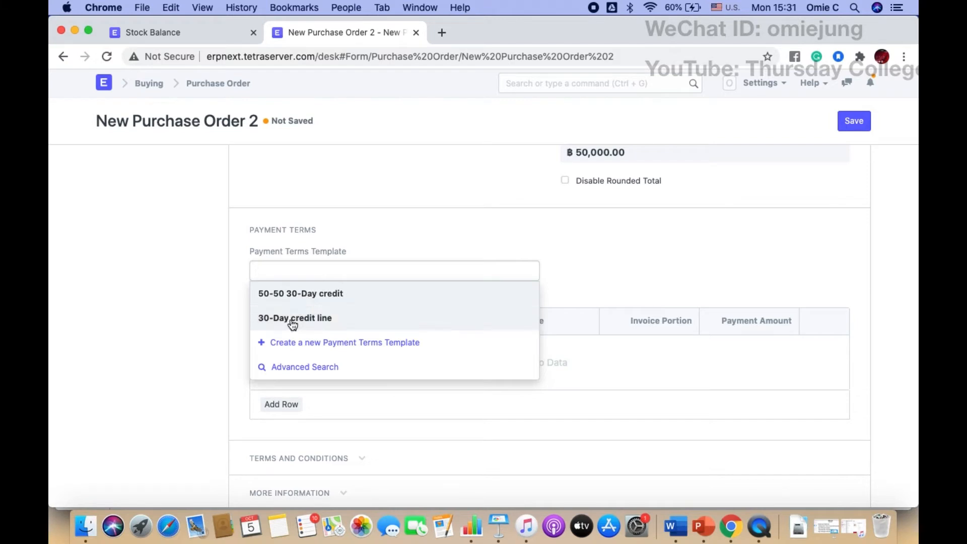
pyautogui.click(307, 297)
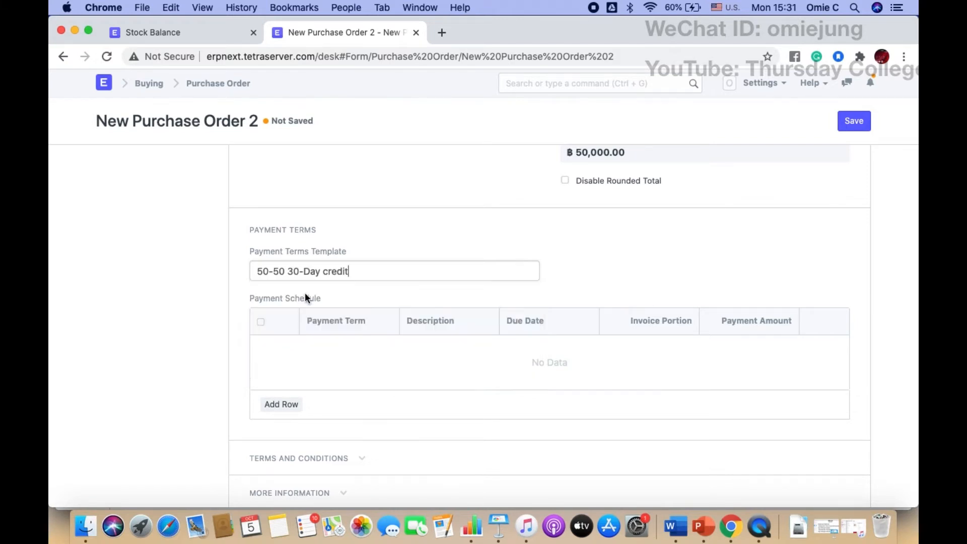
# - Expand the terms and conditions section and fill it from the Payment terms template
pyautogui.scroll(-2, 228, 331)
pyautogui.scroll(-2, 226, 330)
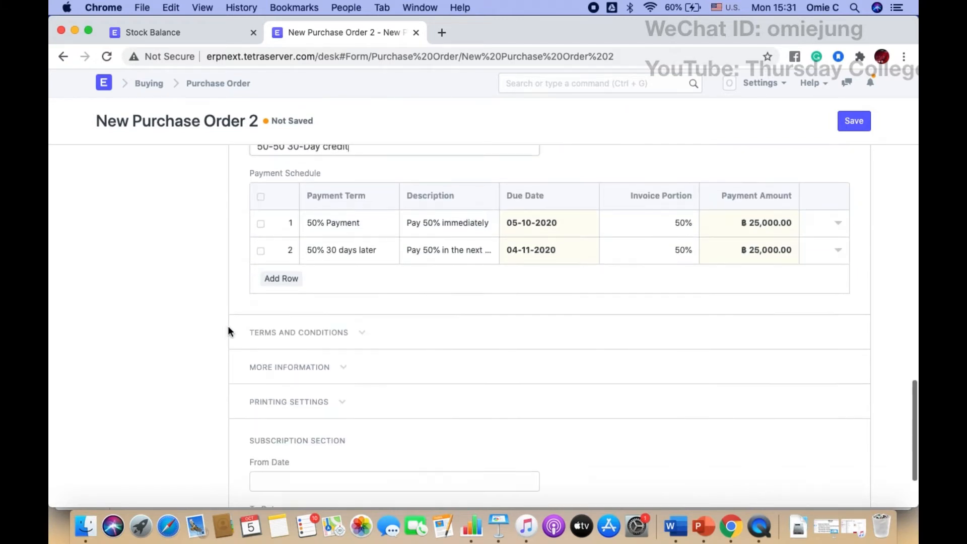
pyautogui.click(292, 332)
pyautogui.click(289, 377)
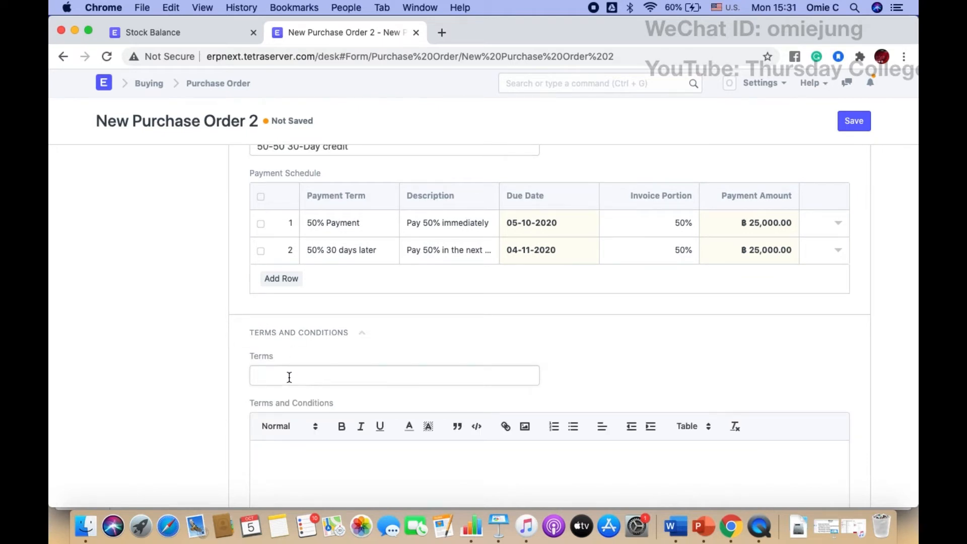
pyautogui.click(271, 425)
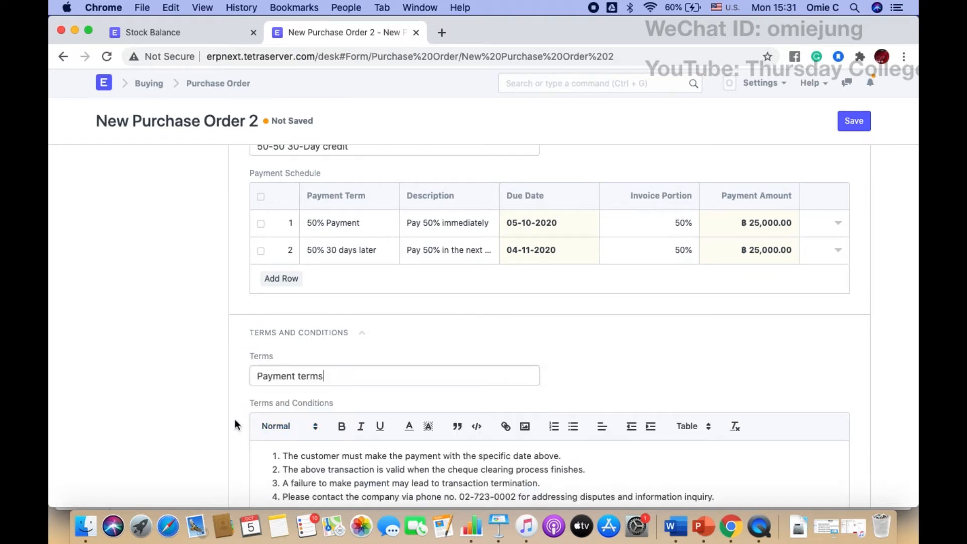
pyautogui.scroll(-3, 235, 420)
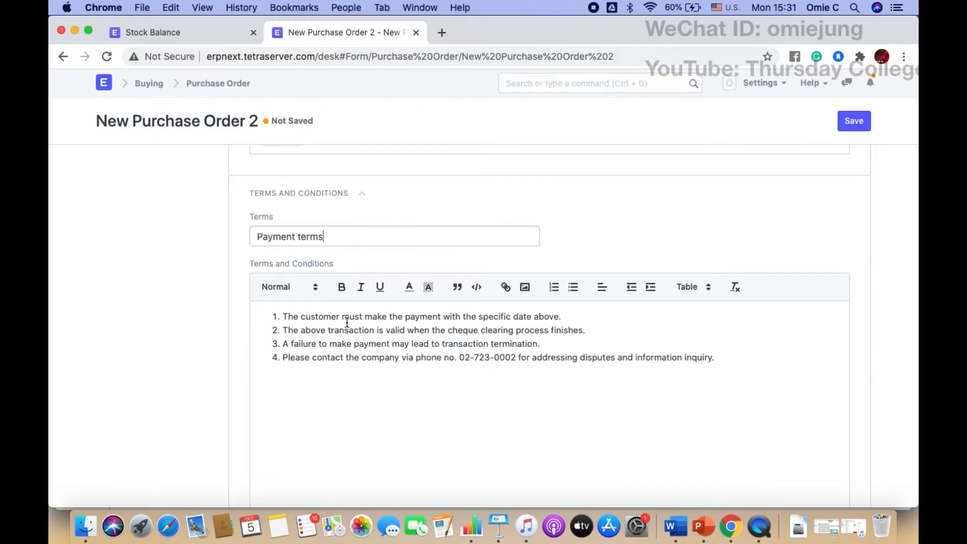
pyautogui.scroll(1, 347, 322)
pyautogui.click(344, 321)
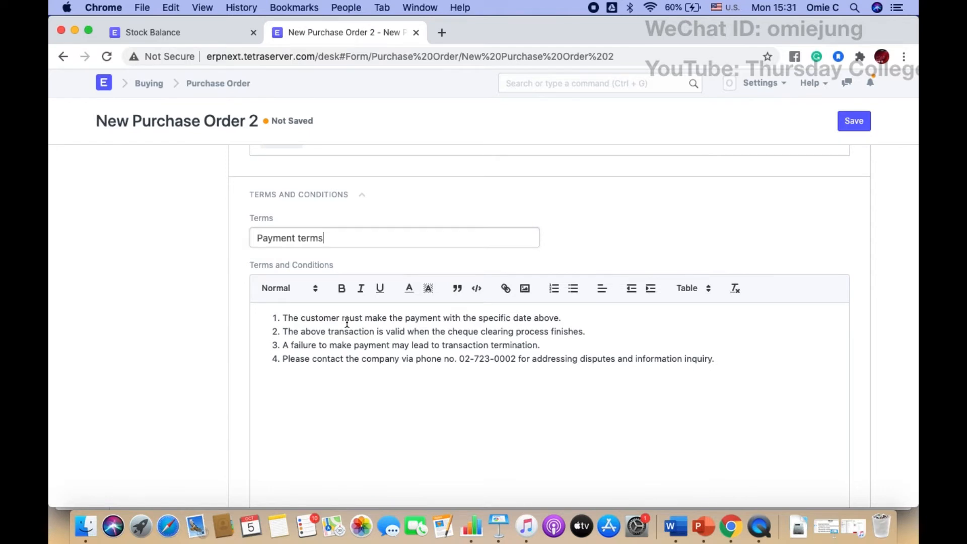
# - Save the new purchase order to DKSH Thailand as a draft
pyautogui.scroll(10, 347, 322)
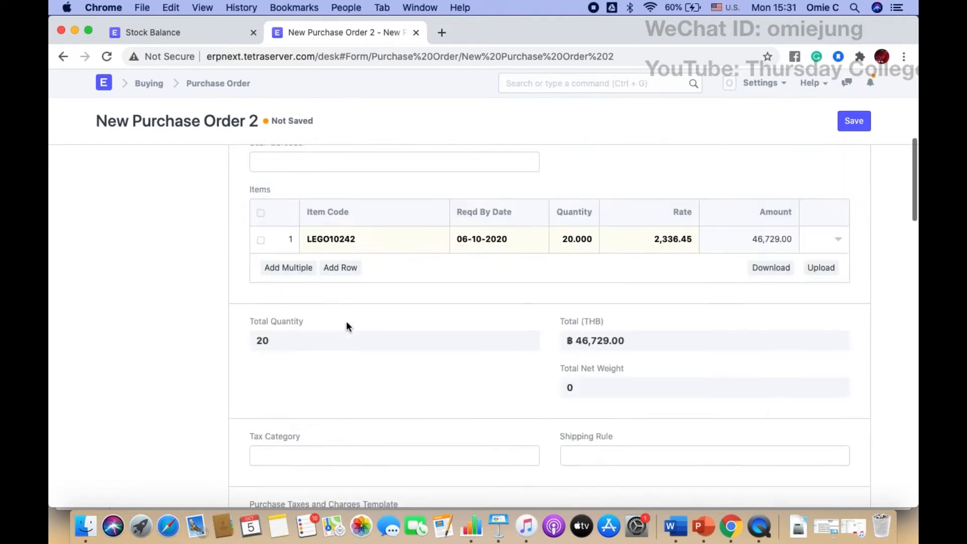
pyautogui.scroll(6, 346, 327)
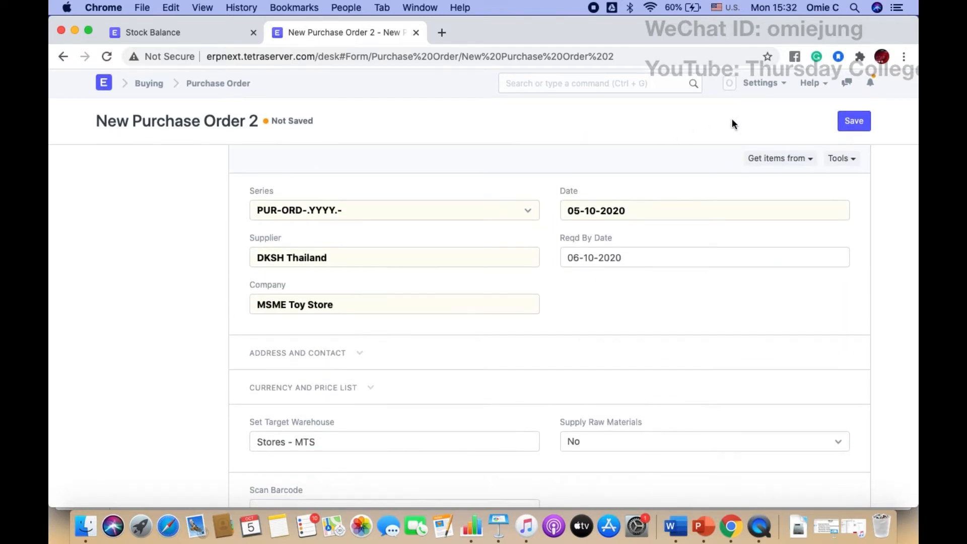
pyautogui.click(863, 124)
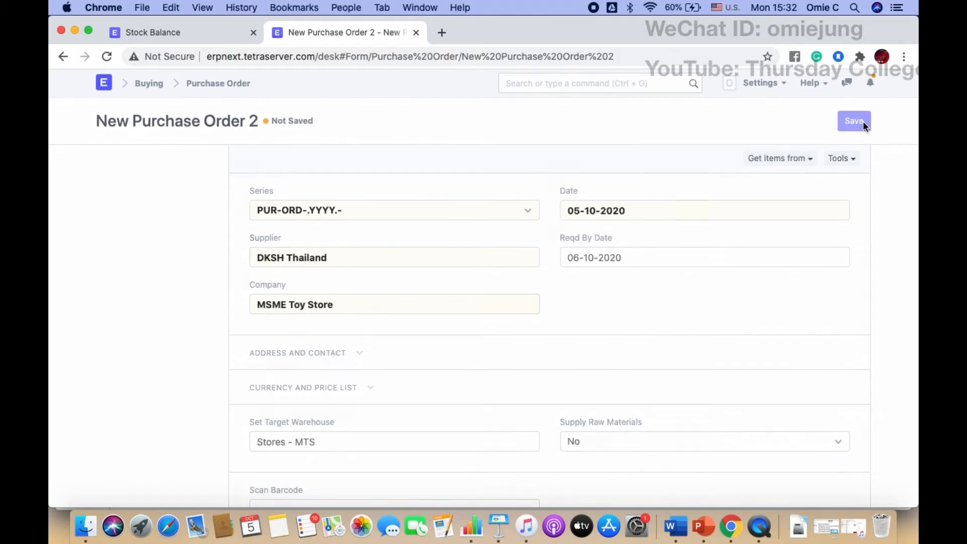
pyautogui.scroll(-3, 478, 359)
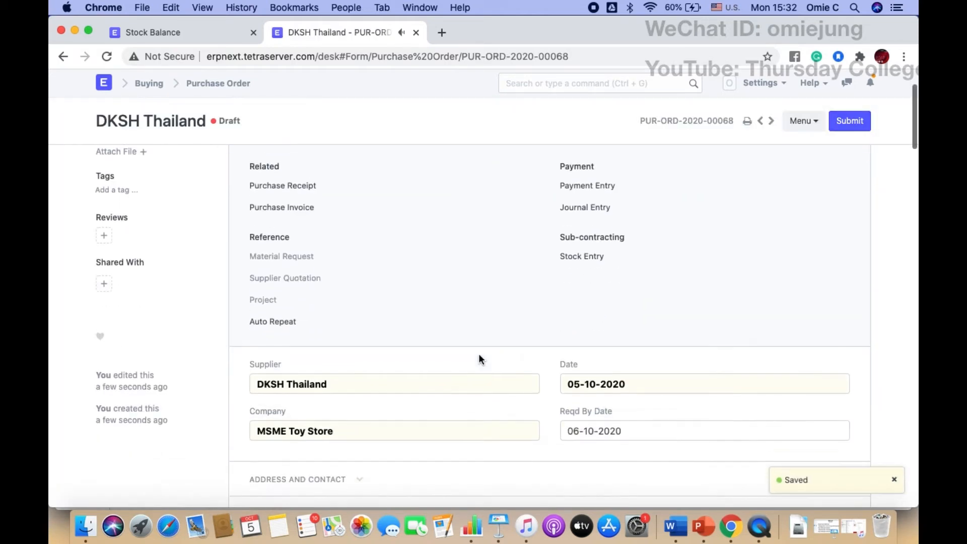
pyautogui.scroll(3, 478, 358)
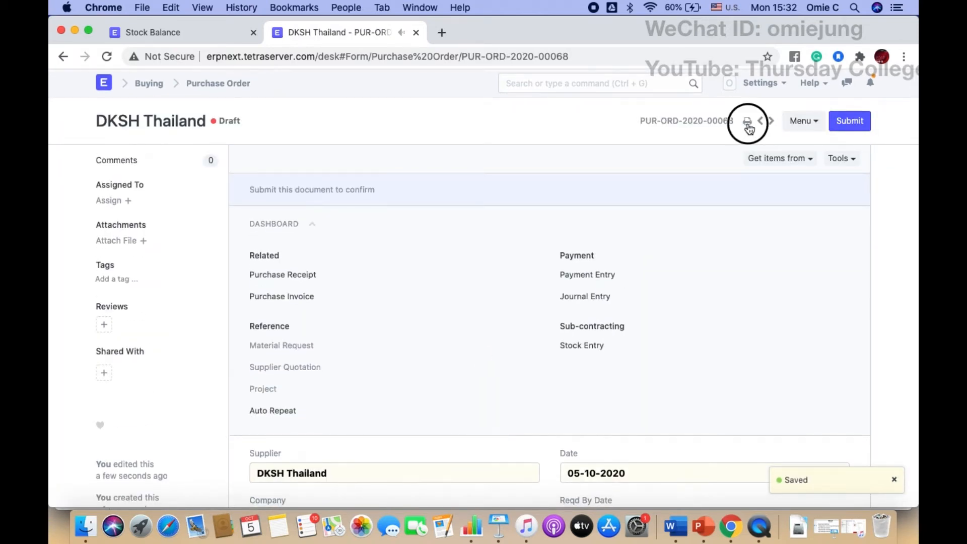
# - Open the purchase order's print view and examine its item line, VAT, totals and payment terms
pyautogui.click(746, 121)
pyautogui.scroll(-5, 530, 380)
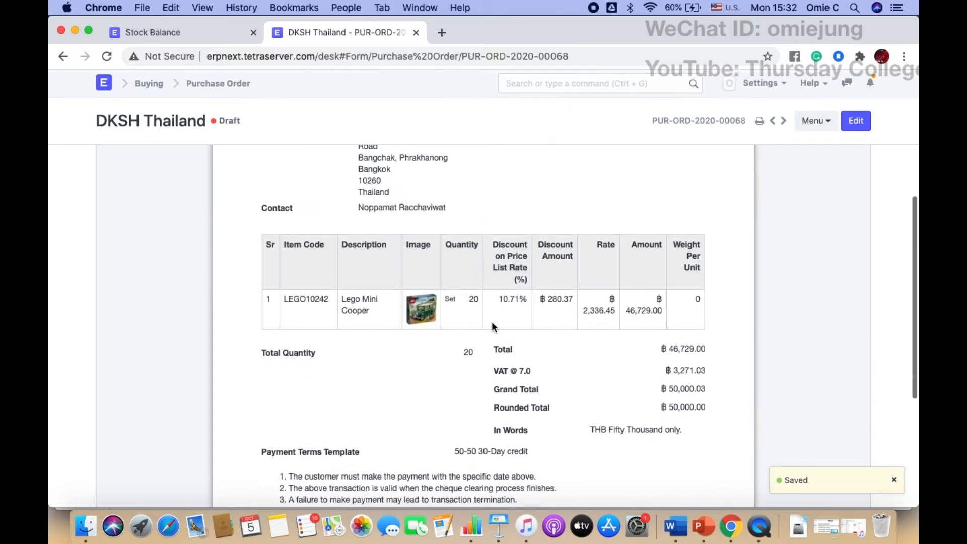
pyautogui.scroll(5, 492, 319)
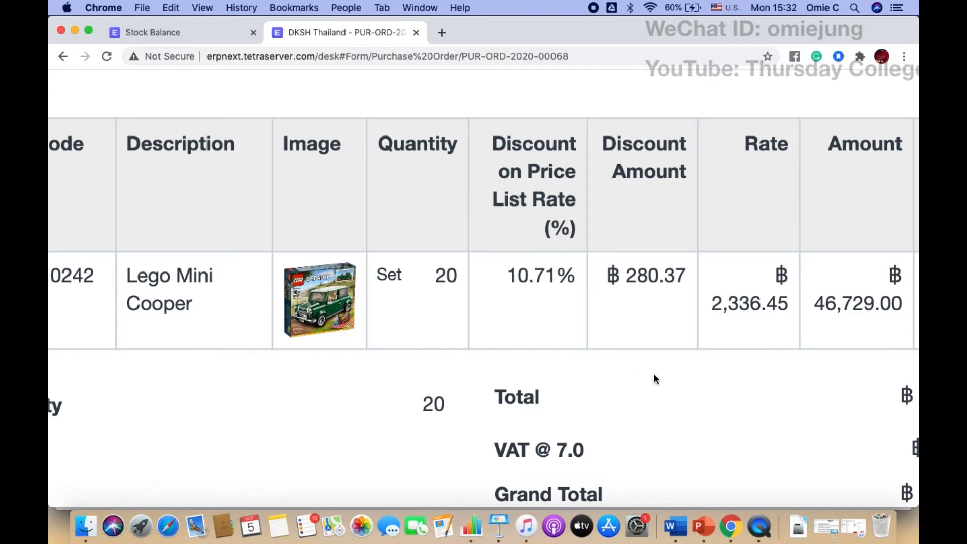
pyautogui.scroll(-8, 704, 378)
pyautogui.hscroll(3, 705, 377)
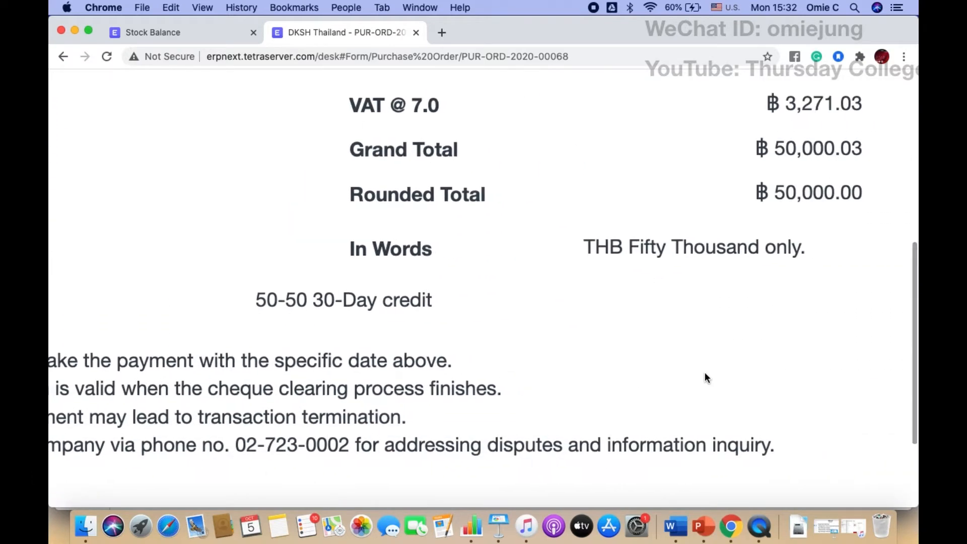
pyautogui.scroll(-5, 773, 223)
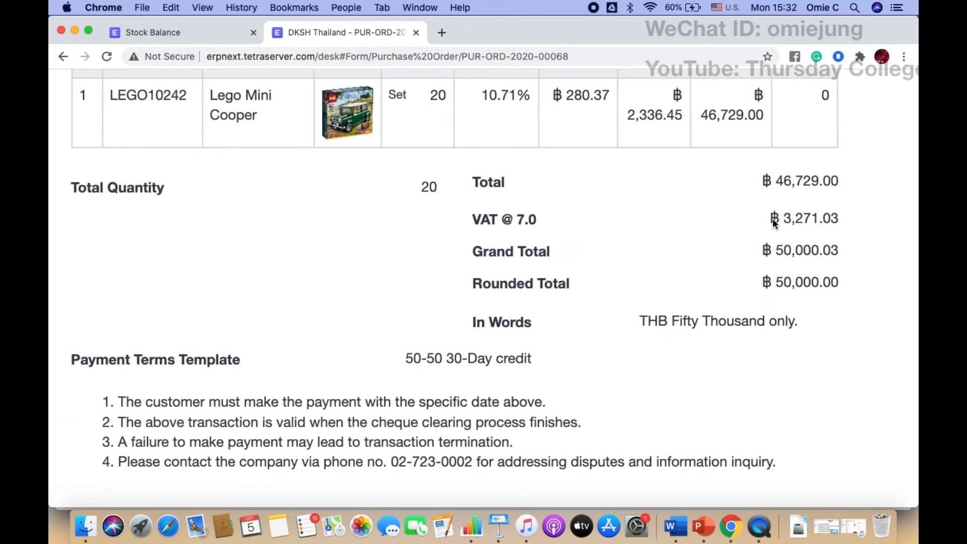
pyautogui.scroll(10, 772, 220)
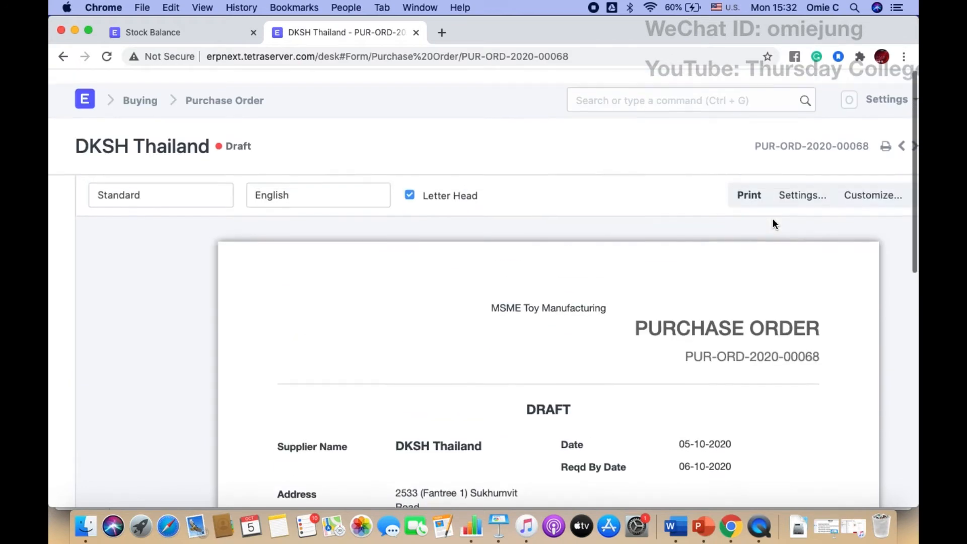
pyautogui.scroll(-2, 772, 219)
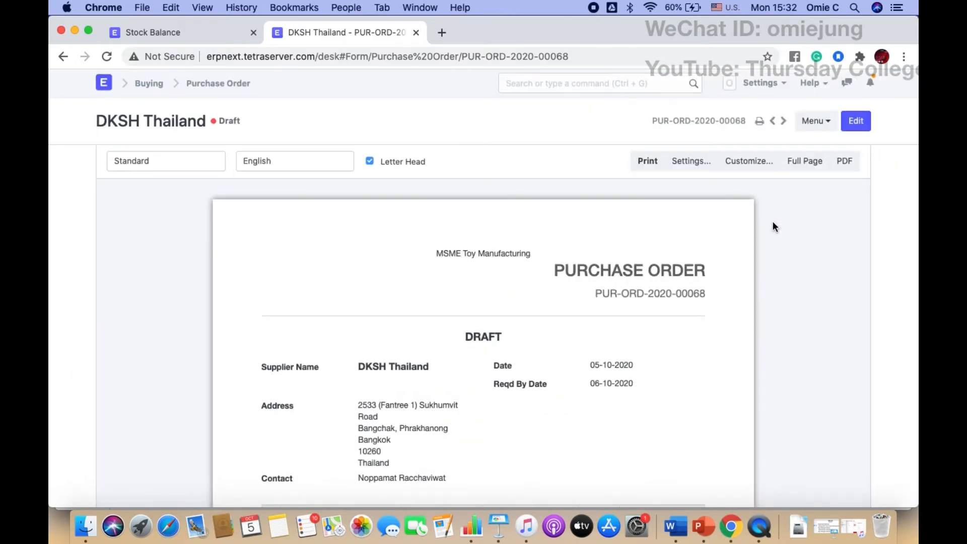
# - Return from the print view to the purchase order form and submit the order
pyautogui.click(856, 122)
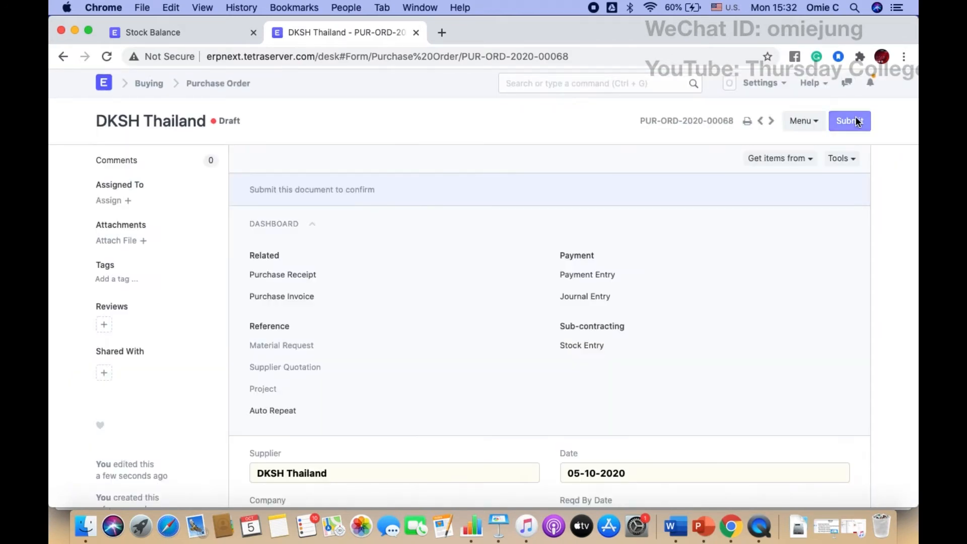
pyautogui.click(855, 121)
pyautogui.click(662, 105)
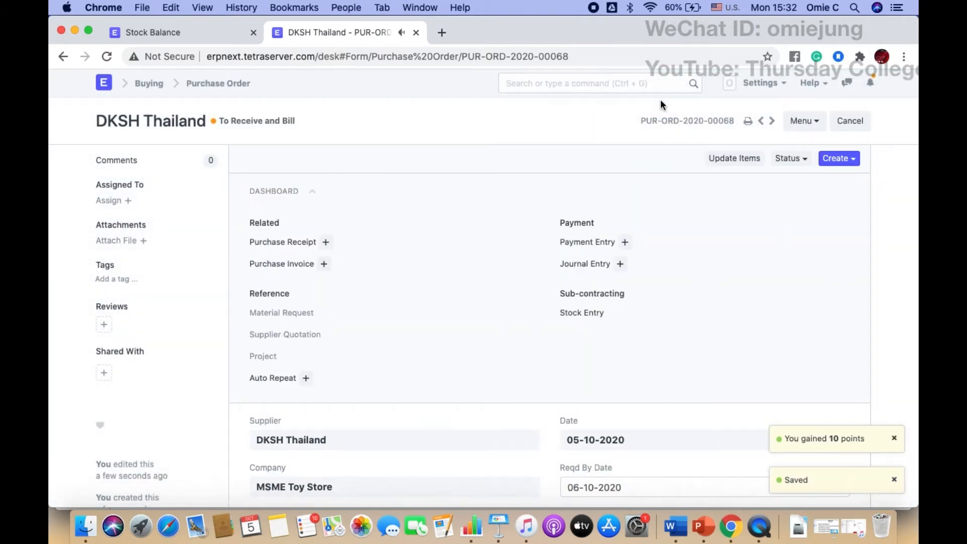
# - Create a purchase receipt from the submitted order and review its warehouses, accepted quantity, taxes and terms
pyautogui.click(326, 242)
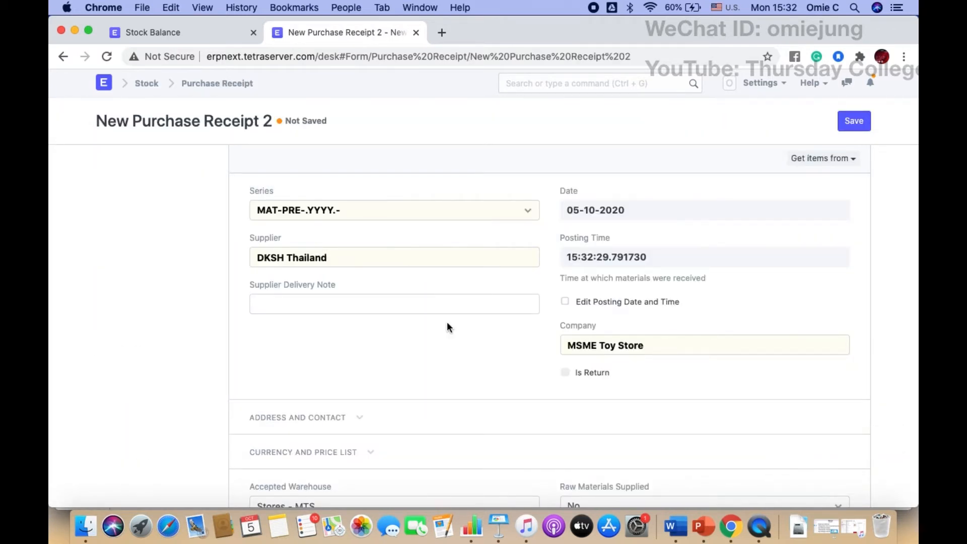
pyautogui.scroll(-3, 447, 324)
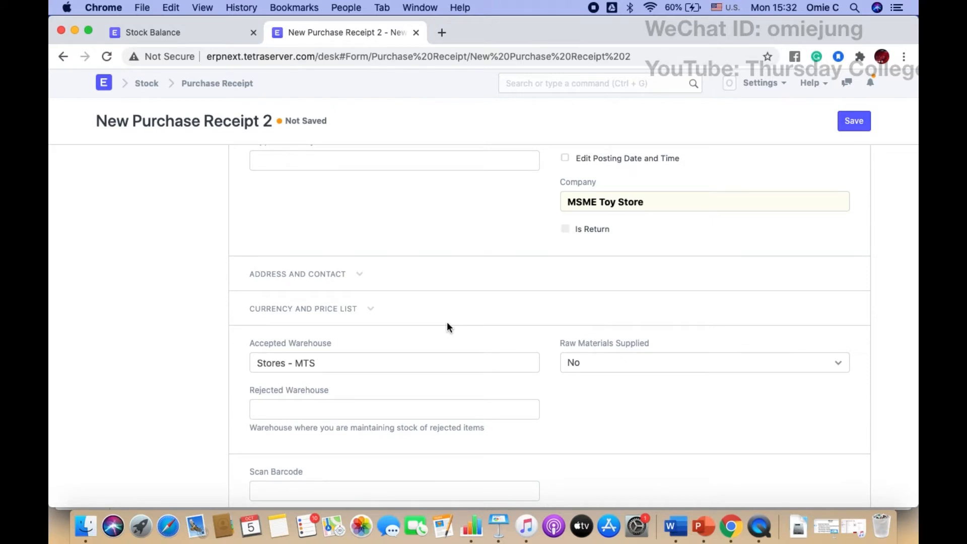
pyautogui.scroll(-2, 447, 326)
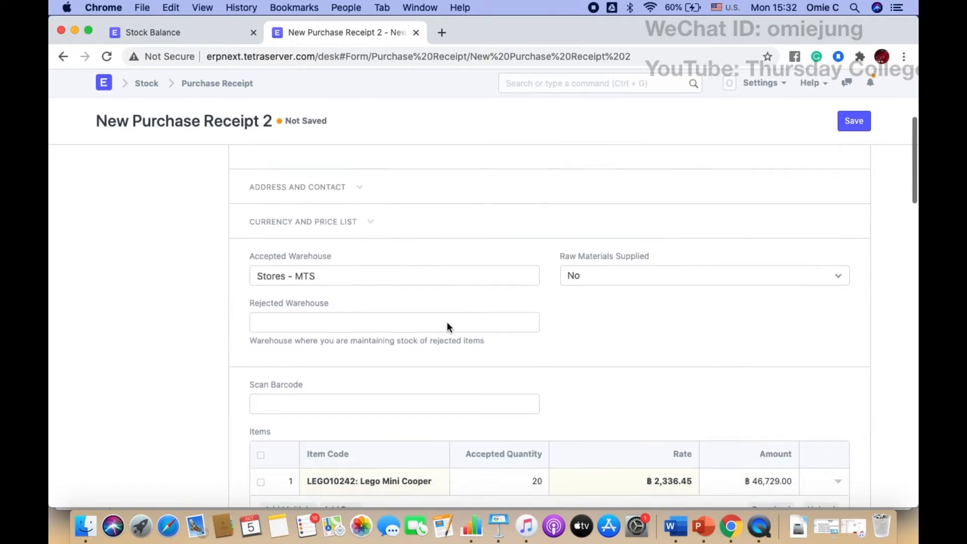
pyautogui.scroll(8, 447, 326)
pyautogui.scroll(-10, 447, 327)
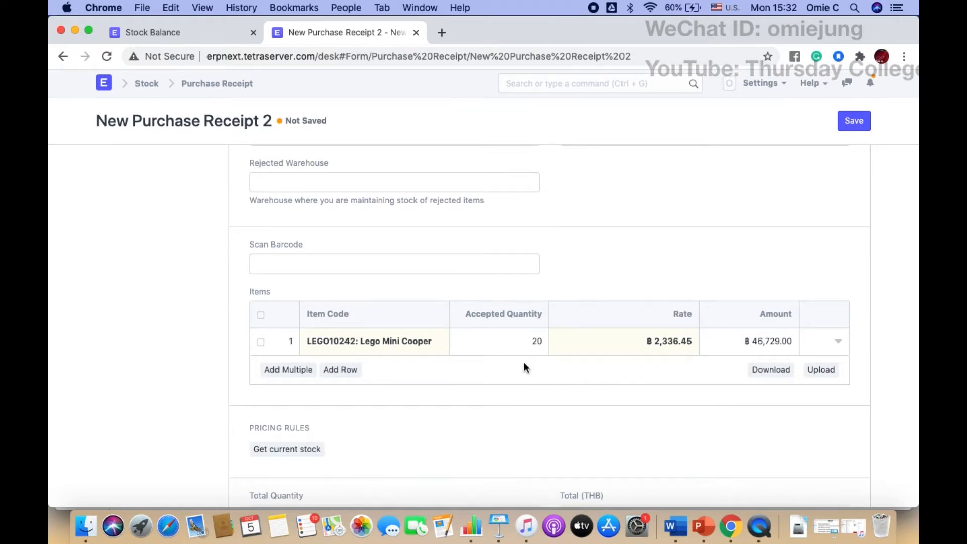
pyautogui.scroll(3, 524, 361)
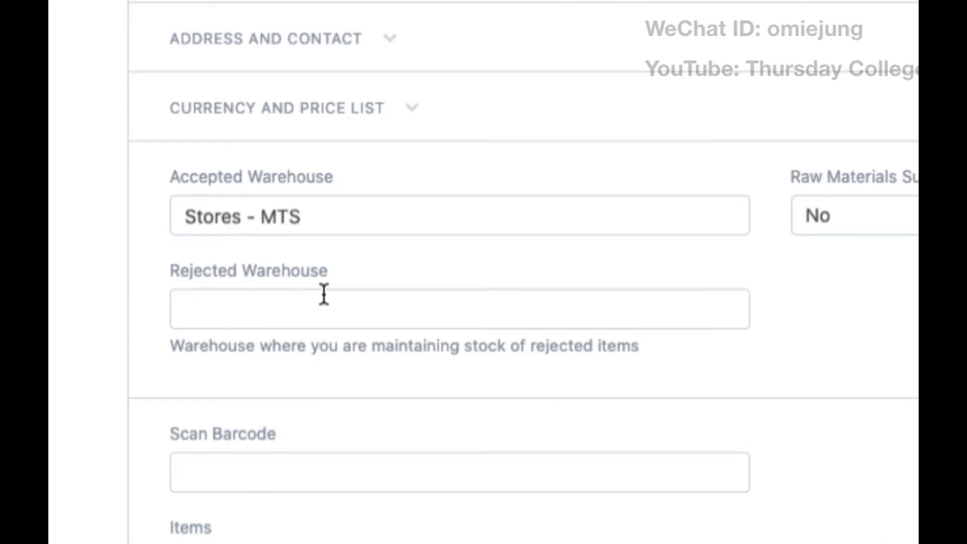
pyautogui.scroll(-10, 323, 294)
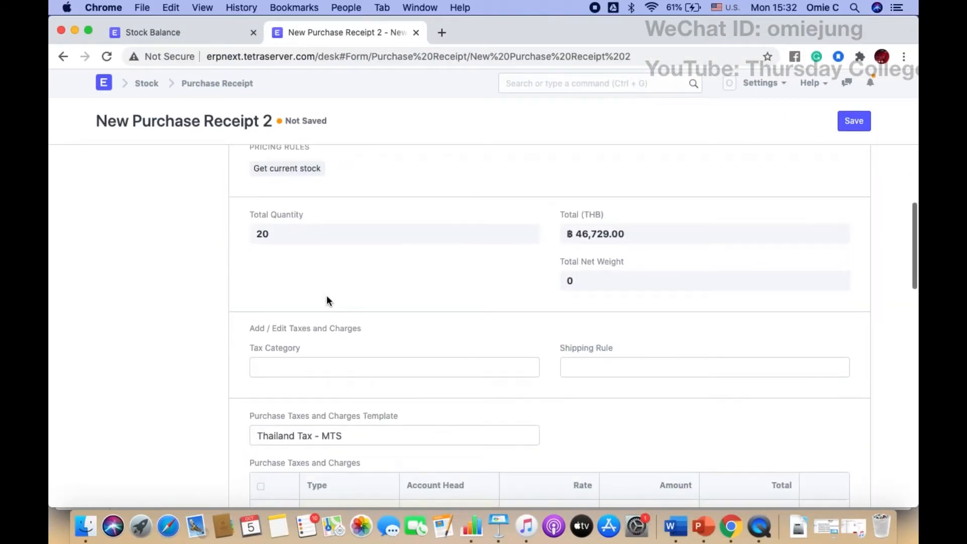
pyautogui.scroll(-15, 327, 295)
pyautogui.scroll(-10, 396, 314)
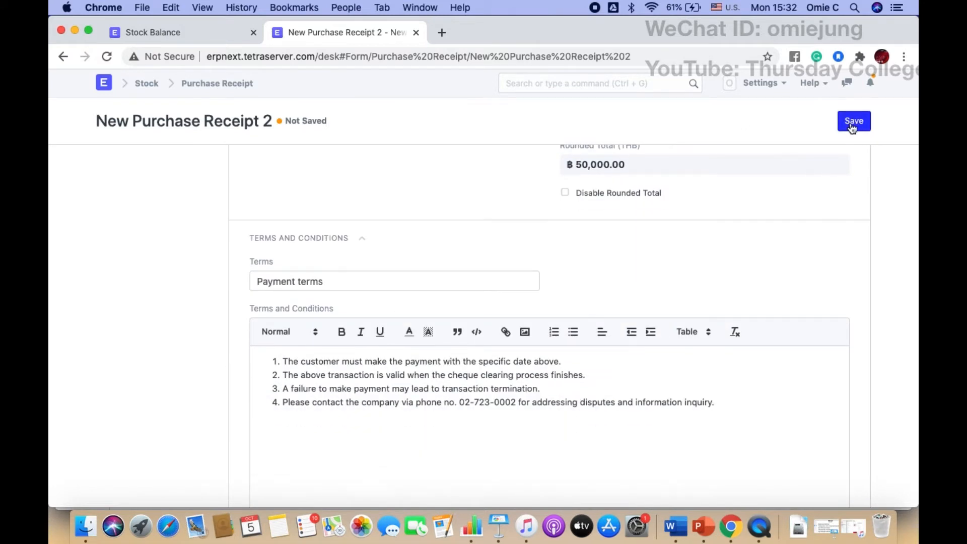
# - Save the new purchase receipt for DKSH Thailand and submit it permanently
pyautogui.click(851, 123)
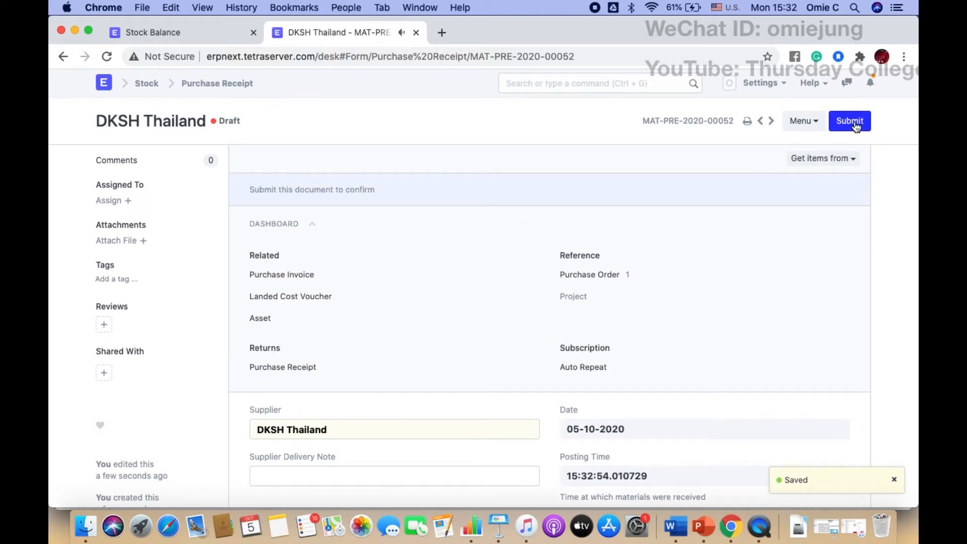
pyautogui.click(853, 120)
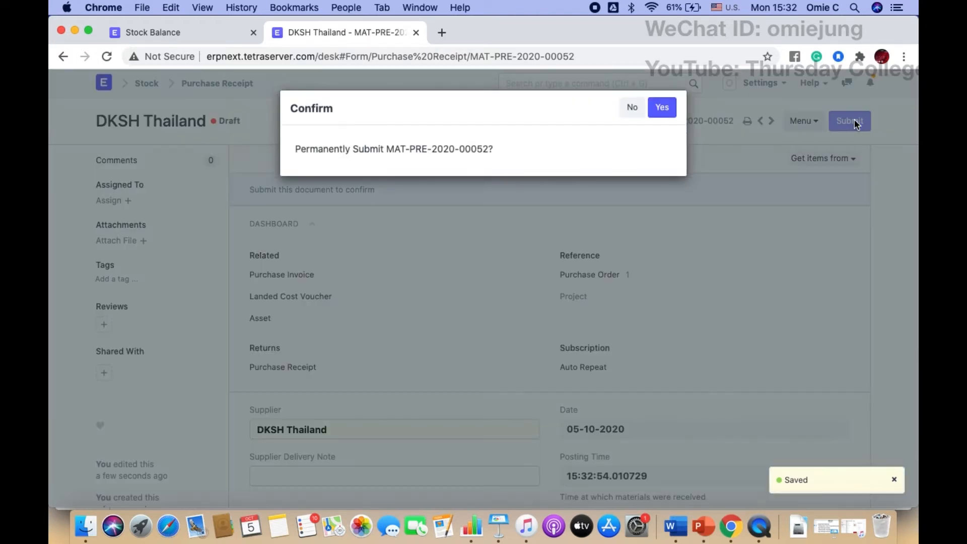
pyautogui.click(660, 109)
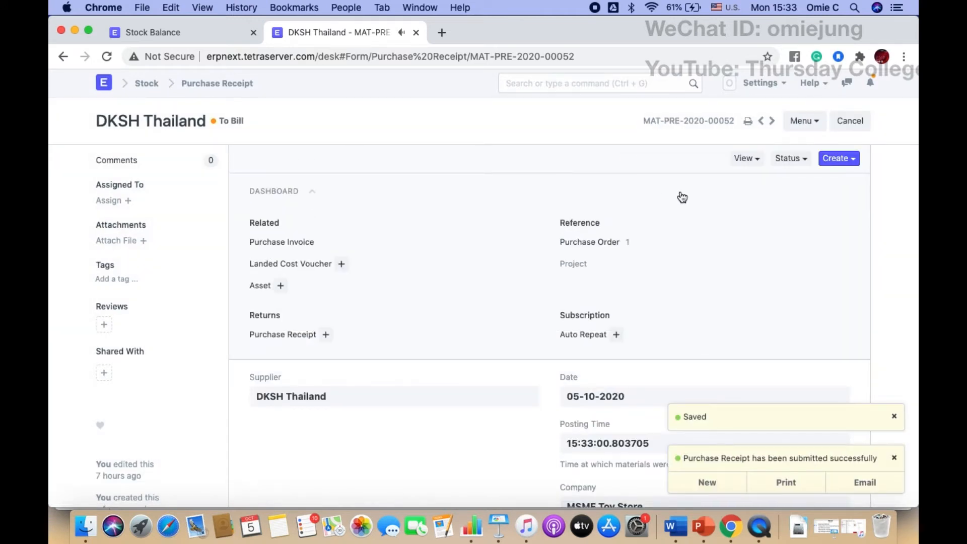
# - Go to the Stock Balance report and rebuild it to check the Lego Mini Cooper balance quantity
pyautogui.click(157, 34)
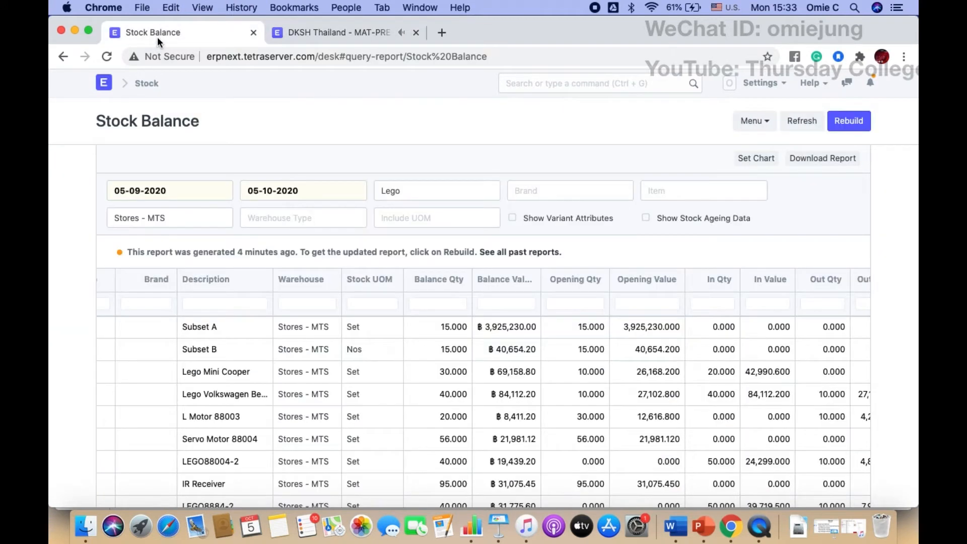
pyautogui.scroll(-1, 334, 322)
pyautogui.scroll(1, 335, 322)
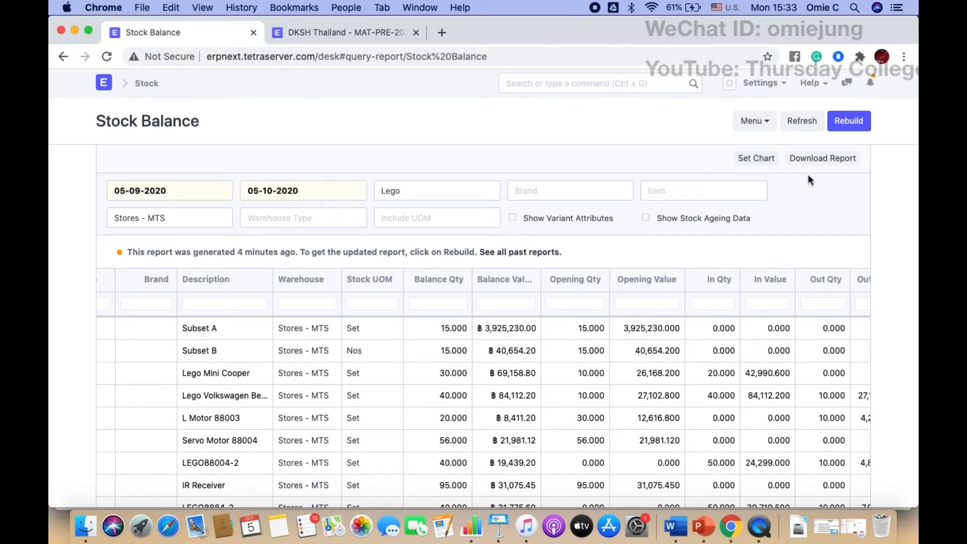
pyautogui.click(849, 121)
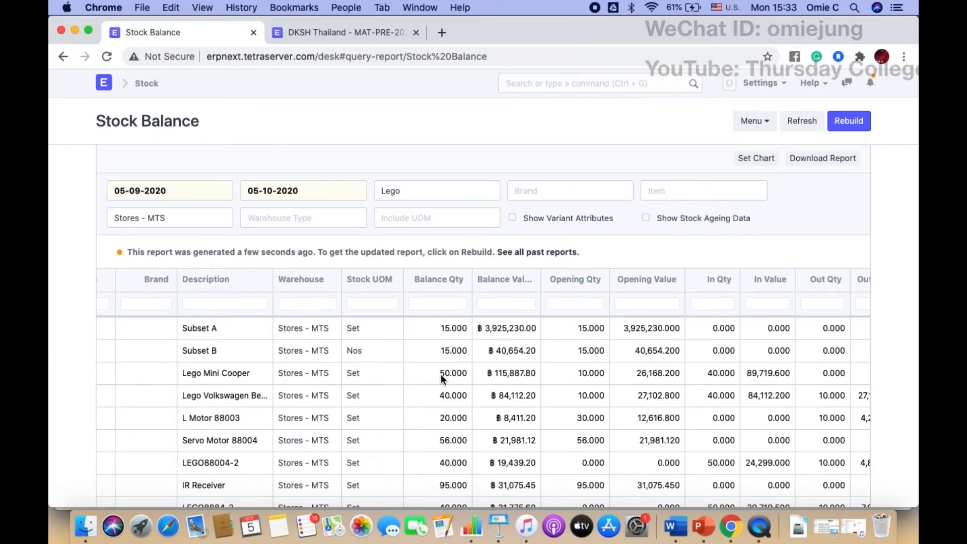
# - Return to the purchase receipt, find the Purchase Order List by searching, and open the newest DKSH Thailand order from it
pyautogui.click(376, 31)
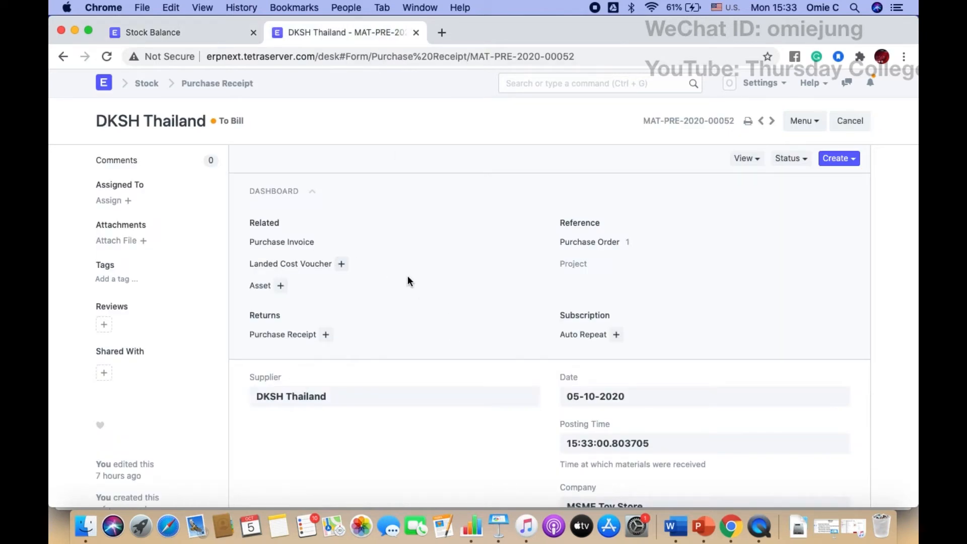
pyautogui.scroll(-10, 408, 281)
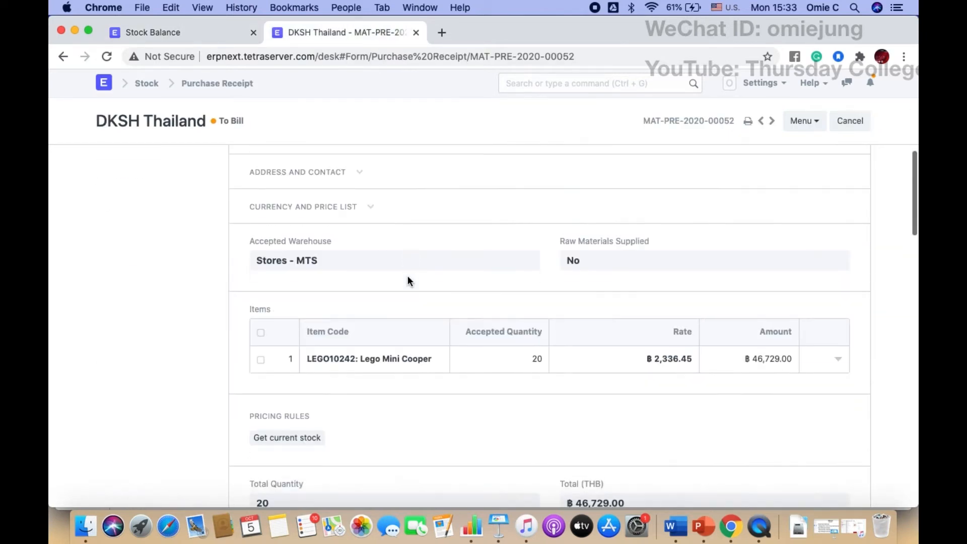
pyautogui.scroll(10, 408, 280)
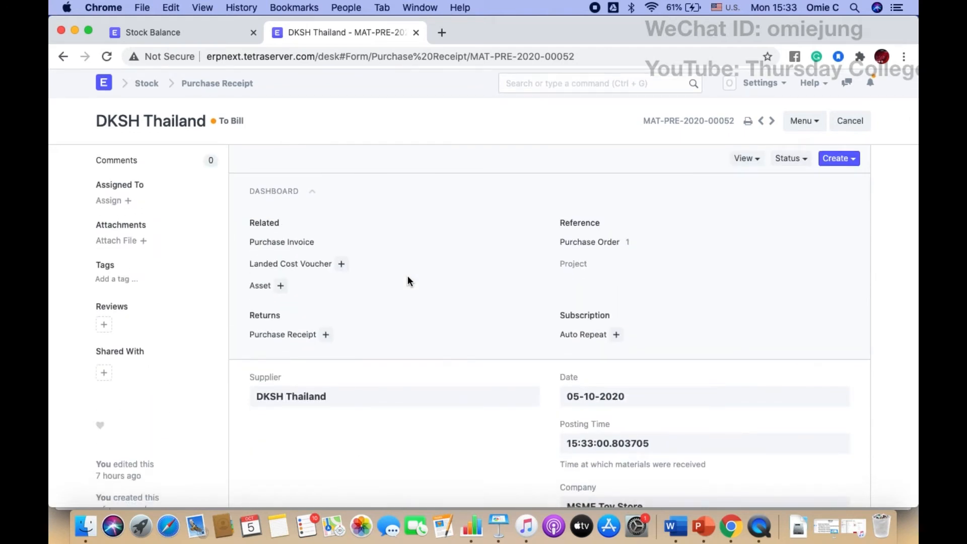
pyautogui.click(541, 89)
pyautogui.write('Purchase')
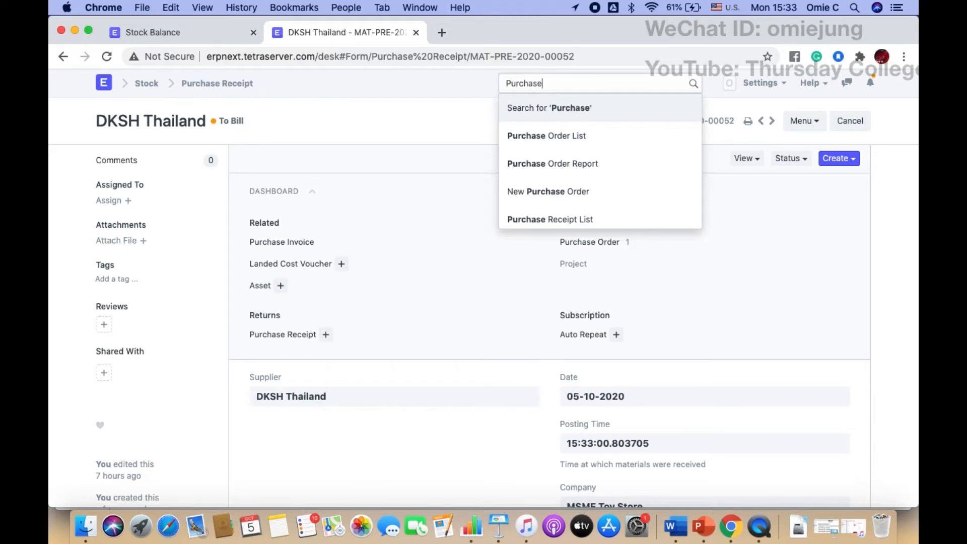
pyautogui.click(572, 134)
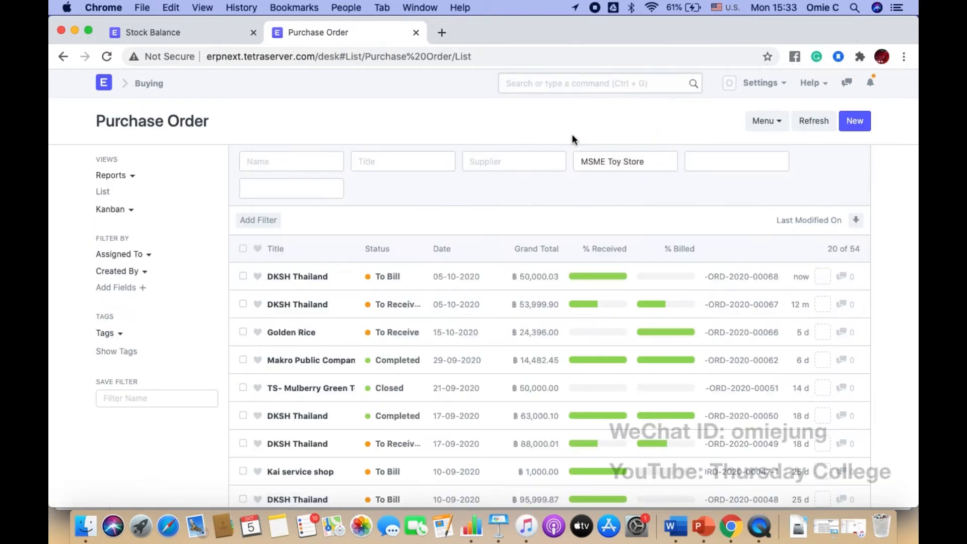
pyautogui.click(316, 281)
pyautogui.scroll(-8, 404, 308)
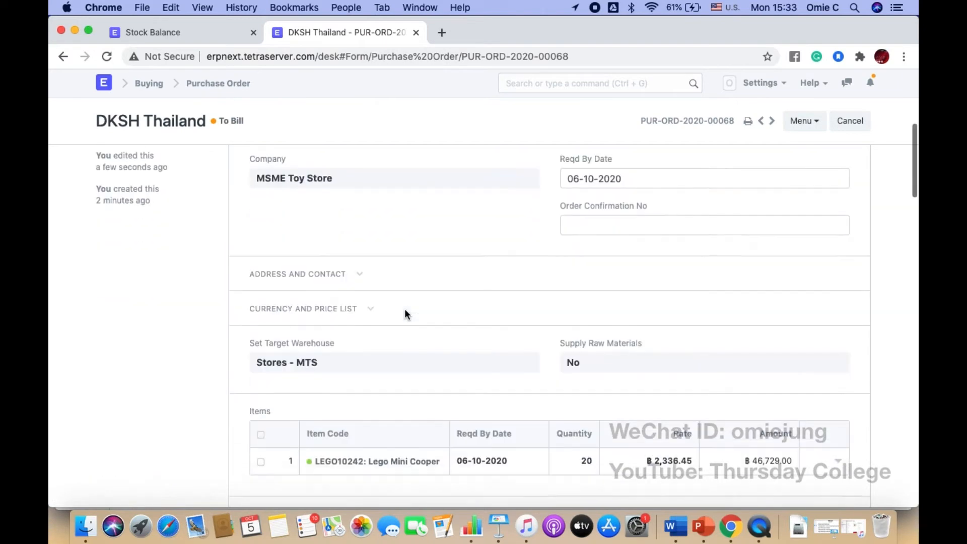
pyautogui.scroll(10, 522, 343)
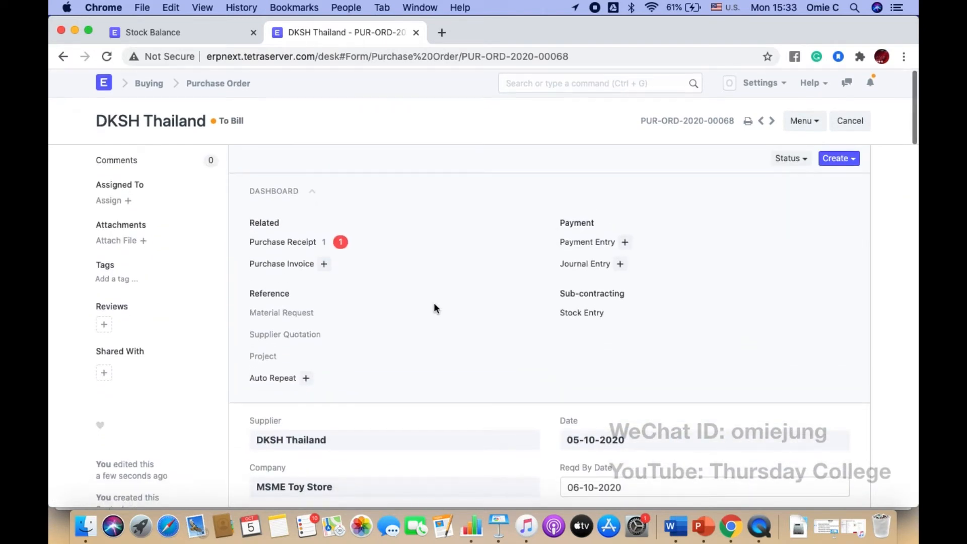
# - Create a purchase invoice from the DKSH Thailand order and review its item line, VAT and payment terms
pyautogui.click(324, 267)
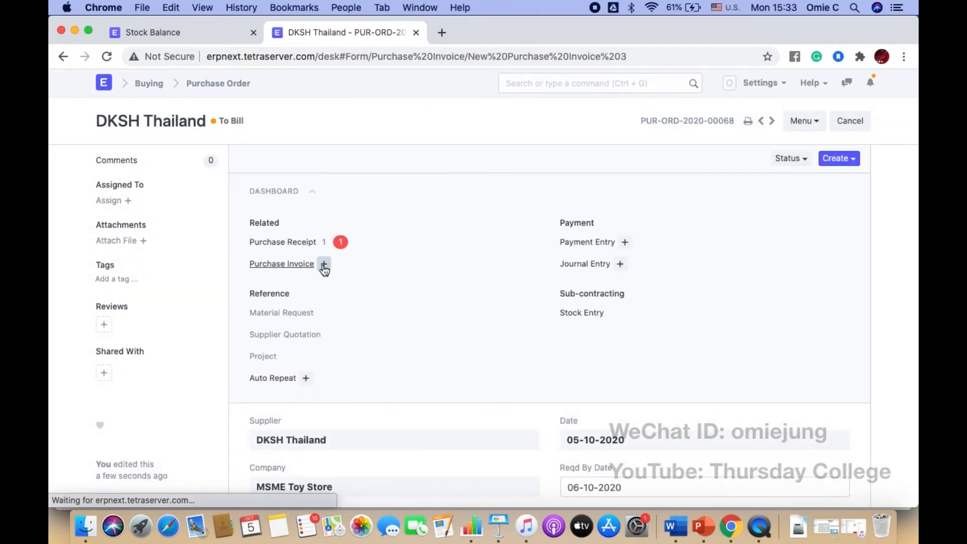
pyautogui.scroll(-5, 322, 265)
pyautogui.scroll(-2, 413, 299)
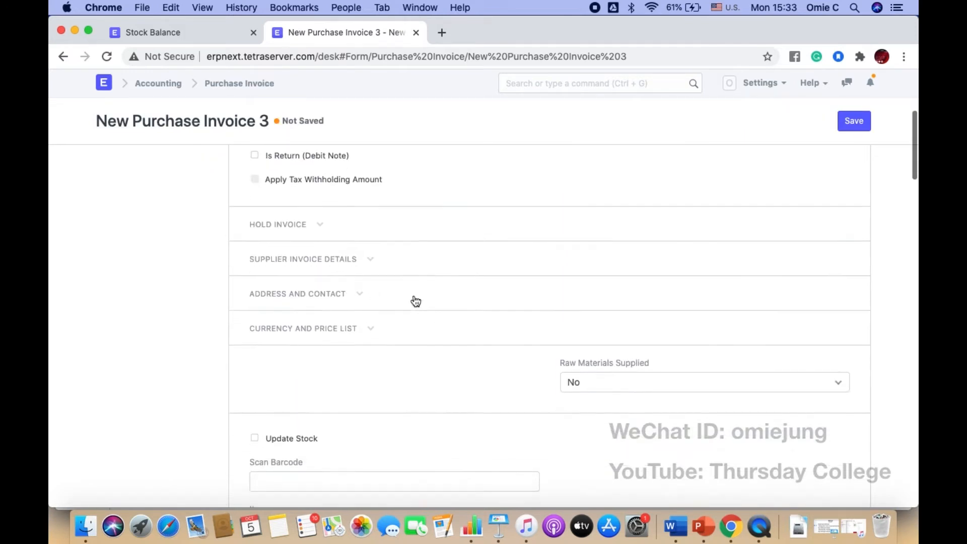
pyautogui.scroll(-3, 416, 300)
pyautogui.scroll(-2, 414, 299)
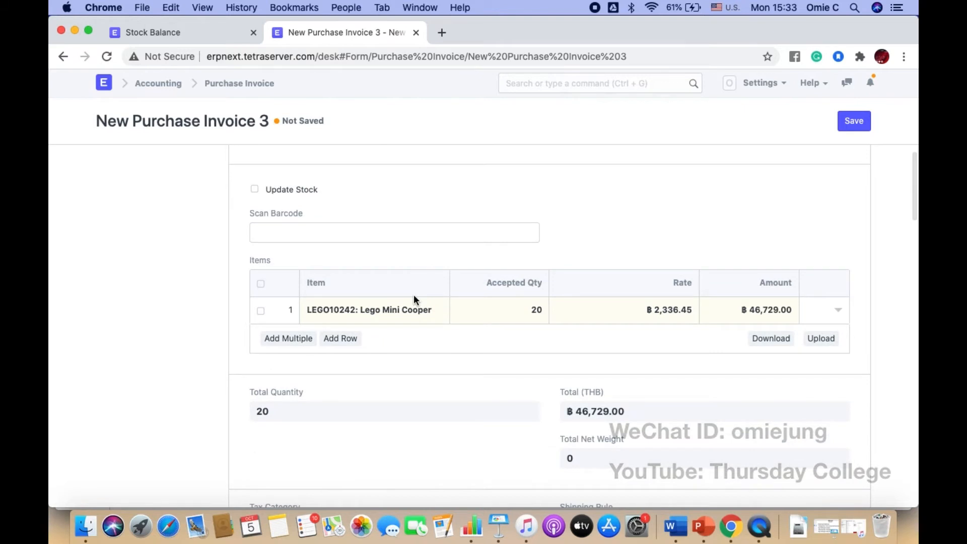
pyautogui.scroll(-5, 413, 297)
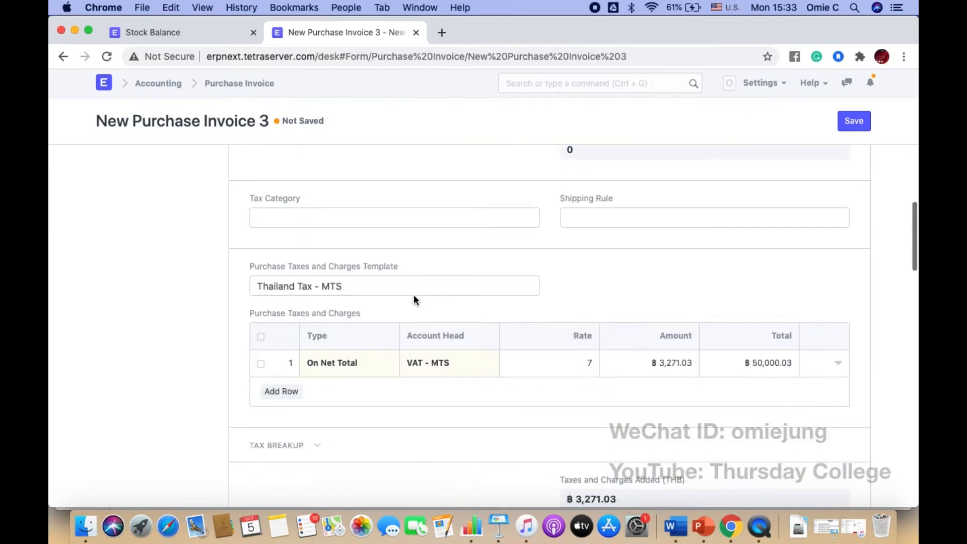
pyautogui.scroll(-10, 414, 298)
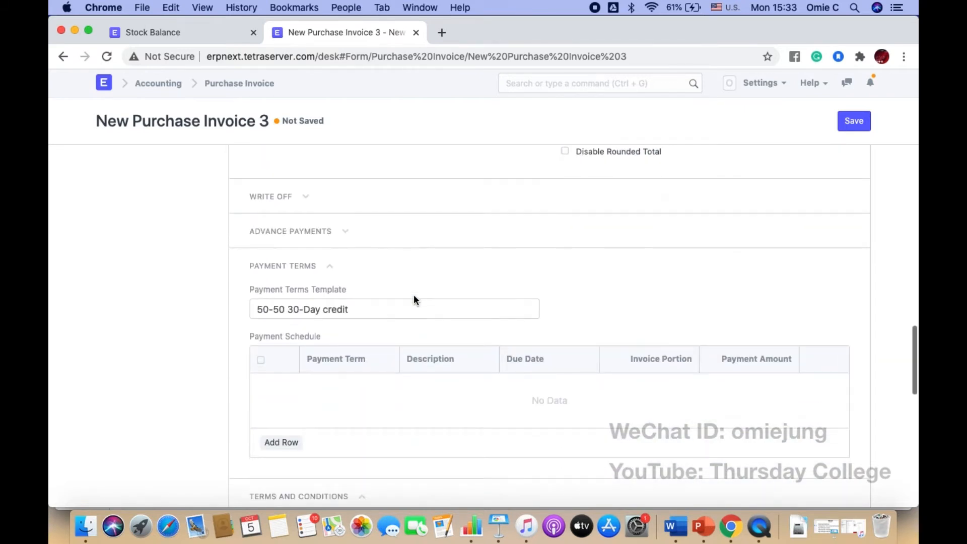
# - Reselect 50-50 30-Day credit as the invoice's payment terms template and review the payment schedule it fills in
pyautogui.click(361, 309)
pyautogui.moveTo(361, 309); pyautogui.dragTo(208, 306)
pyautogui.press('BackSpace')
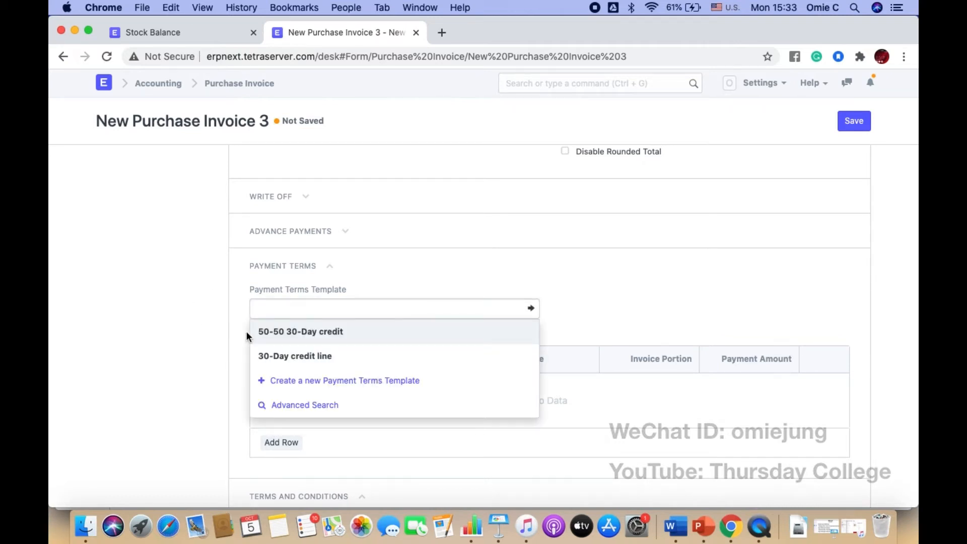
pyautogui.click(338, 333)
pyautogui.scroll(-4, 342, 411)
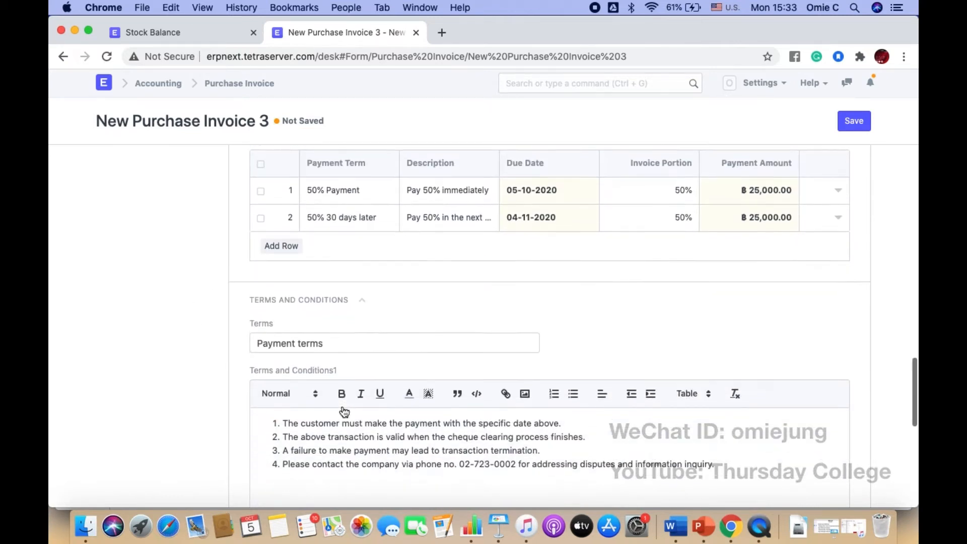
pyautogui.scroll(5, 343, 412)
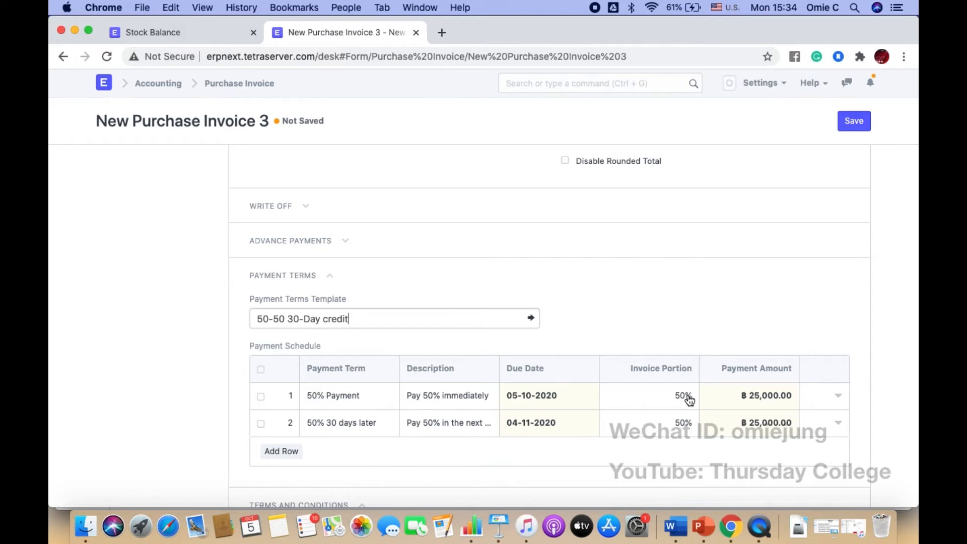
pyautogui.scroll(-6, 689, 399)
pyautogui.scroll(5, 689, 399)
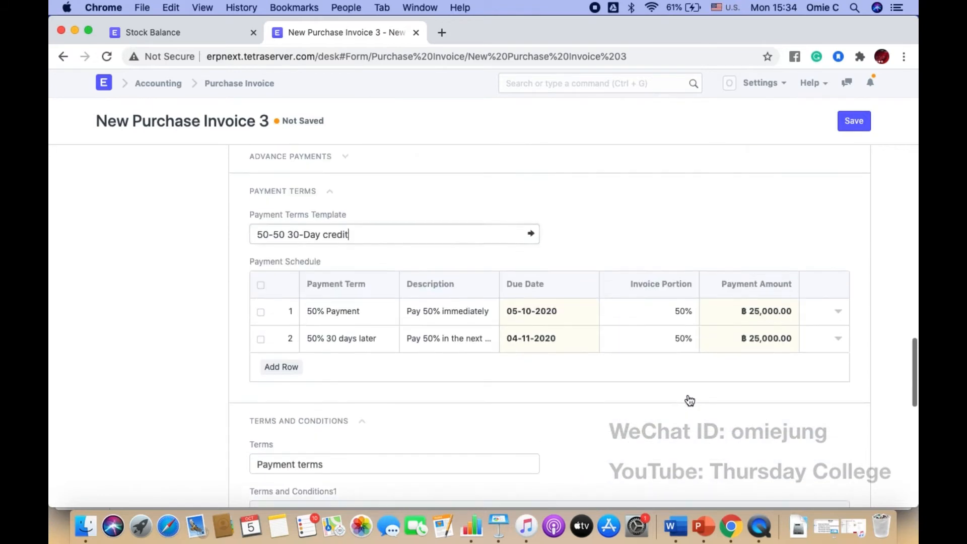
# - Save the new purchase invoice for DKSH Thailand and submit it permanently
pyautogui.click(852, 124)
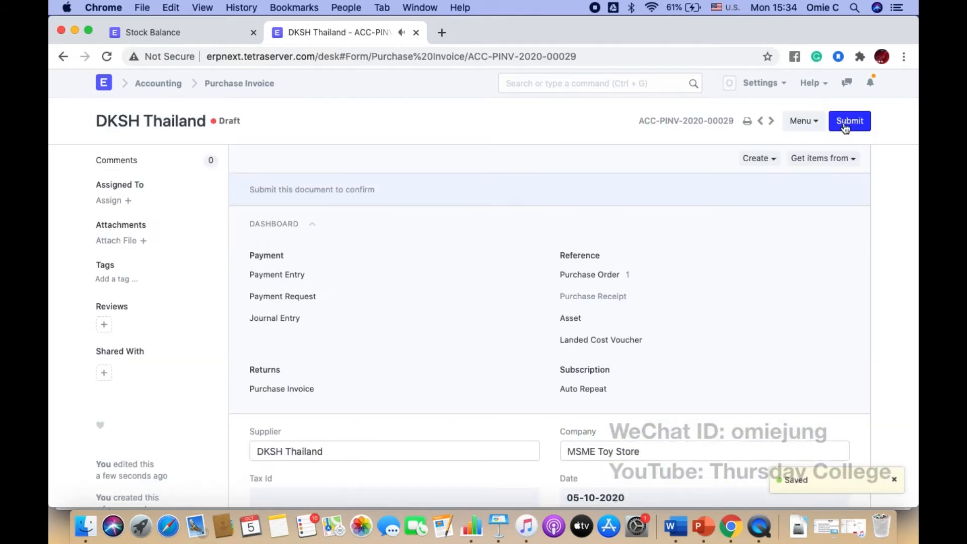
pyautogui.click(846, 126)
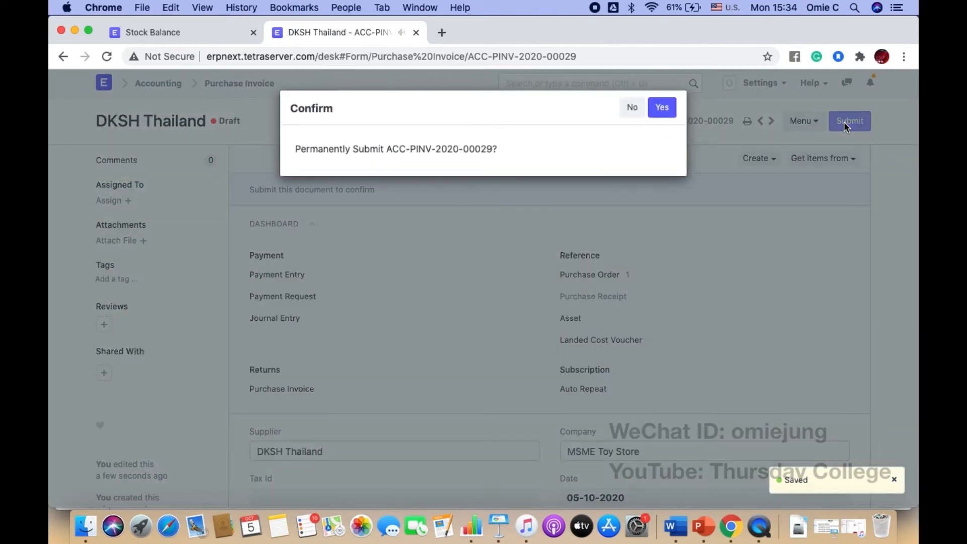
pyautogui.click(664, 100)
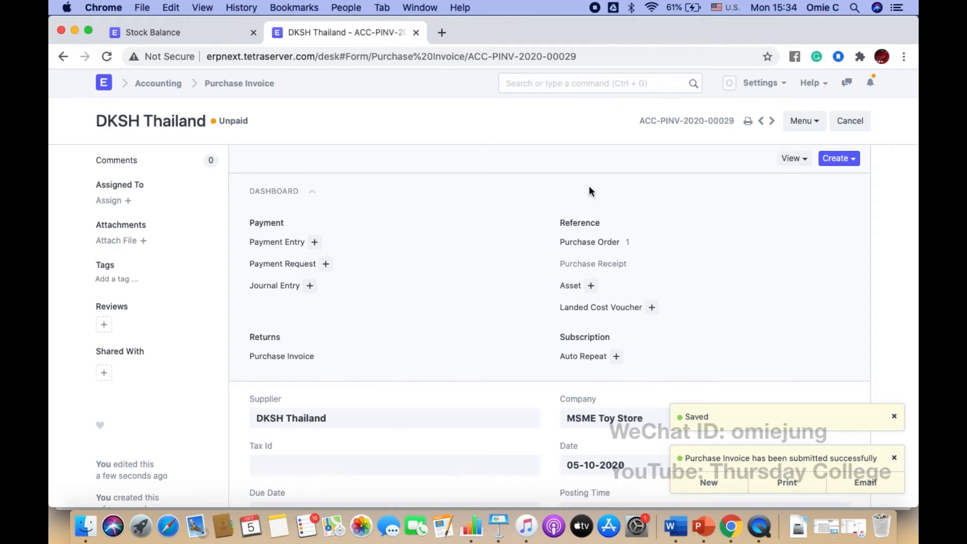
# - Switch to Keynote and read the "Product return (Debit note)" slide about the defective Lego Mini Cooper
pyautogui.click(498, 523)
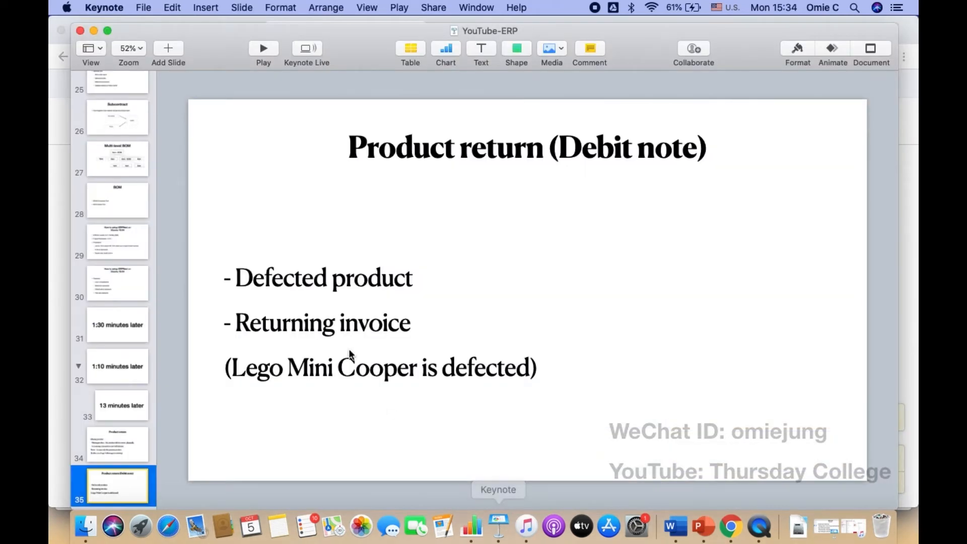
pyautogui.click(327, 340)
pyautogui.doubleClick(341, 281)
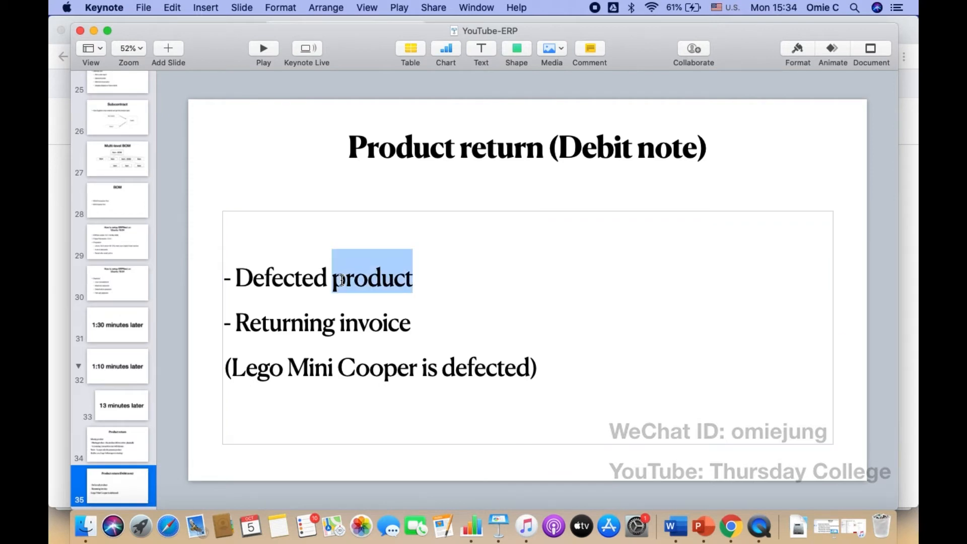
pyautogui.click(363, 278)
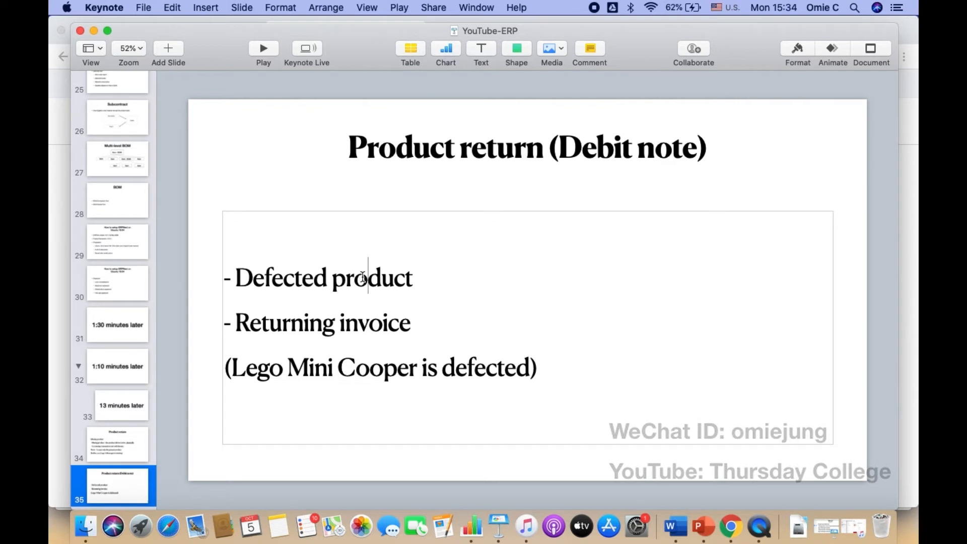
# - Switch back to Chrome, reopen the newest DKSH Thailand invoice from the Purchase Invoice list, and examine its item, VAT and totals
pyautogui.click(732, 538)
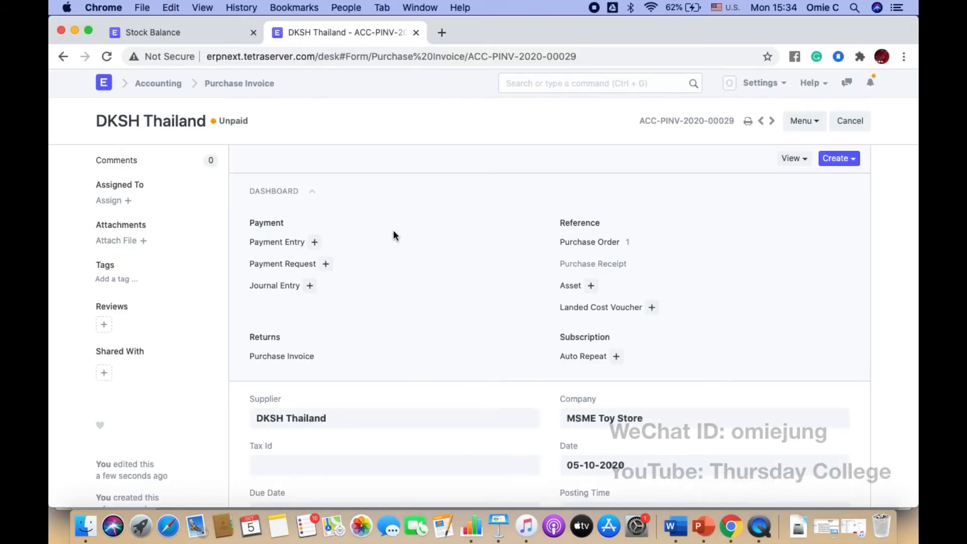
pyautogui.click(259, 85)
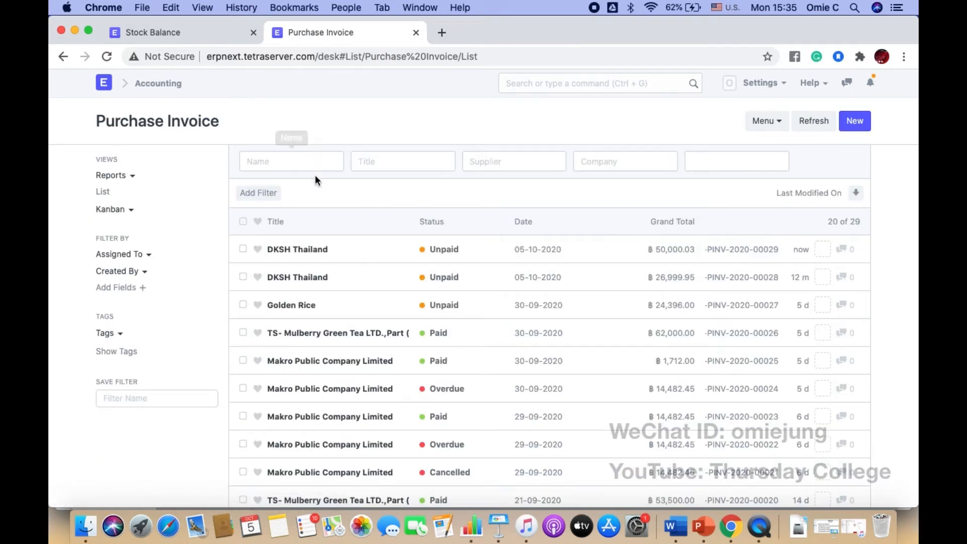
pyautogui.click(321, 250)
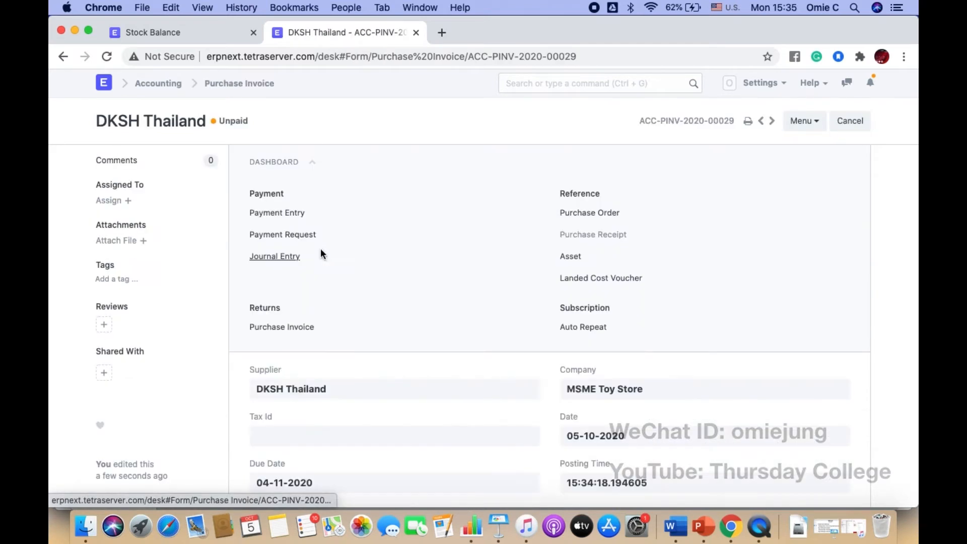
pyautogui.scroll(-3, 404, 308)
pyautogui.scroll(-10, 407, 310)
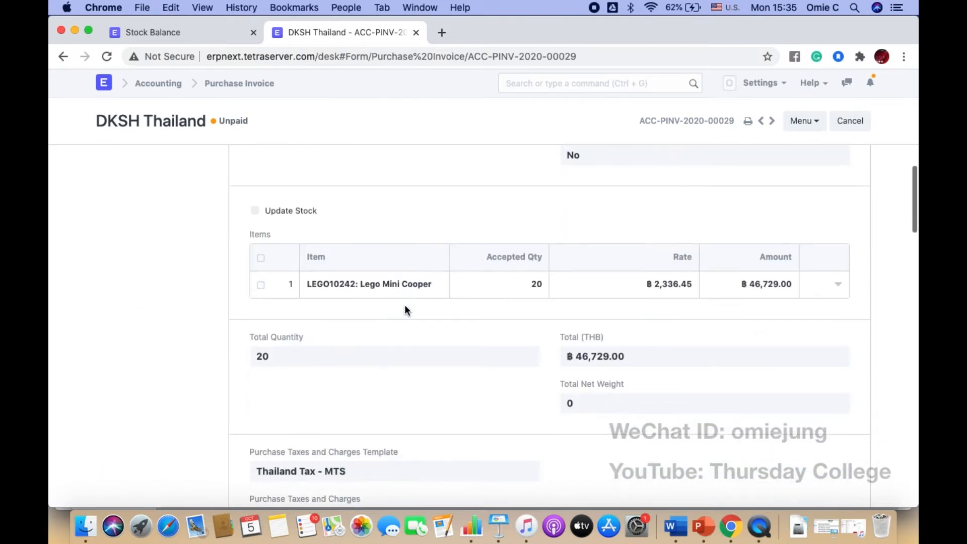
pyautogui.scroll(-7, 563, 331)
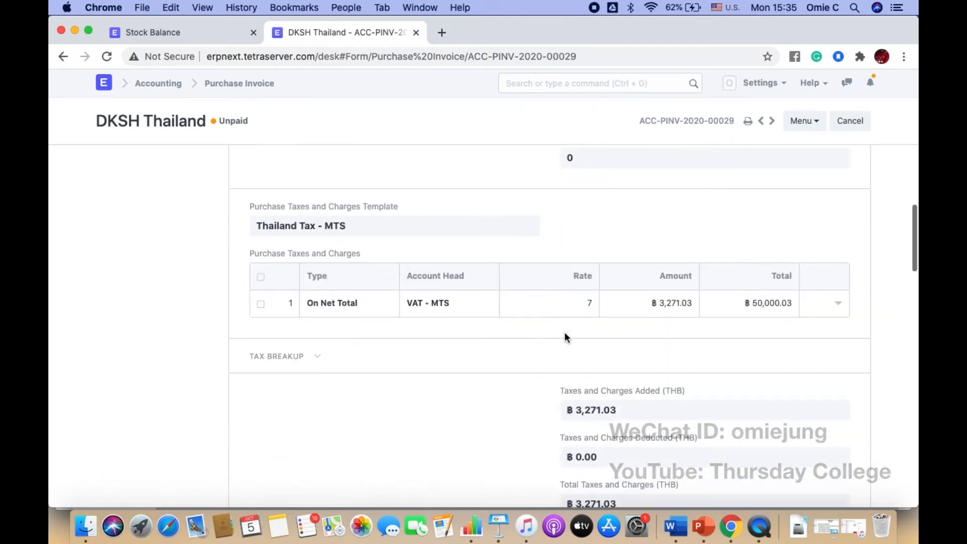
pyautogui.scroll(-5, 564, 337)
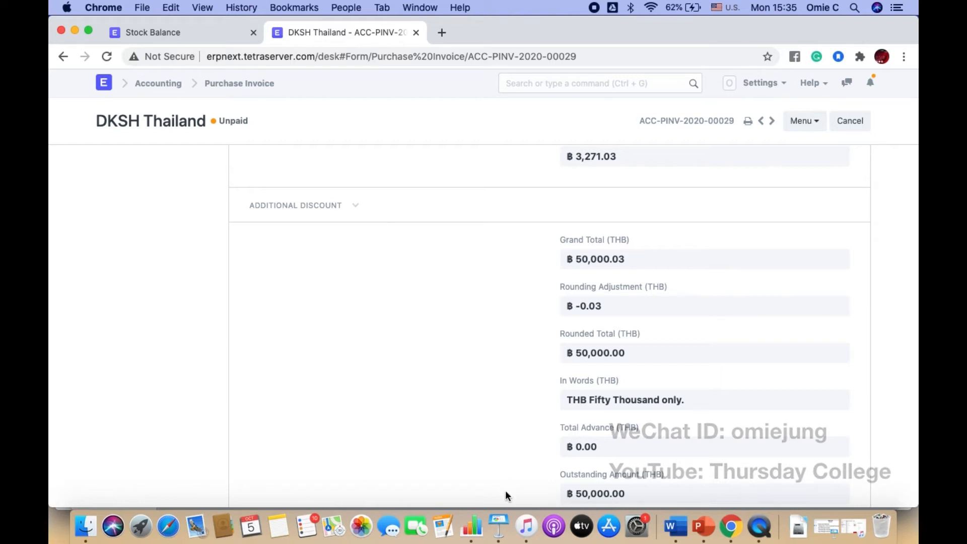
# - Switch to Keynote, reread the "Returning invoice" point on the product return slide, and switch back to Chrome
pyautogui.click(496, 521)
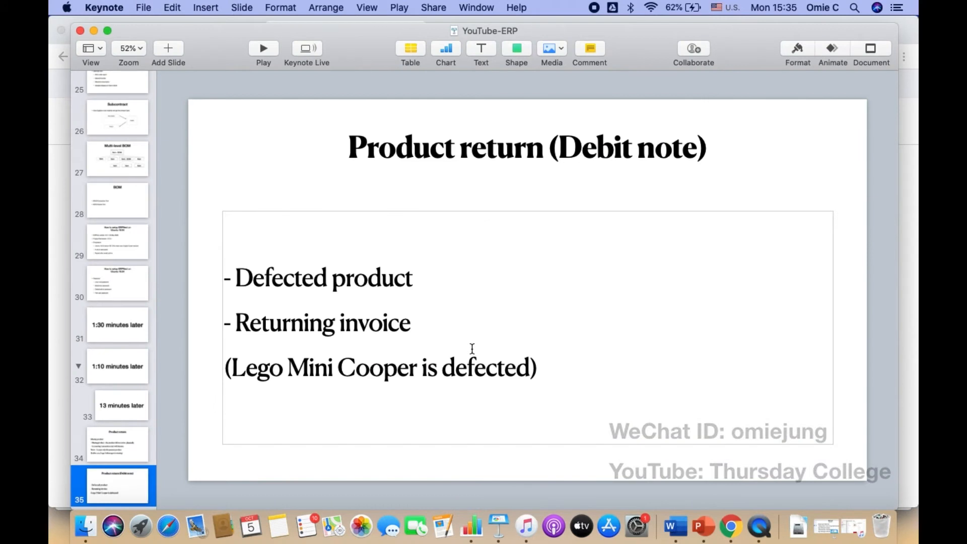
pyautogui.doubleClick(370, 324)
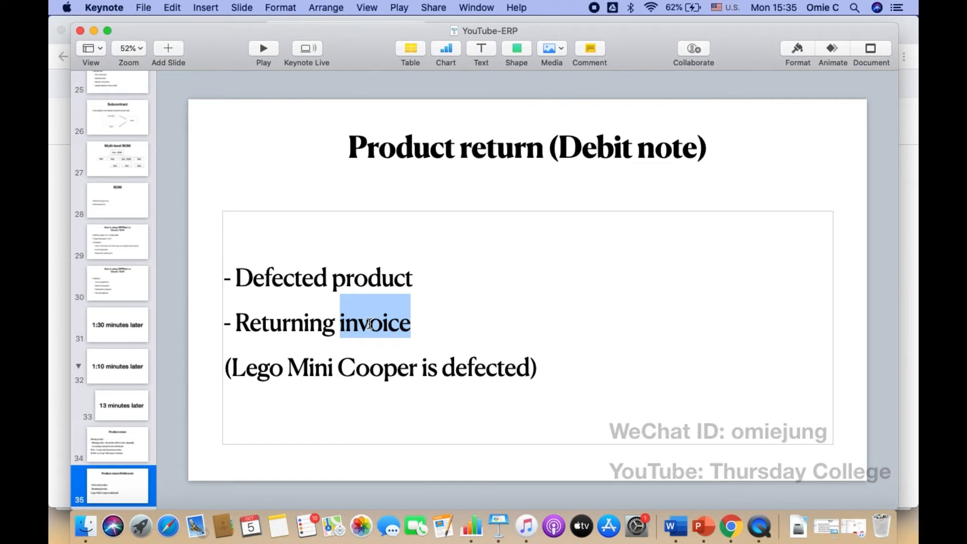
pyautogui.click(731, 530)
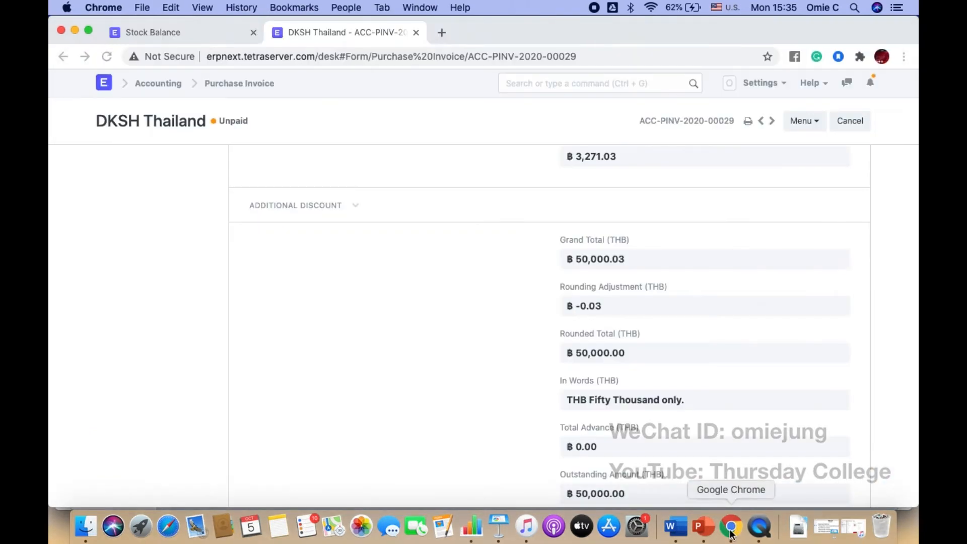
# - Create a new purchase invoice from the Purchase Invoice list with DKSH Thailand as the supplier
pyautogui.click(253, 83)
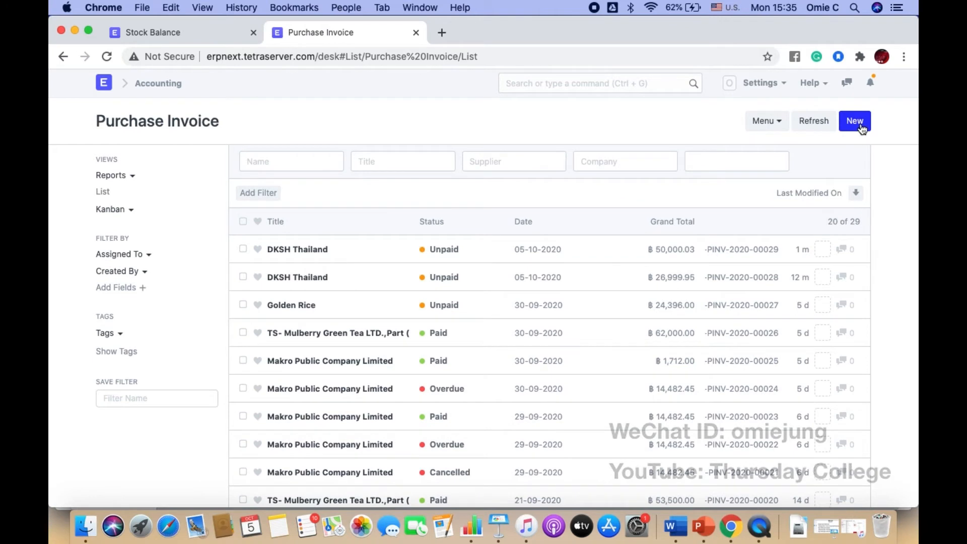
pyautogui.click(855, 121)
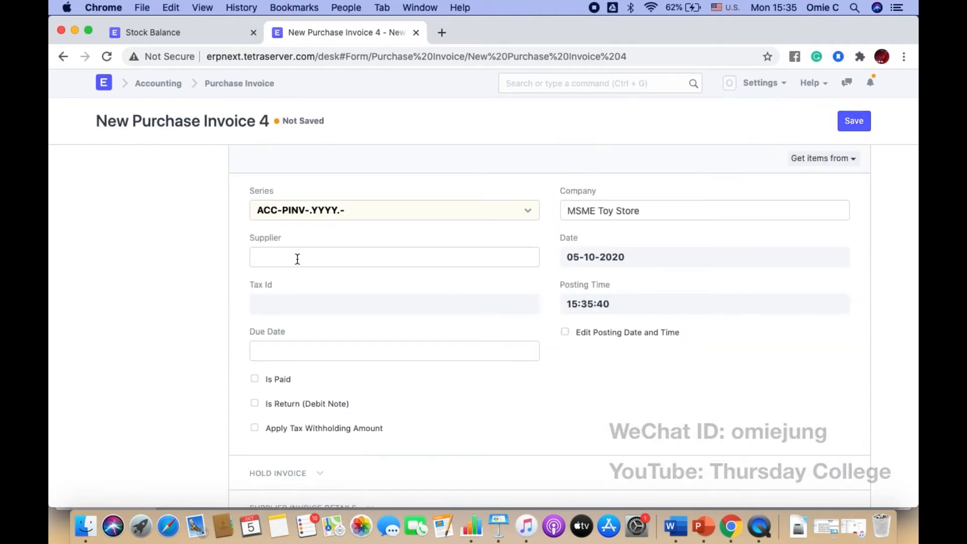
pyautogui.click(297, 259)
pyautogui.write('DKSH')
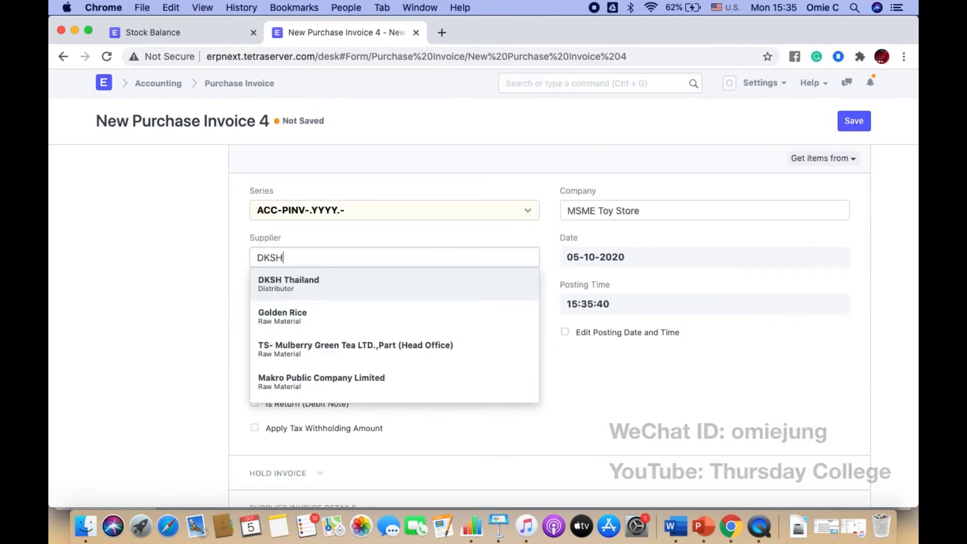
pyautogui.click(289, 280)
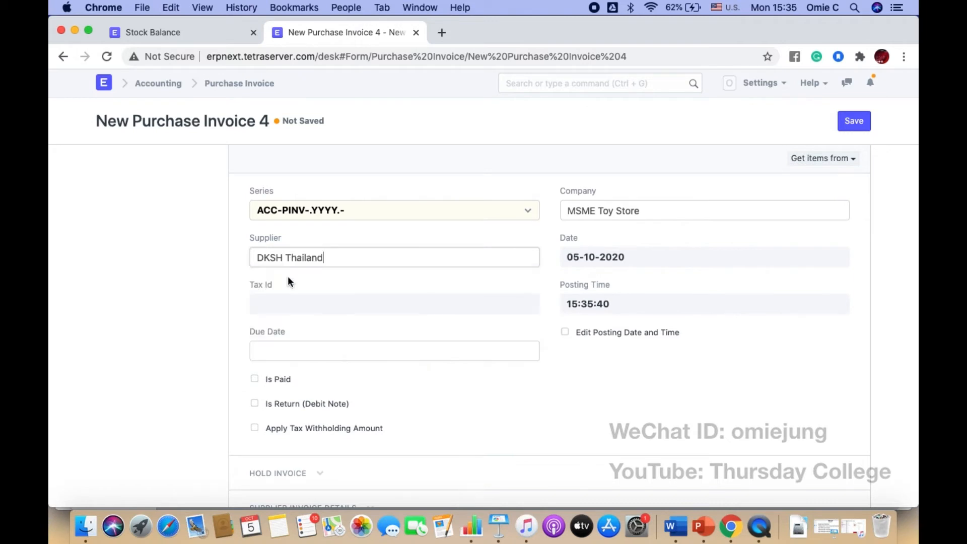
# - Mark the new DKSH Thailand purchase invoice as a return (debit note)
pyautogui.scroll(-3, 246, 343)
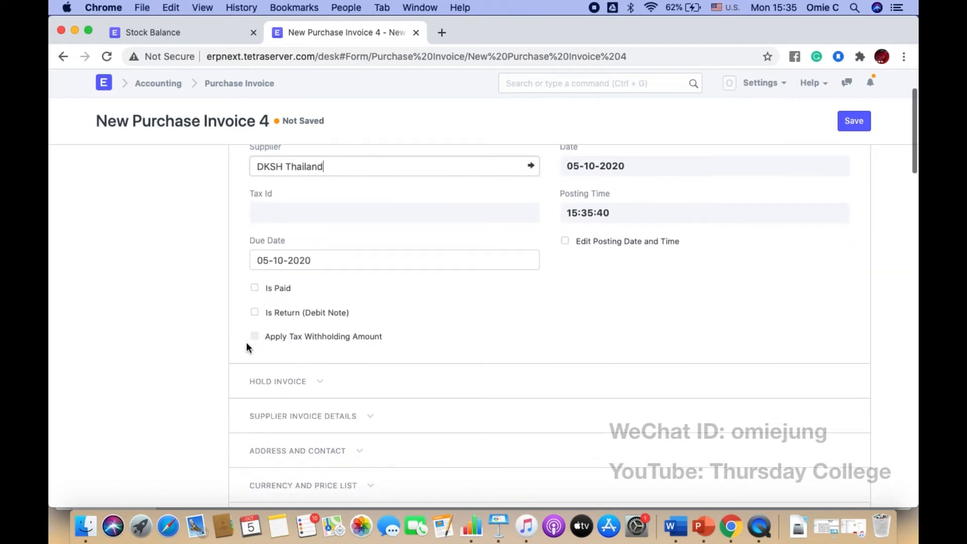
pyautogui.click(255, 312)
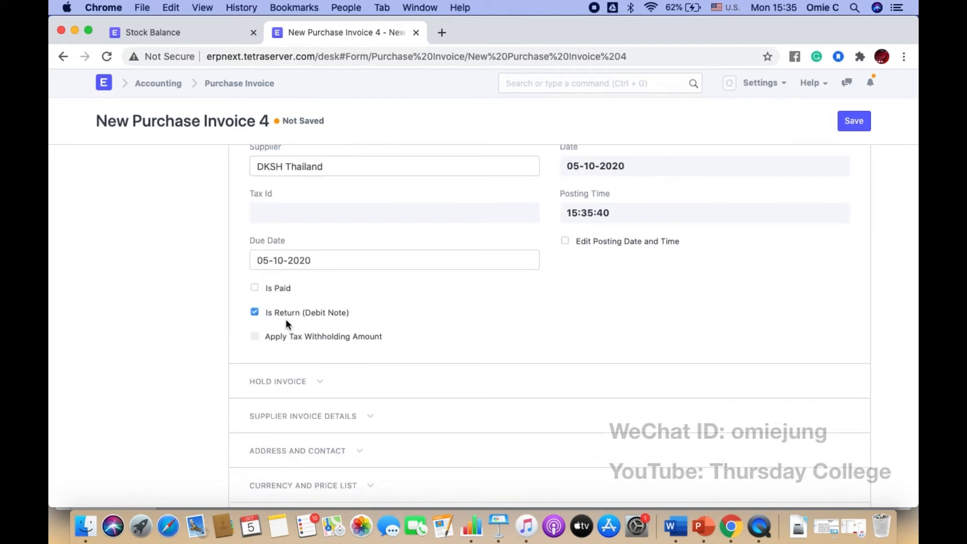
pyautogui.scroll(2, 285, 319)
pyautogui.scroll(-2, 285, 319)
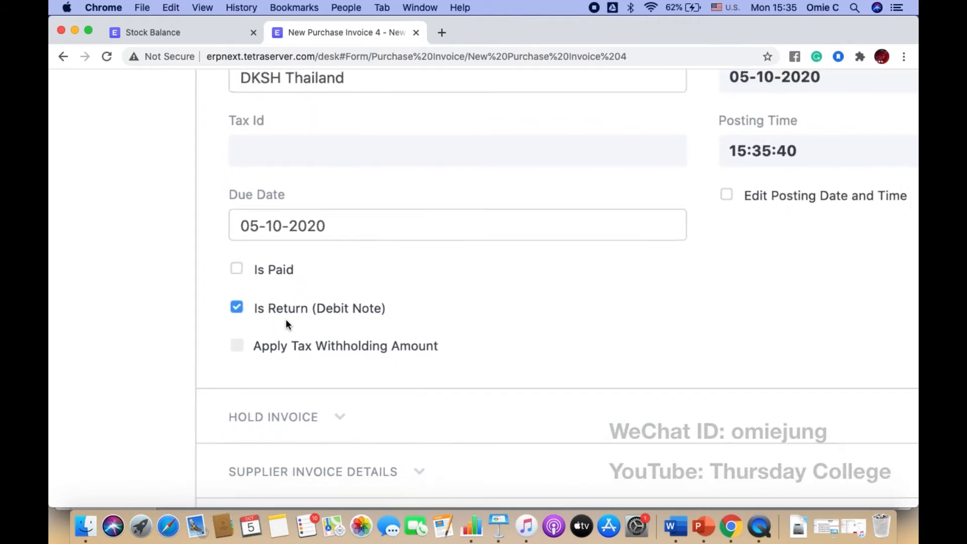
pyautogui.scroll(2, 285, 319)
pyautogui.scroll(-3, 444, 338)
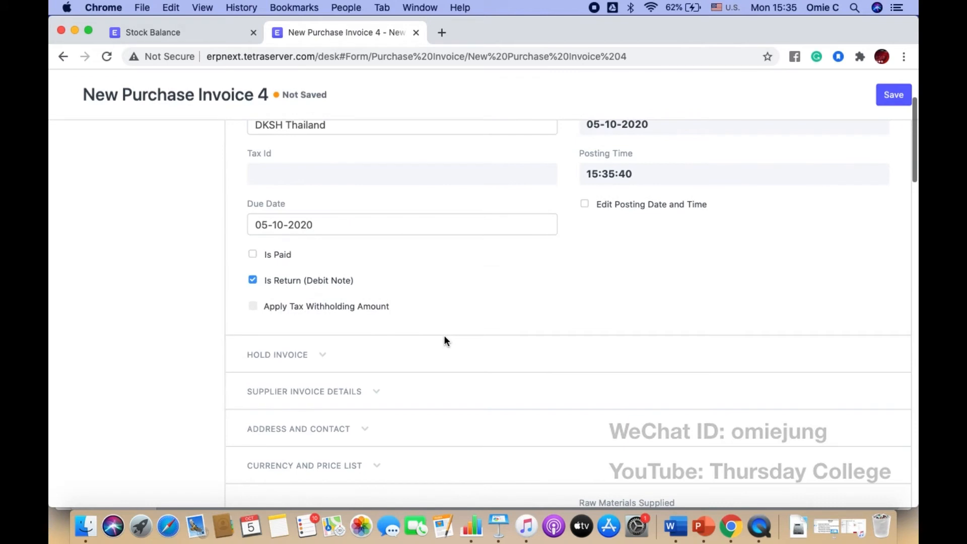
# - Check the supplier's address and contact details, and enable Update Stock on the return invoice
pyautogui.scroll(-3, 444, 341)
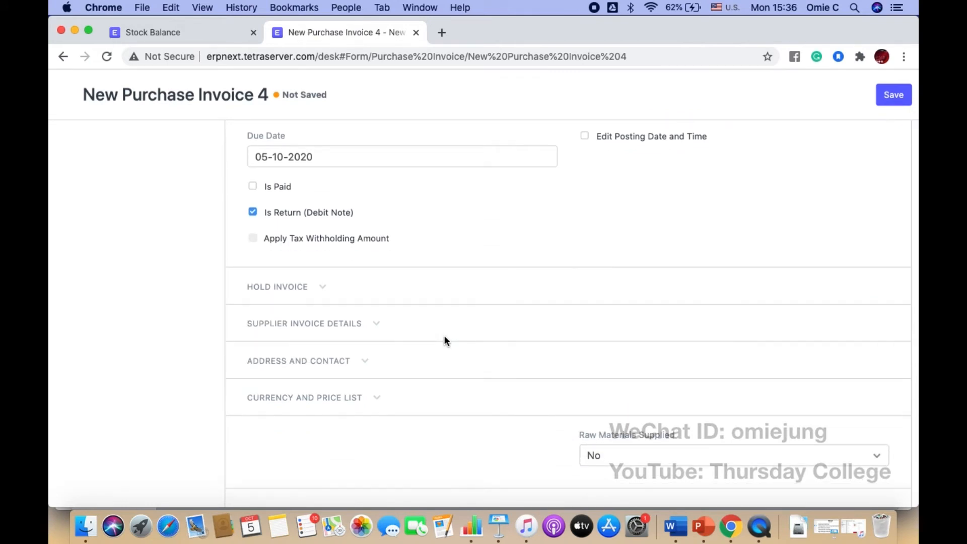
pyautogui.scroll(-3, 443, 338)
pyautogui.click(356, 303)
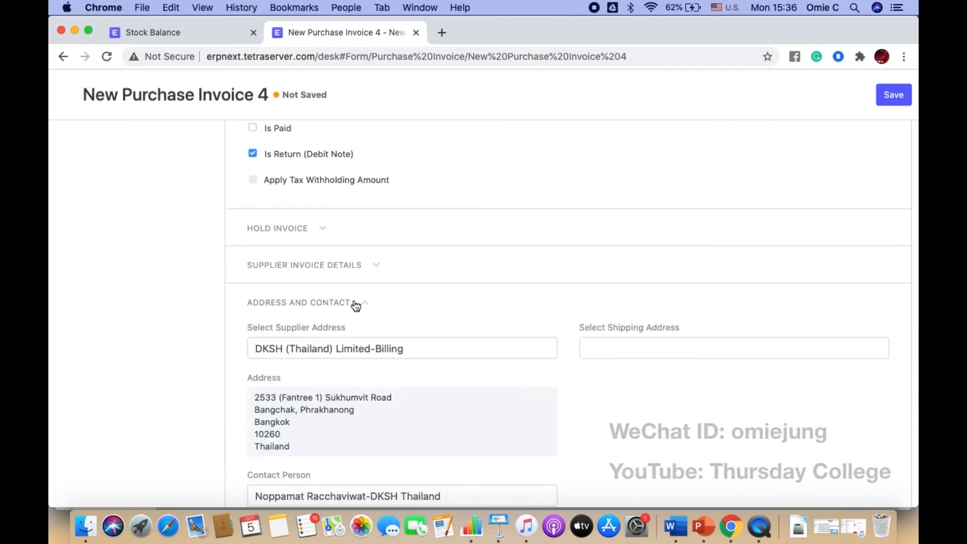
pyautogui.scroll(-15, 355, 305)
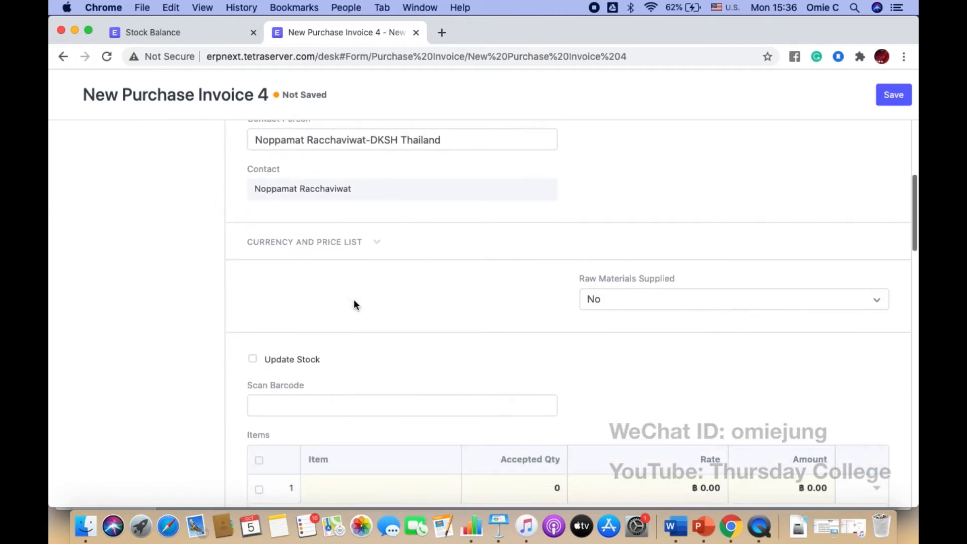
pyautogui.scroll(-3, 379, 315)
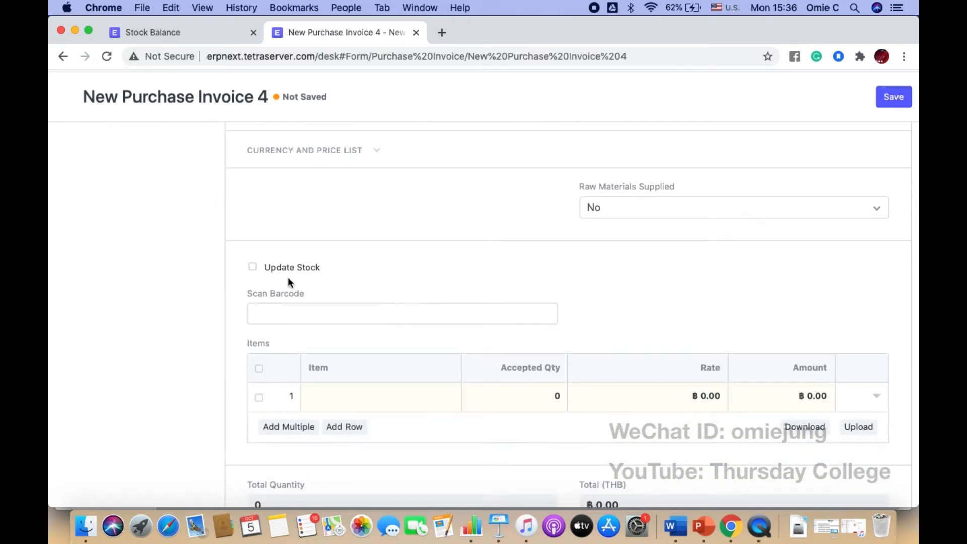
pyautogui.click(253, 266)
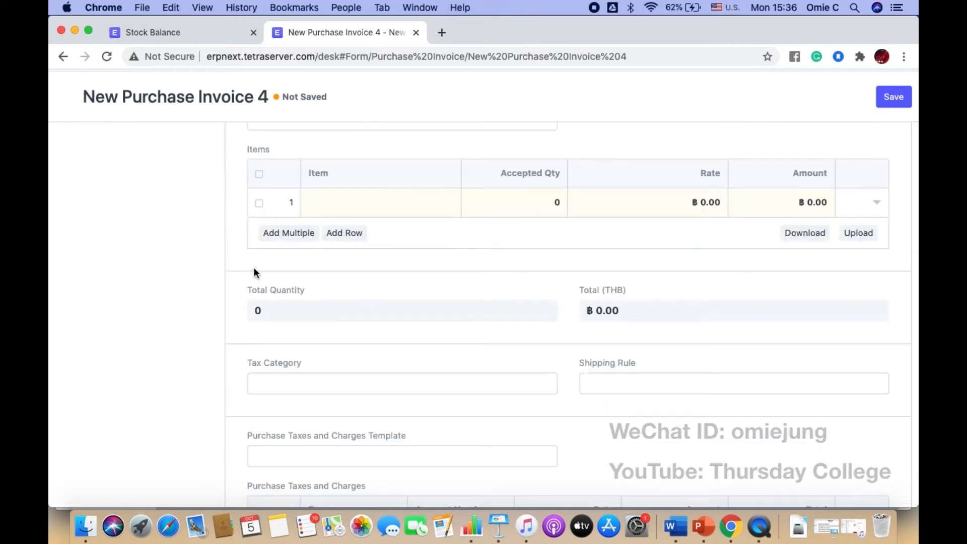
# - Examine the Update Stock option together with the accepted and rejected warehouse fields on the return invoice
pyautogui.scroll(3, 321, 240)
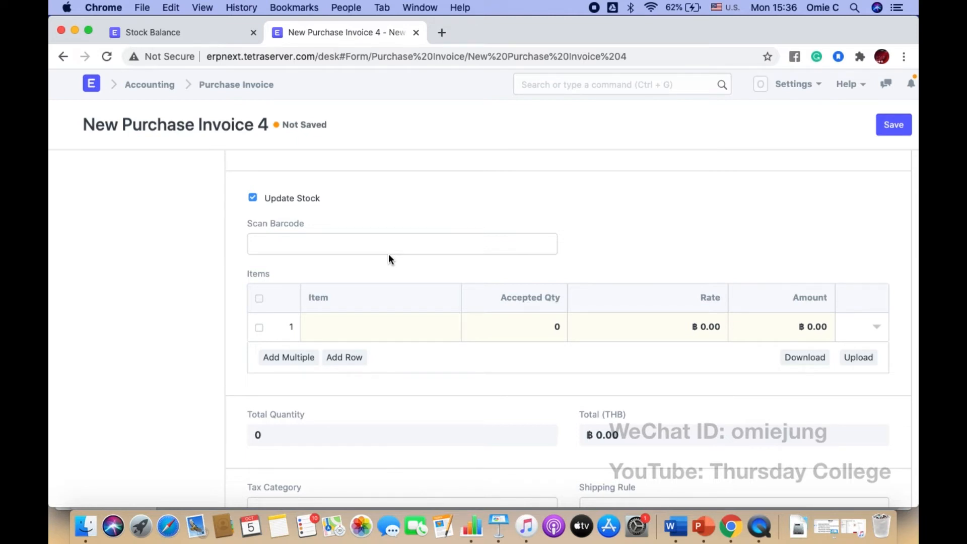
pyautogui.scroll(4, 388, 258)
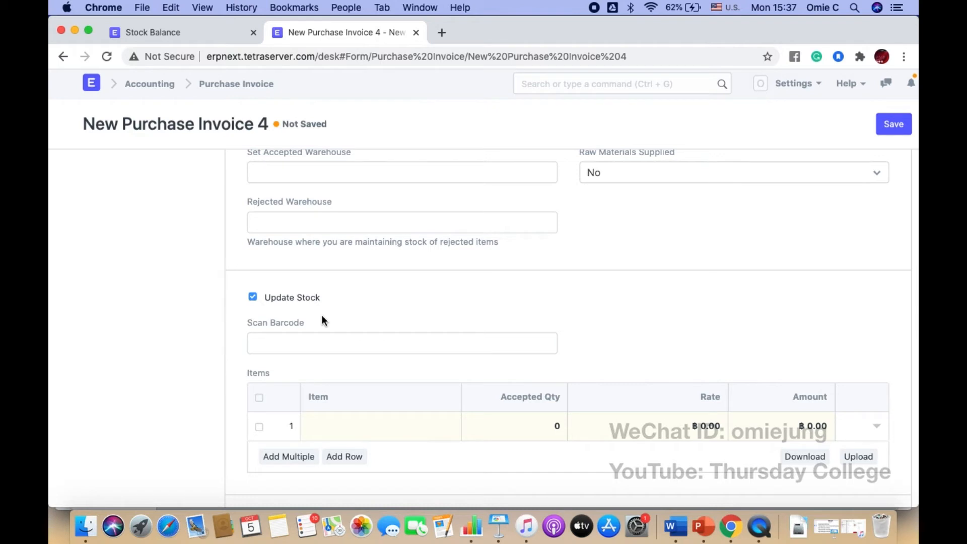
pyautogui.scroll(-3, 322, 315)
pyautogui.scroll(2, 322, 315)
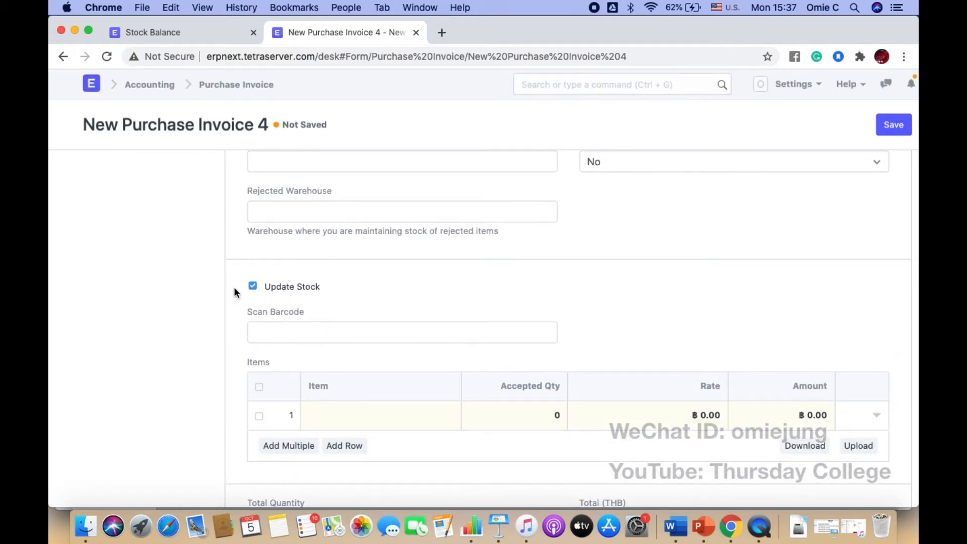
pyautogui.scroll(-2, 309, 322)
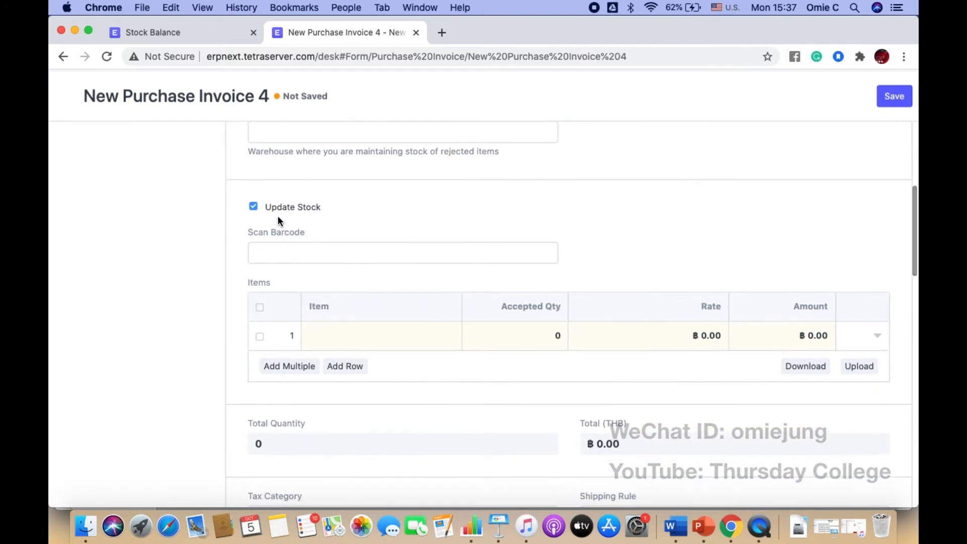
pyautogui.scroll(3, 280, 214)
pyautogui.scroll(5, 279, 216)
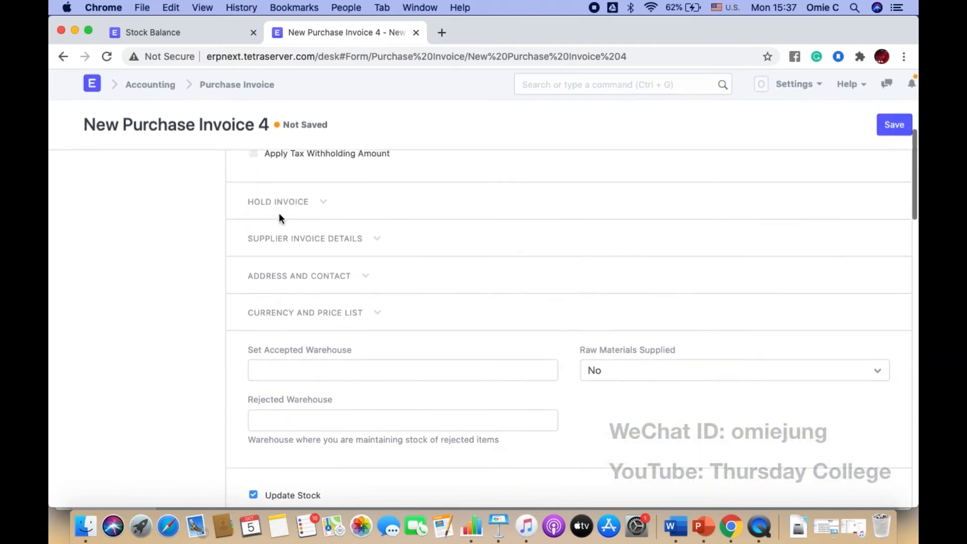
pyautogui.scroll(-6, 325, 267)
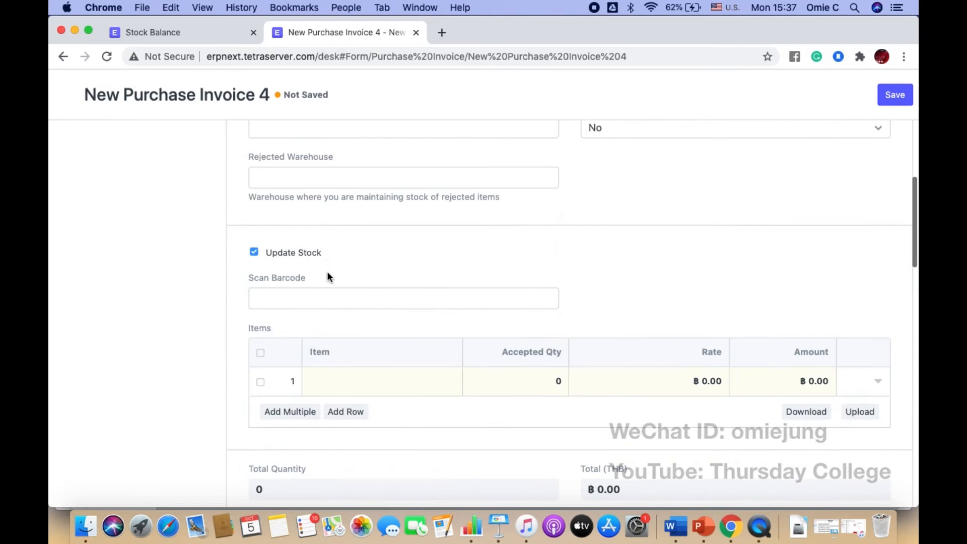
# - Add Lego Mini Cooper (LEGO10242) as the first item with an accepted quantity of 10
pyautogui.click(325, 380)
pyautogui.write('Mini')
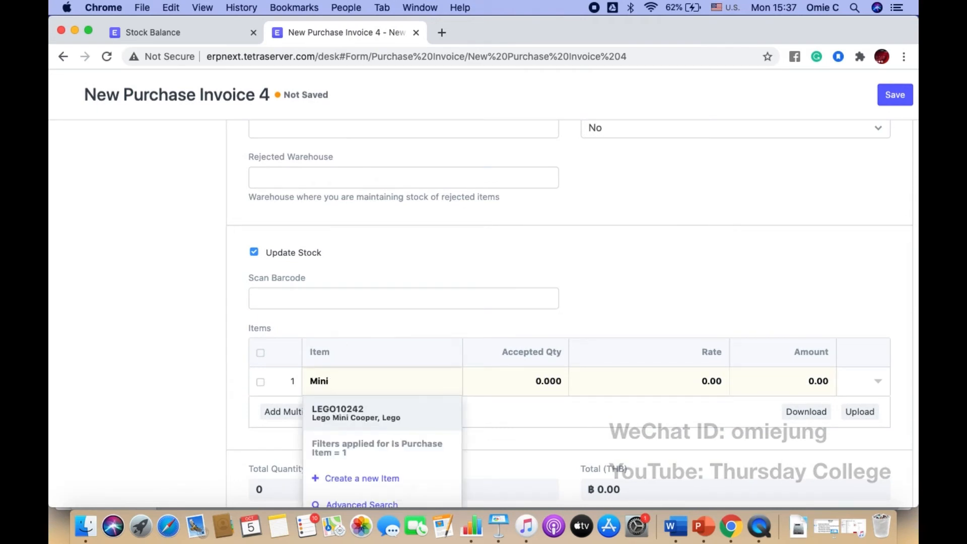
pyautogui.click(335, 412)
pyautogui.click(547, 385)
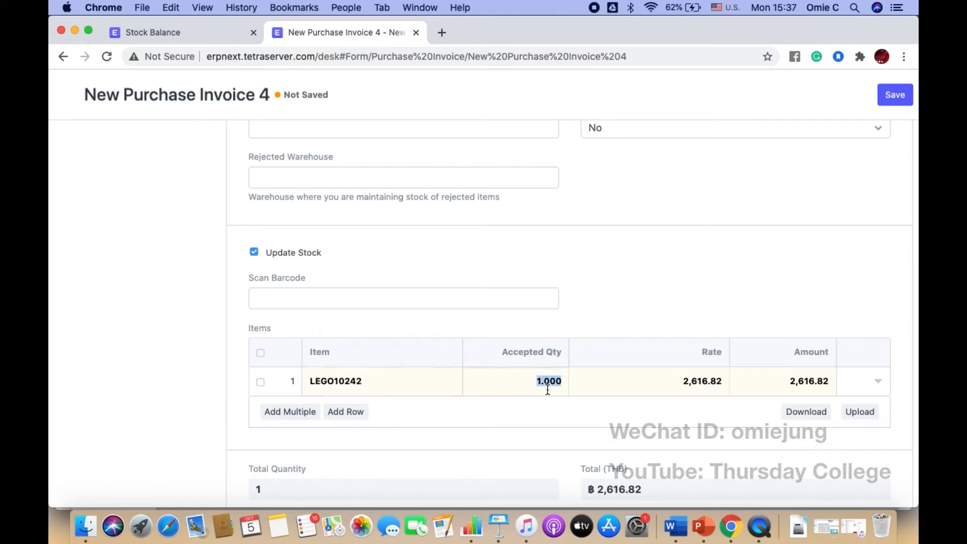
pyautogui.write('10')
# - Look up the Lego Mini Cooper's price before VAT in Numbers and set the item's rate to 2336.45 in Chrome
pyautogui.click(676, 386)
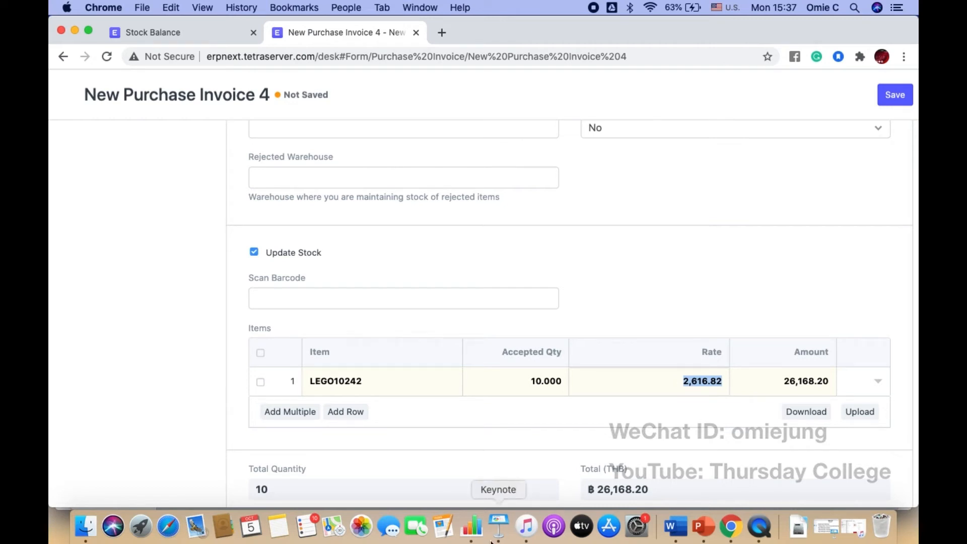
pyautogui.click(472, 528)
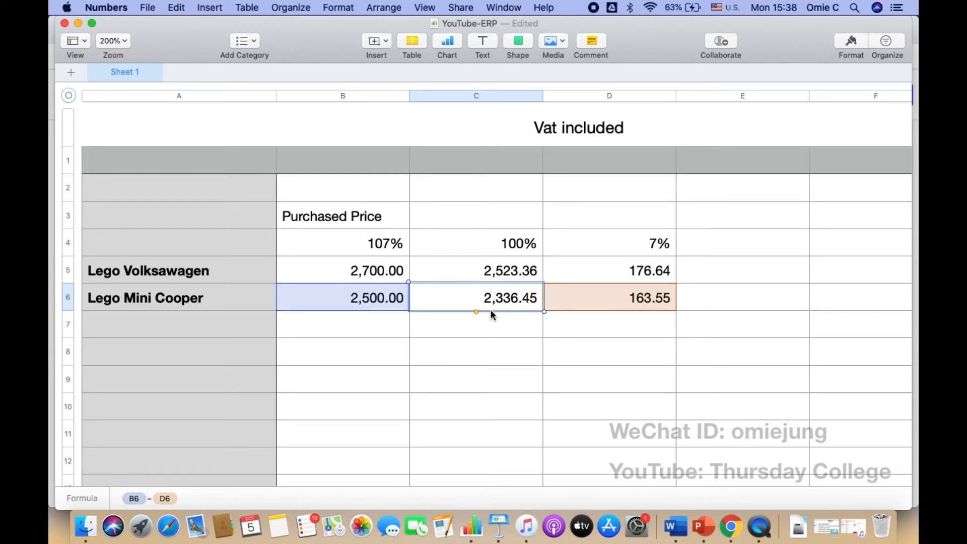
pyautogui.click(736, 537)
pyautogui.write('2336.45')
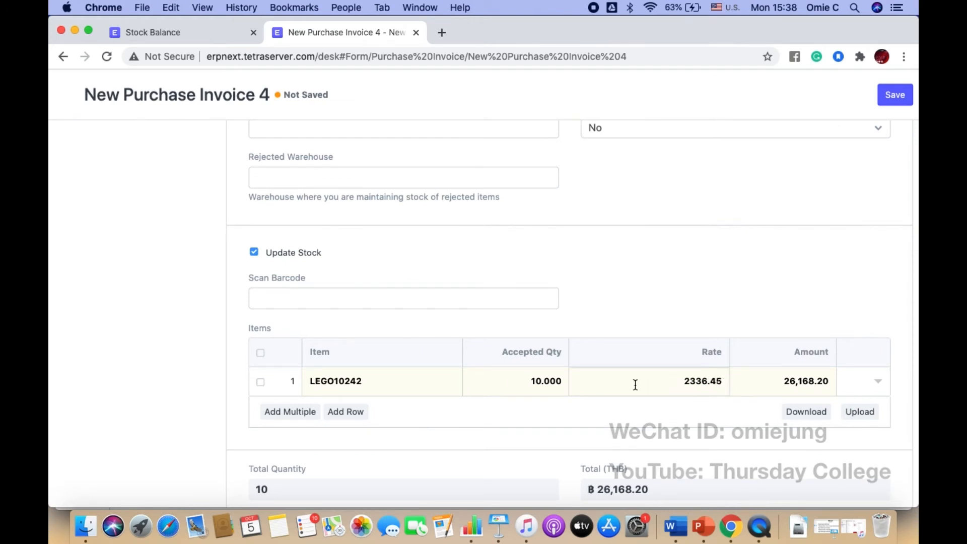
pyautogui.click(535, 382)
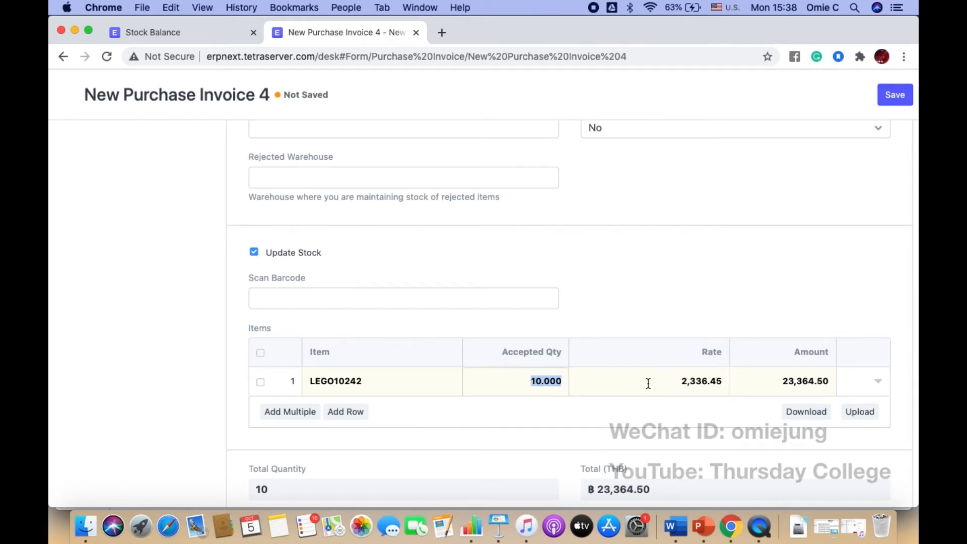
pyautogui.click(642, 399)
# - Apply the Thailand Tax - MTS purchase taxes and charges template to the return invoice
pyautogui.scroll(-5, 644, 398)
pyautogui.scroll(-7, 645, 401)
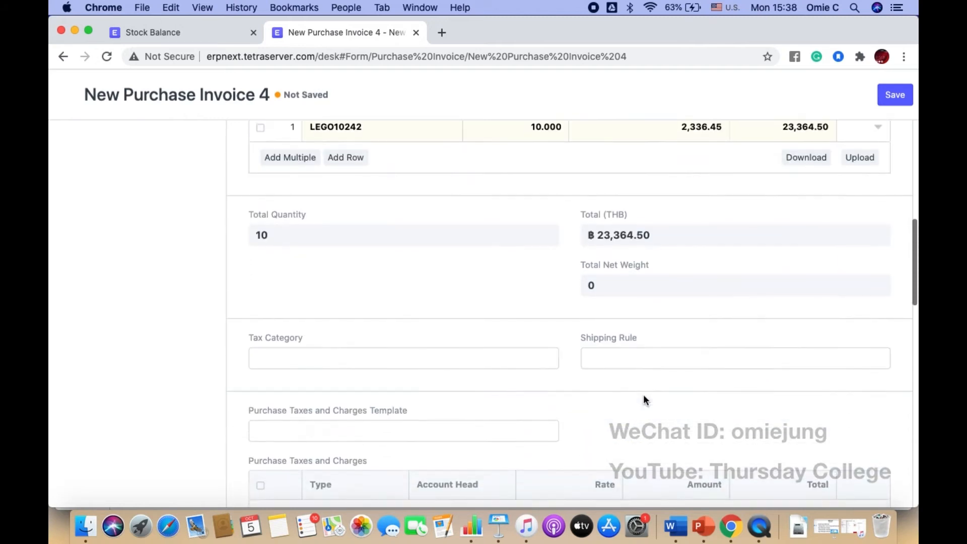
pyautogui.click(480, 359)
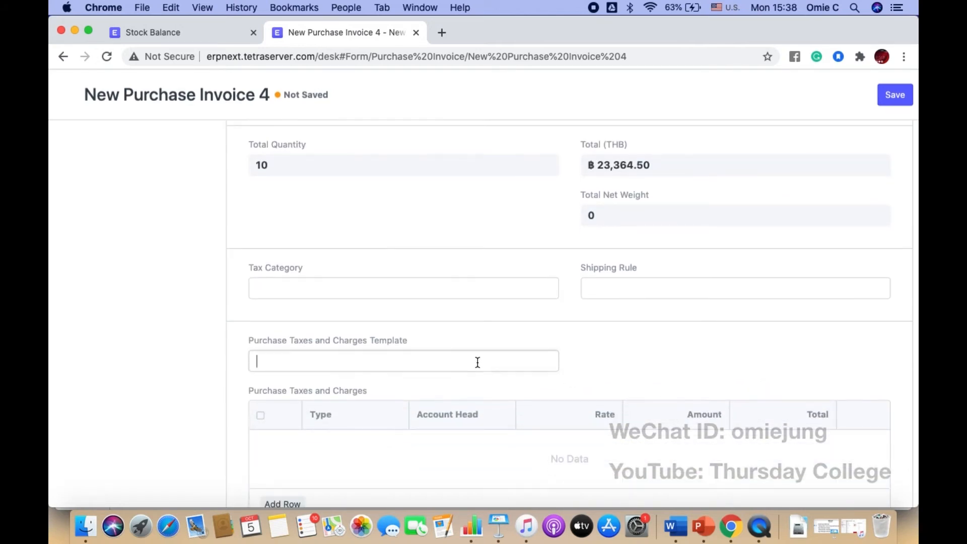
pyautogui.scroll(-5, 369, 456)
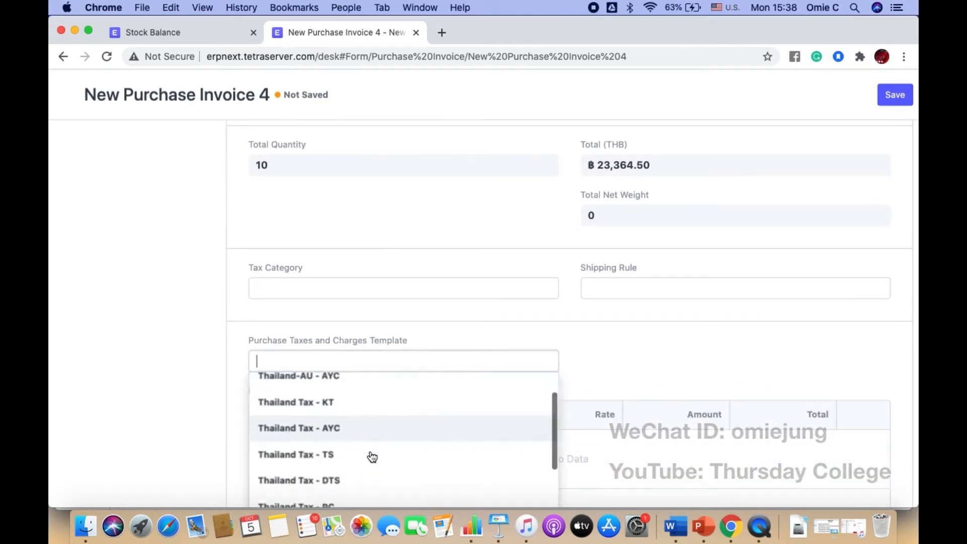
pyautogui.click(337, 451)
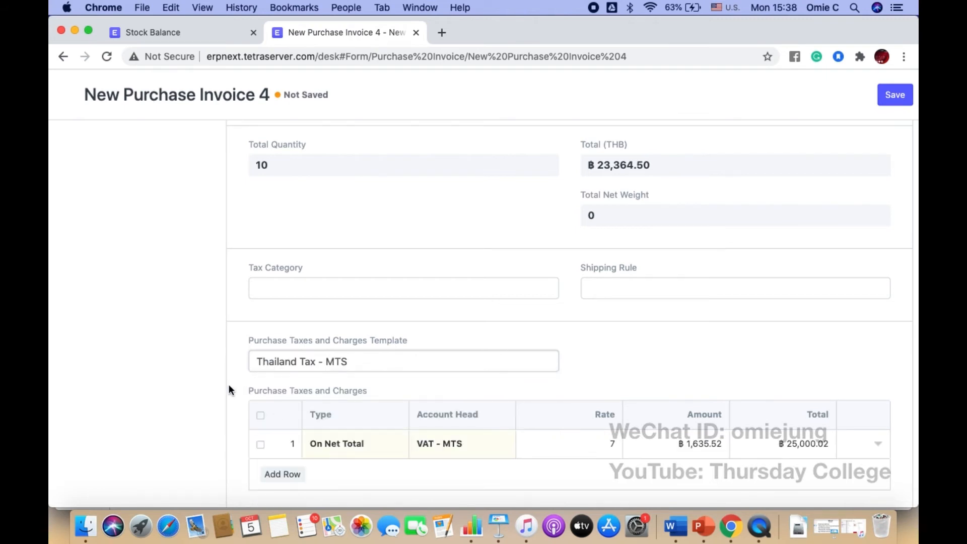
# - Examine the return invoice's tax totals, Payment Terms section and Terms and Conditions section
pyautogui.scroll(-10, 229, 384)
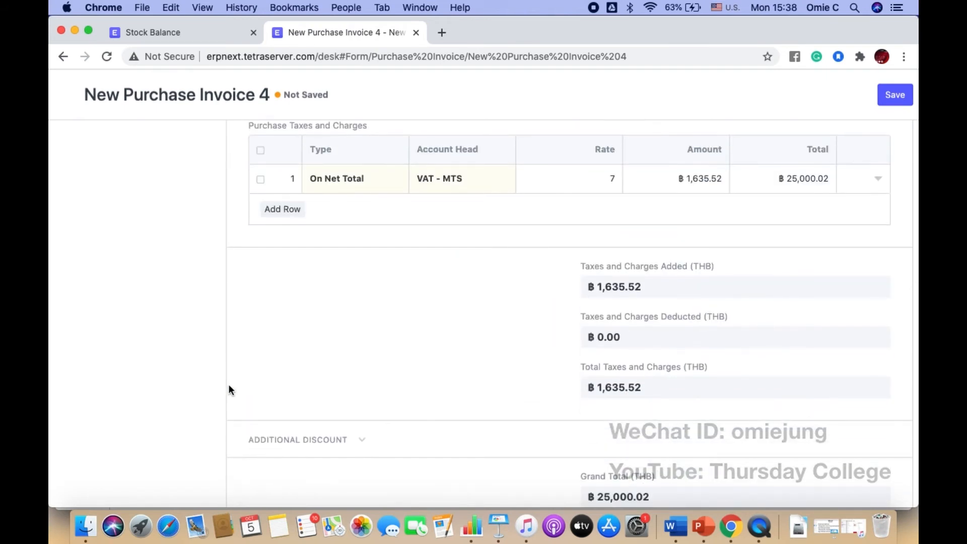
pyautogui.scroll(-10, 229, 387)
pyautogui.scroll(-8, 229, 389)
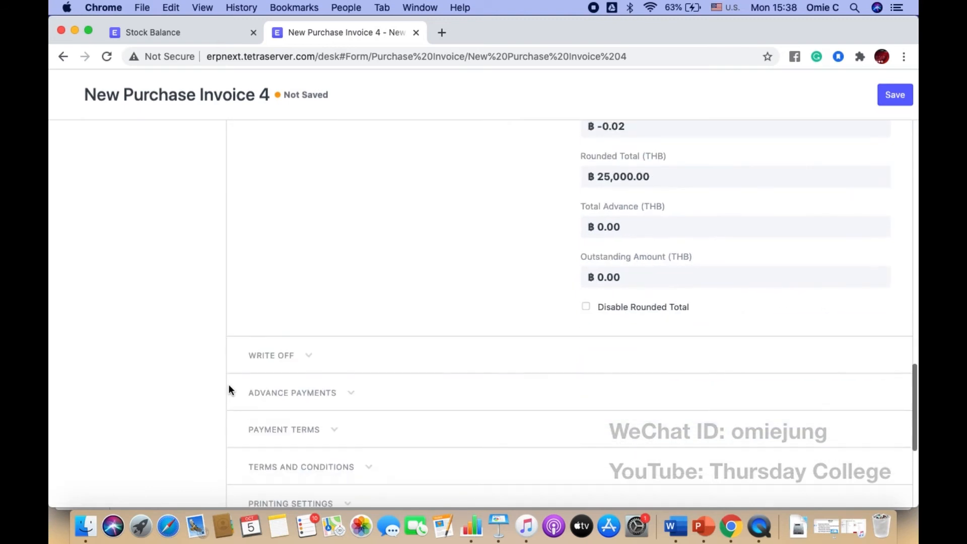
pyautogui.scroll(-2, 356, 326)
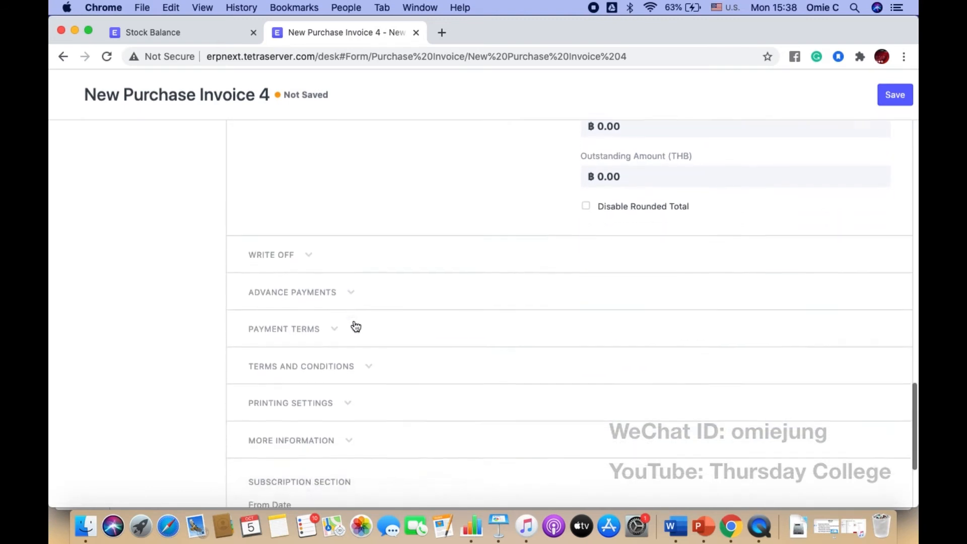
pyautogui.click(324, 314)
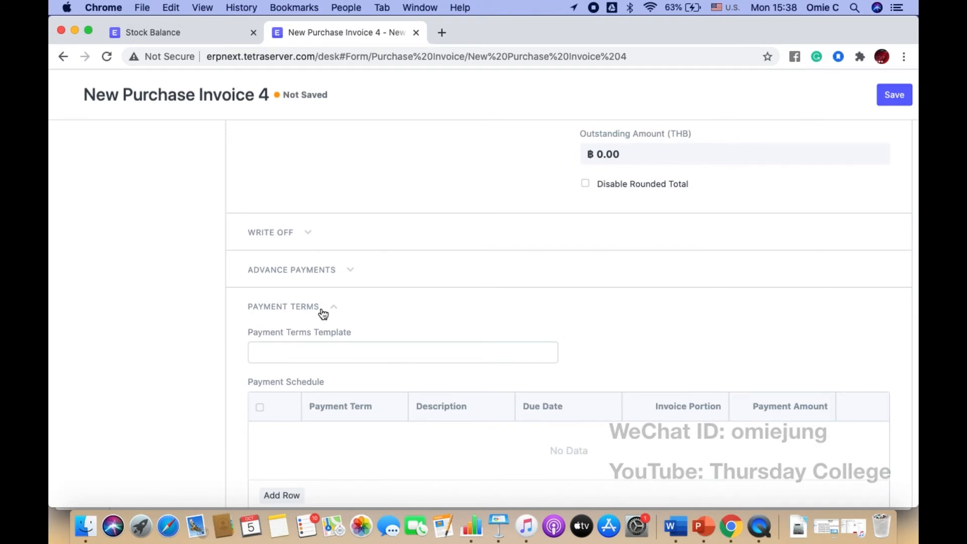
pyautogui.scroll(-6, 322, 313)
pyautogui.click(329, 398)
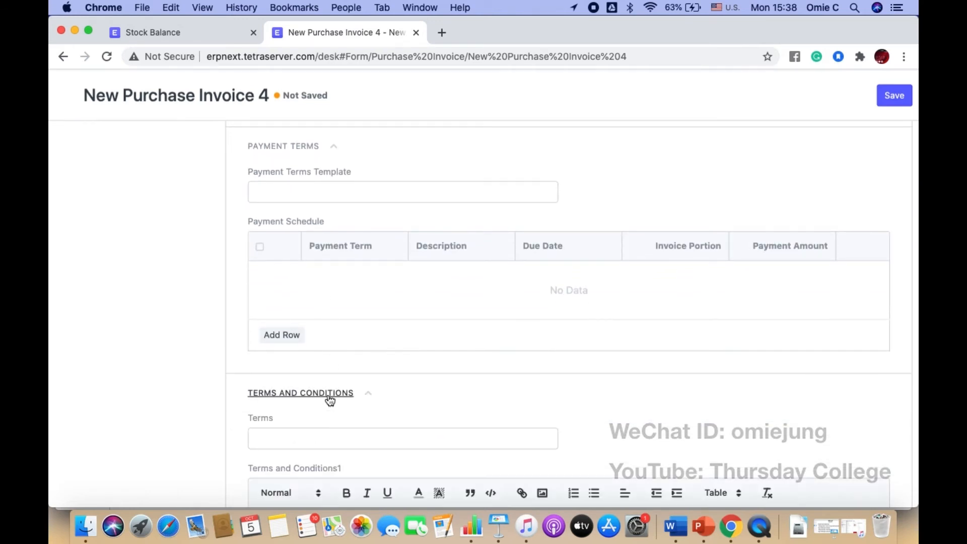
pyautogui.scroll(-3, 328, 398)
pyautogui.click(292, 356)
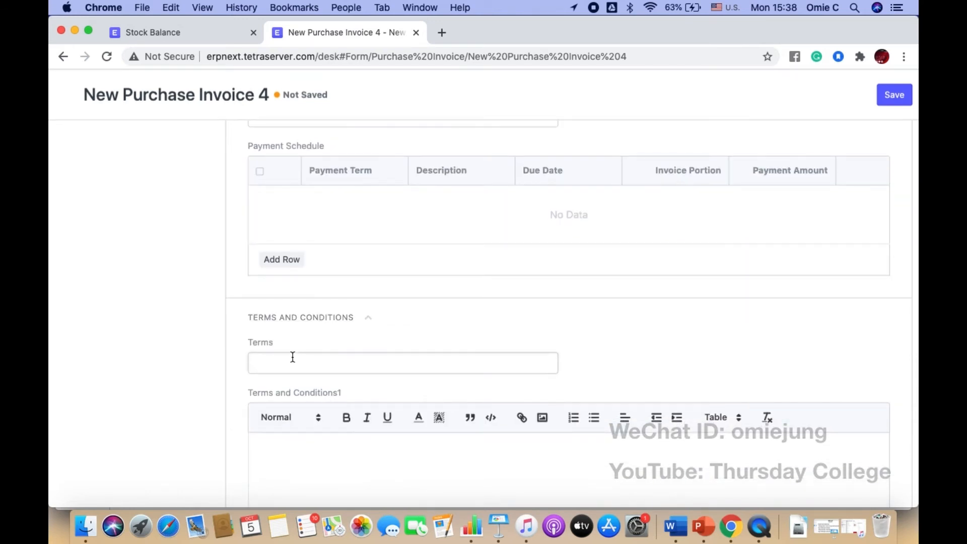
pyautogui.click(276, 438)
pyautogui.scroll(-5, 237, 418)
pyautogui.scroll(4, 237, 417)
pyautogui.scroll(20, 237, 415)
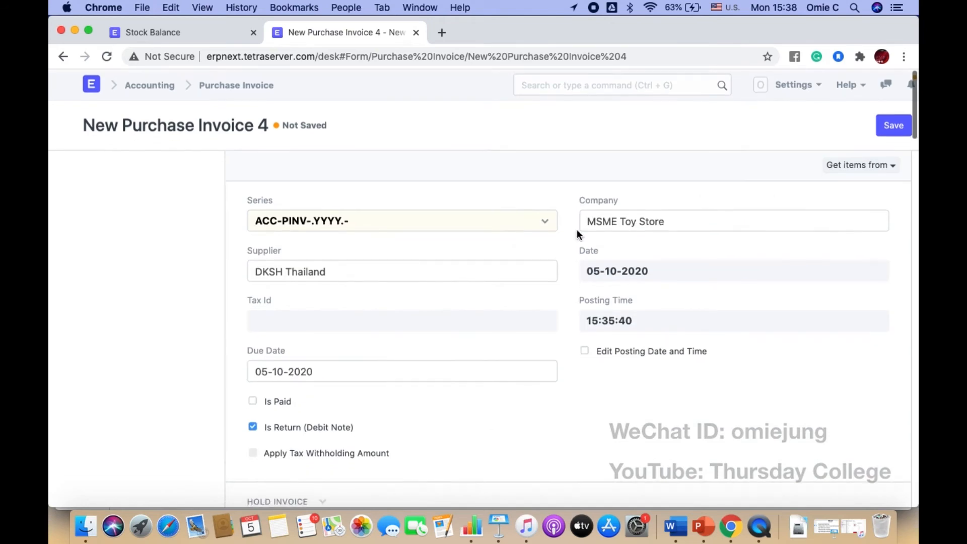
# - Set the Lego Mini Cooper item's accepted quantity to -10 and save the return invoice
pyautogui.click(893, 126)
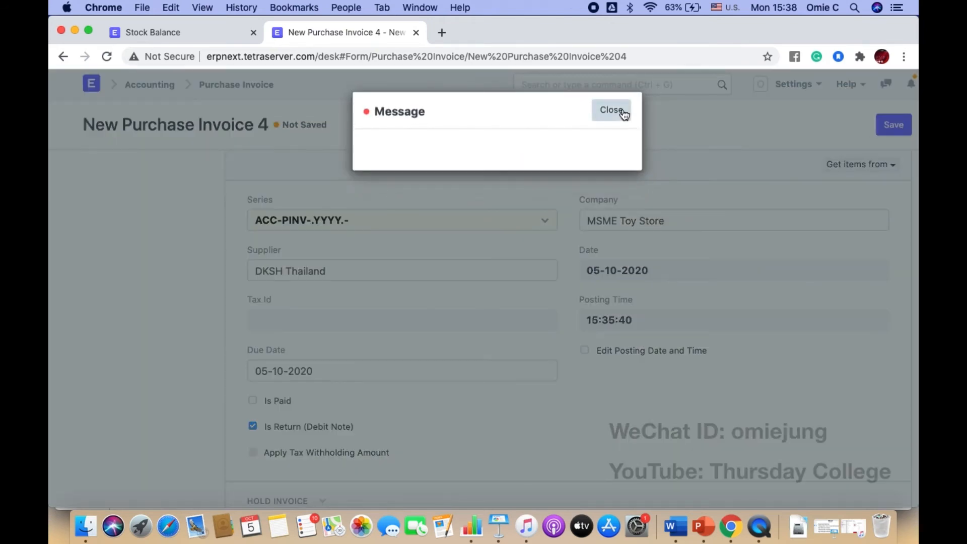
pyautogui.click(613, 111)
pyautogui.scroll(-10, 484, 407)
pyautogui.scroll(-4, 483, 408)
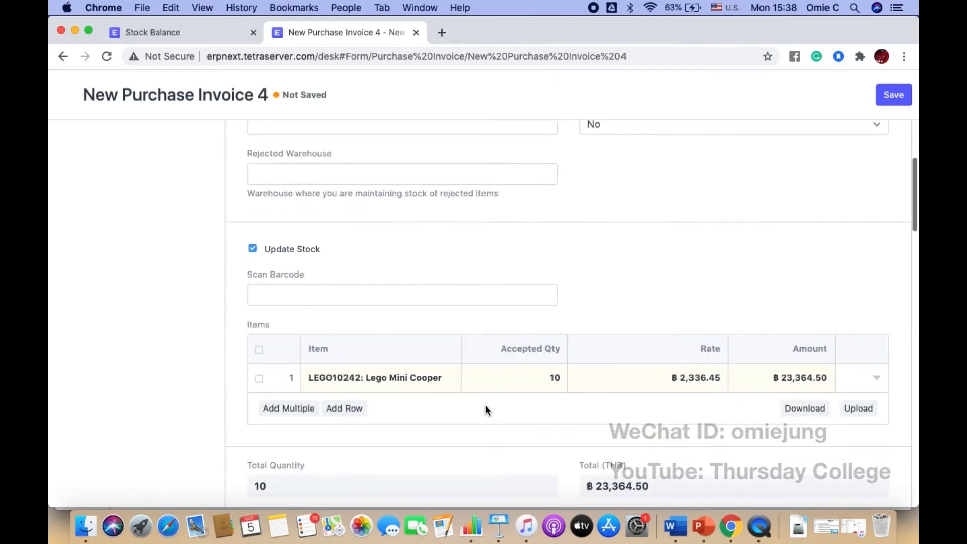
pyautogui.click(536, 377)
pyautogui.doubleClick(529, 377)
pyautogui.click(529, 377)
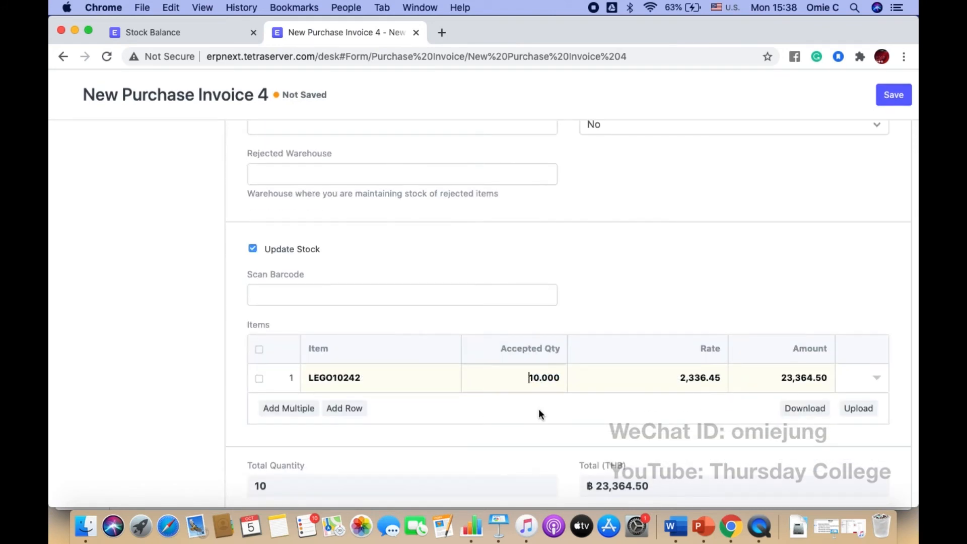
pyautogui.write('-')
pyautogui.click(893, 94)
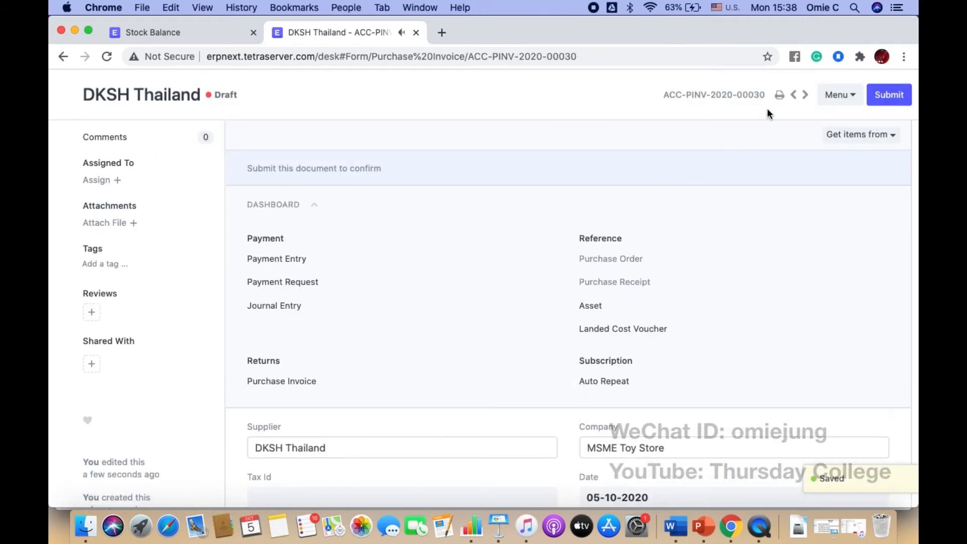
# - Review the returned quantity and totals in the print preview of the draft return invoice
pyautogui.click(778, 95)
pyautogui.scroll(-3, 452, 337)
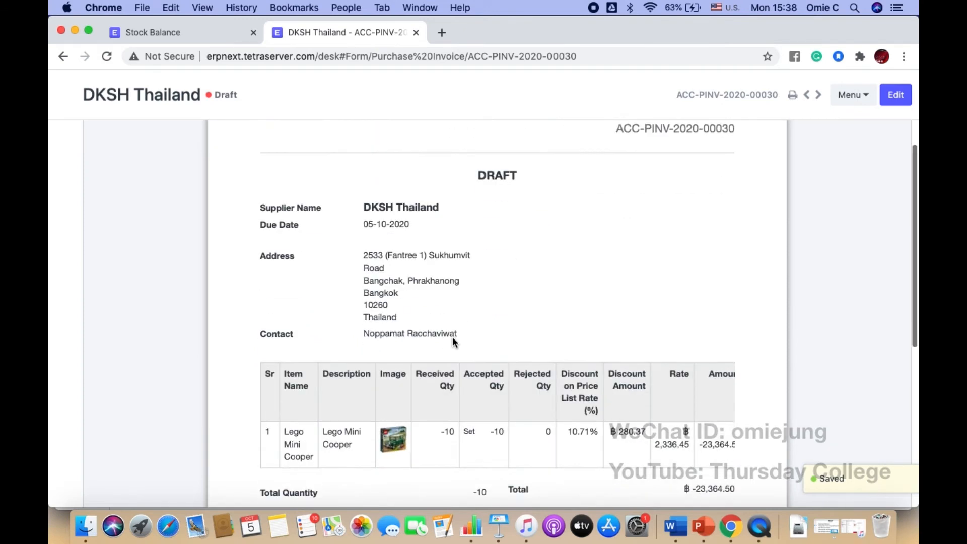
pyautogui.scroll(-3, 452, 336)
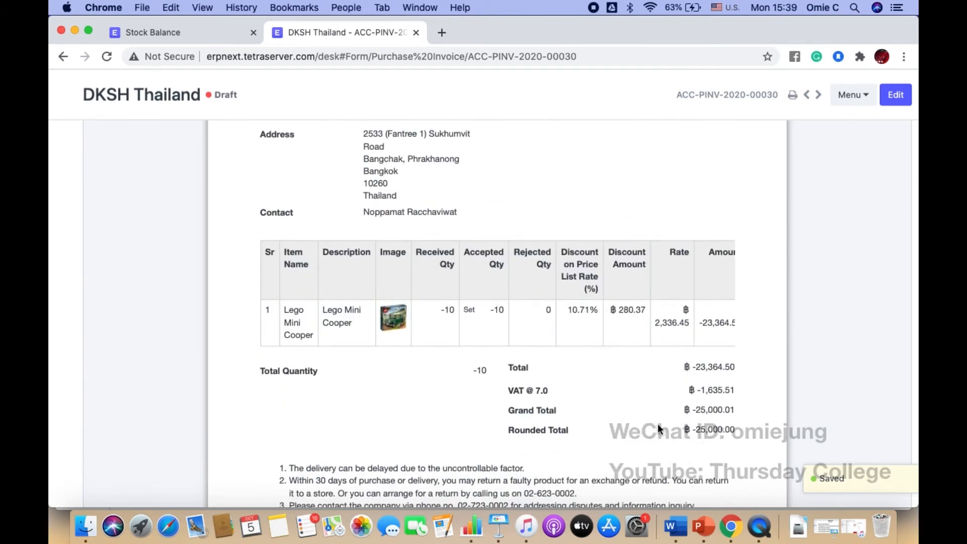
pyautogui.scroll(10, 654, 380)
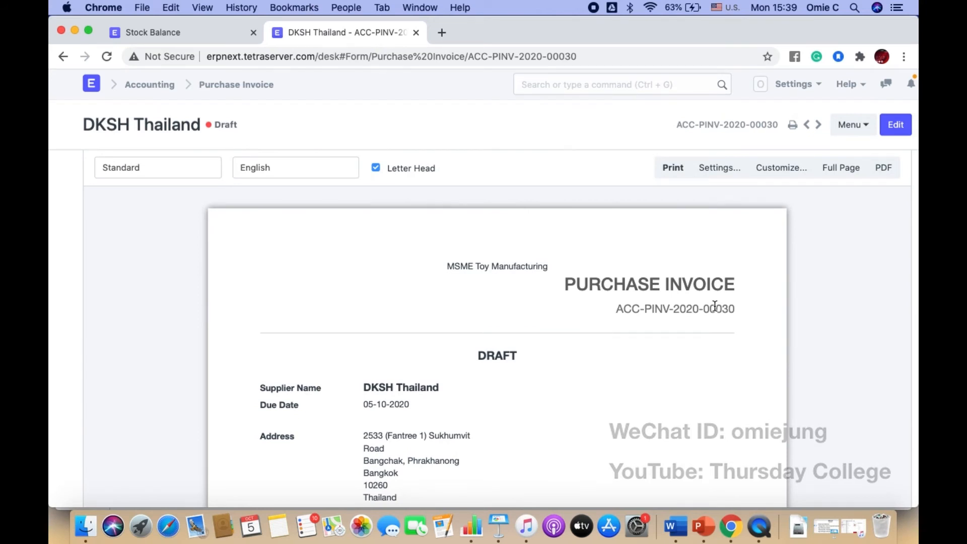
# - Return from the print preview to the invoice form and permanently submit the DKSH Thailand return invoice
pyautogui.click(894, 125)
pyautogui.click(894, 125)
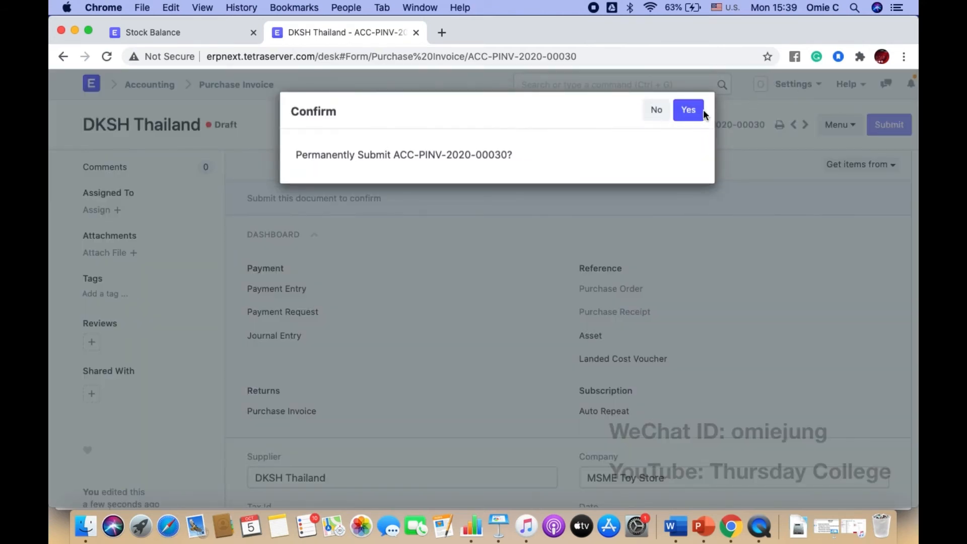
pyautogui.click(688, 110)
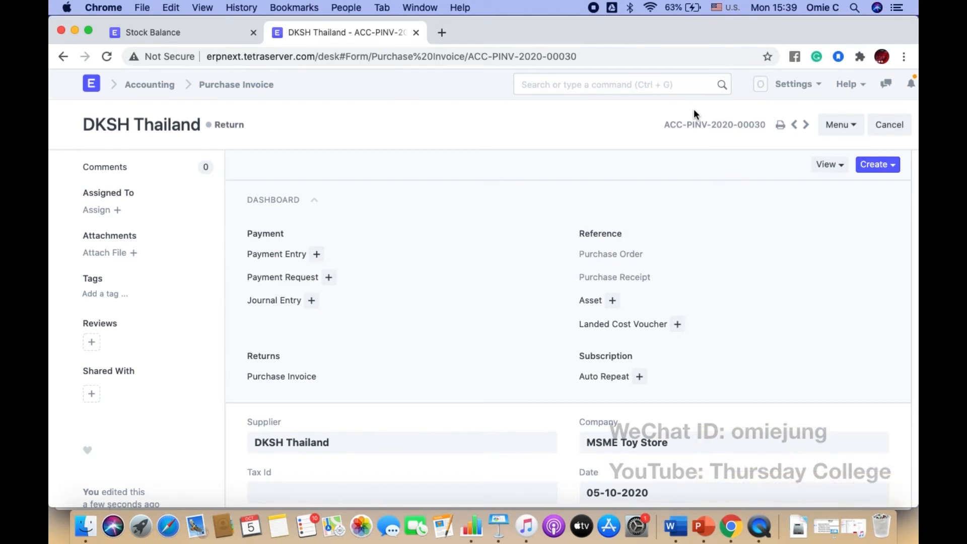
# - Rebuild the Stock Balance report and check the Lego Mini Cooper's balance quantity in Stores - MTS
pyautogui.click(165, 34)
pyautogui.click(855, 127)
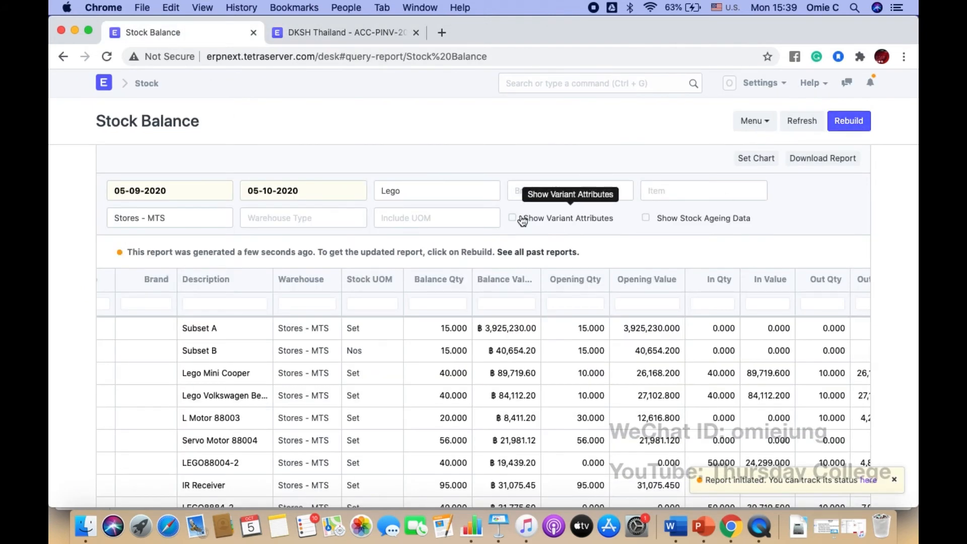
pyautogui.scroll(3, 229, 392)
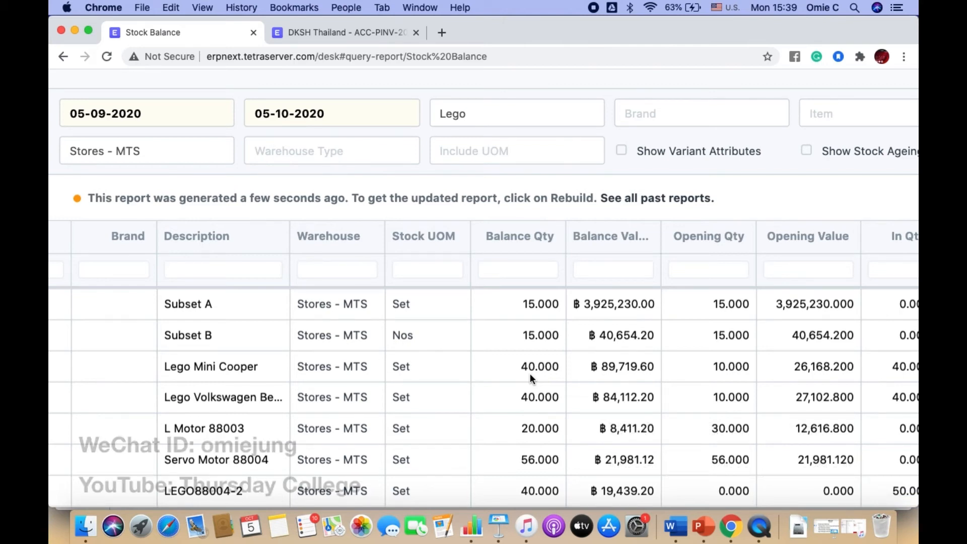
pyautogui.scroll(-3, 530, 373)
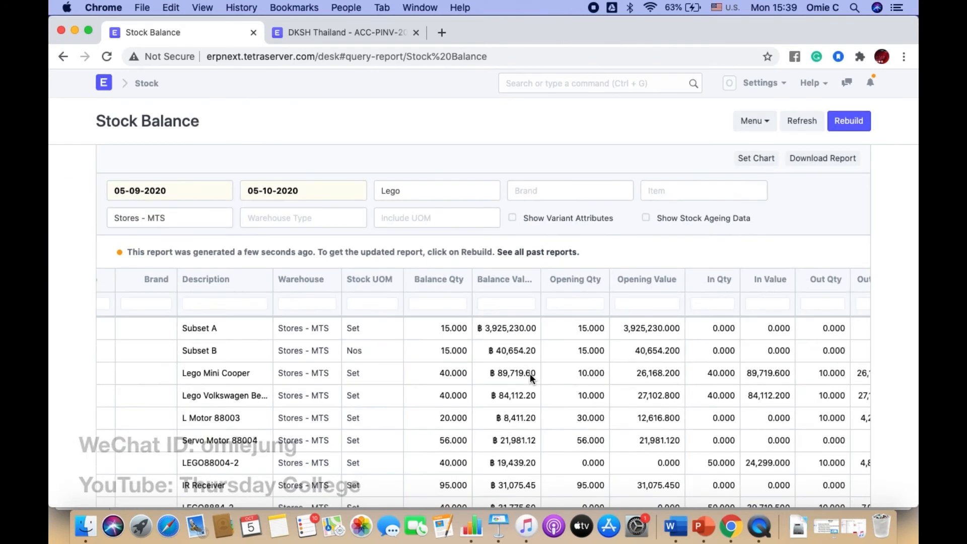
# - Open the DKSH Thailand record from the Supplier list and examine its billing, unpaid amount and linked documents
pyautogui.click(352, 36)
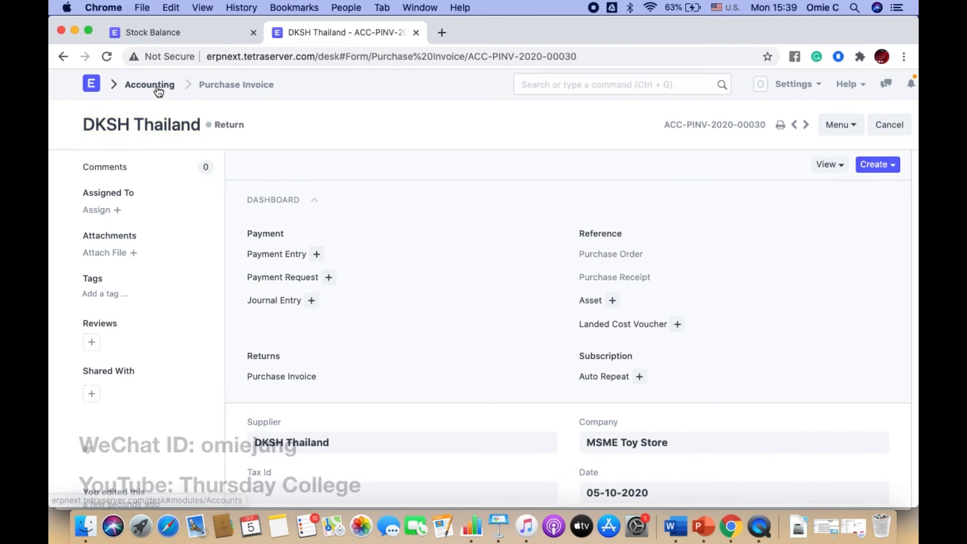
pyautogui.click(565, 87)
pyautogui.write('Supp')
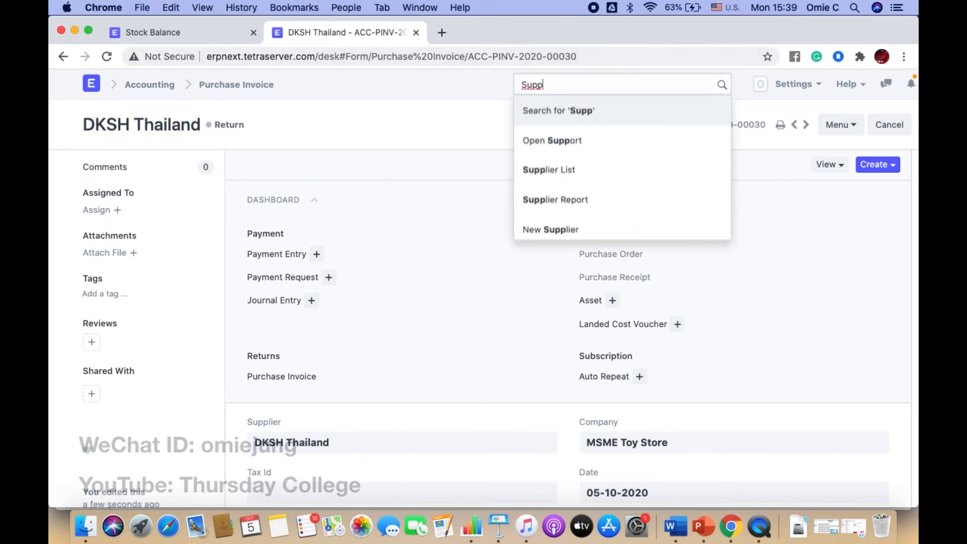
pyautogui.press('Down')
pyautogui.press('Down')
pyautogui.press('Return')
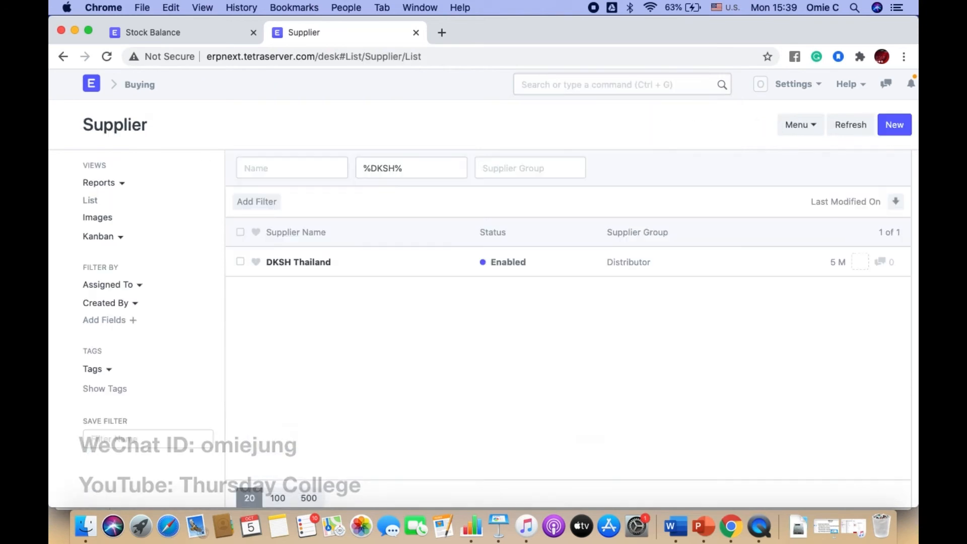
pyautogui.click(296, 266)
pyautogui.scroll(-3, 393, 346)
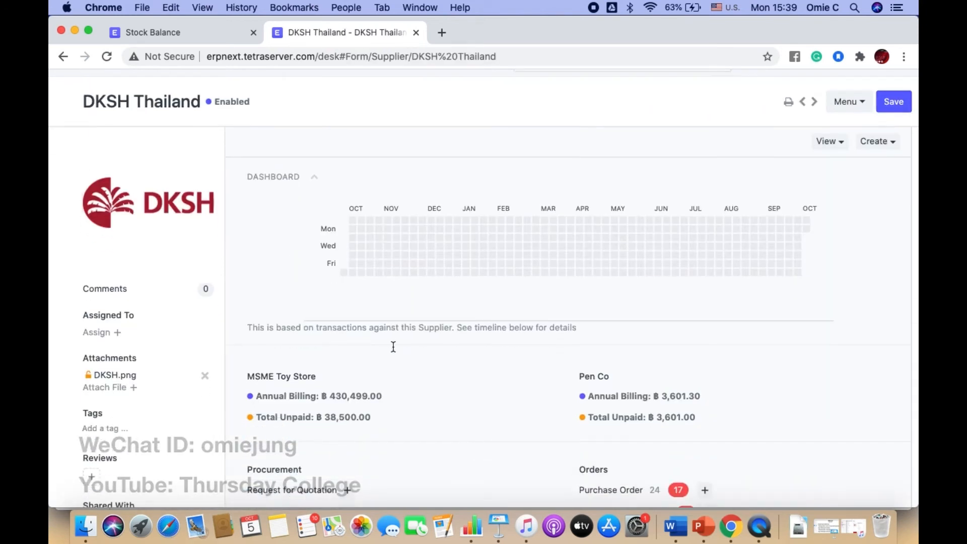
pyautogui.scroll(-2, 393, 347)
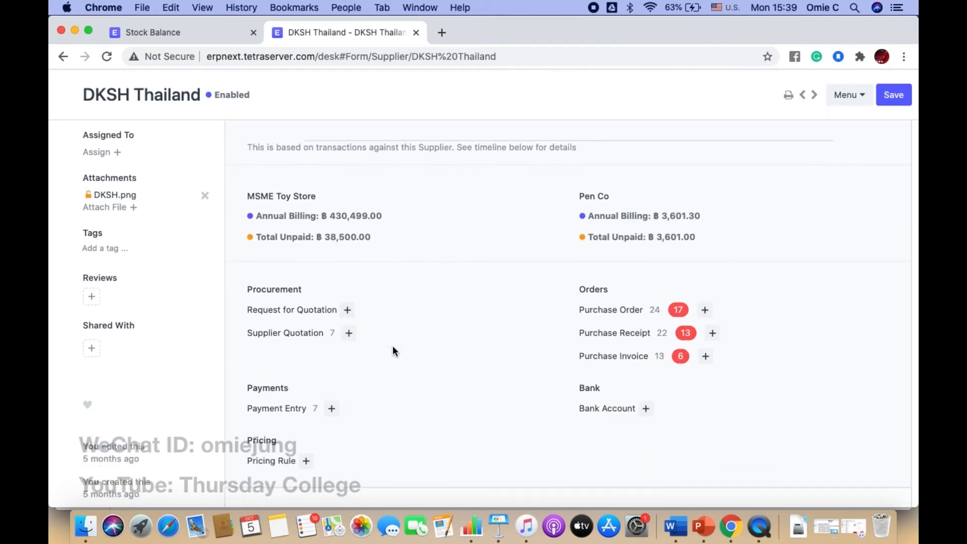
pyautogui.scroll(-2, 393, 348)
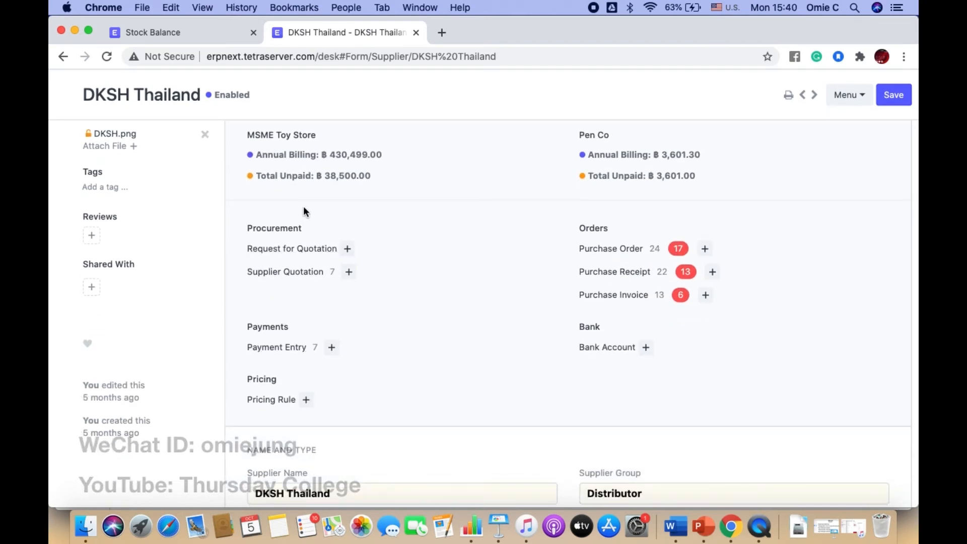
pyautogui.click(332, 348)
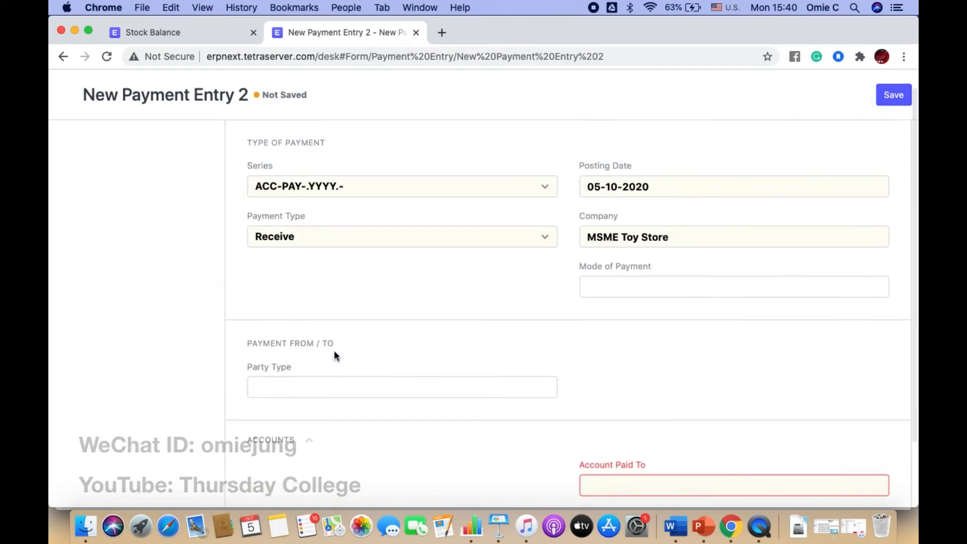
pyautogui.scroll(1, 361, 291)
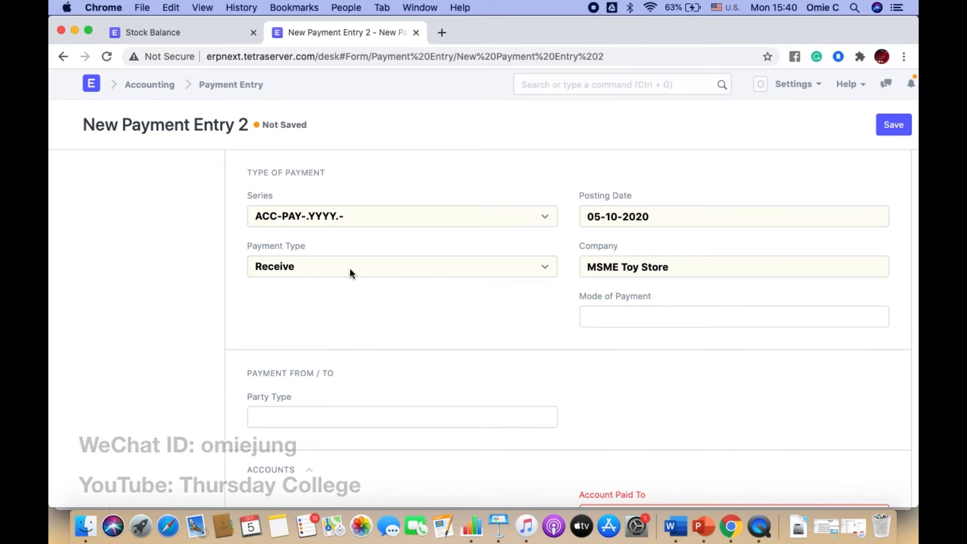
pyautogui.click(349, 267)
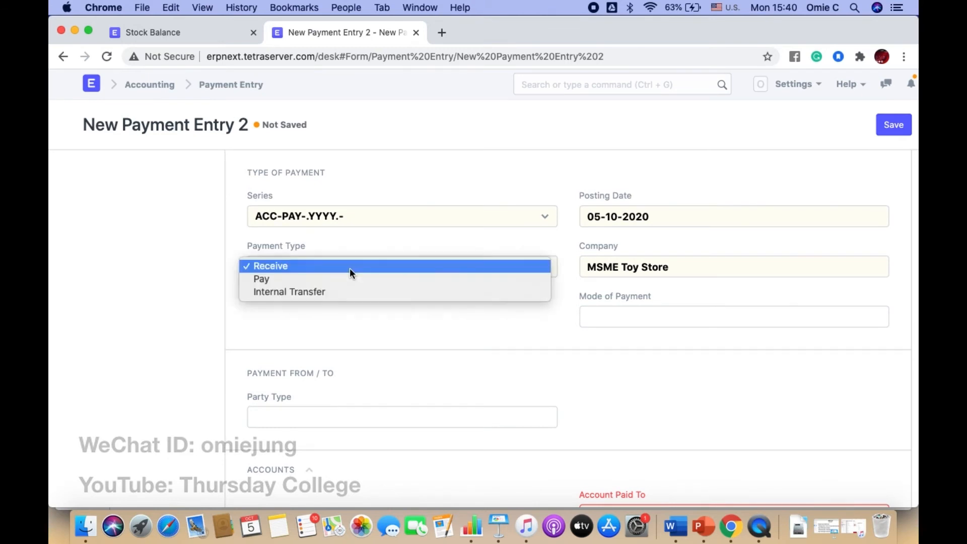
pyautogui.click(325, 277)
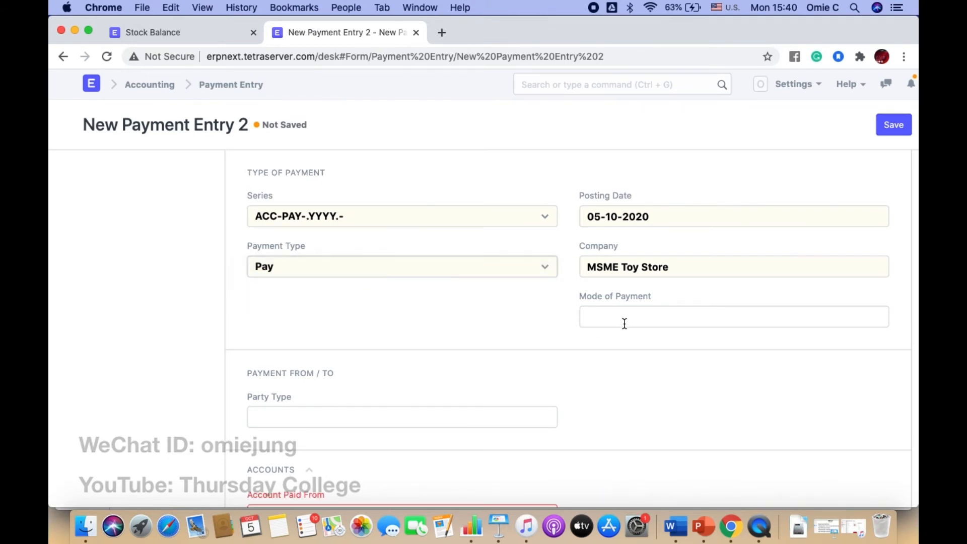
pyautogui.scroll(-3, 573, 327)
pyautogui.scroll(3, 572, 327)
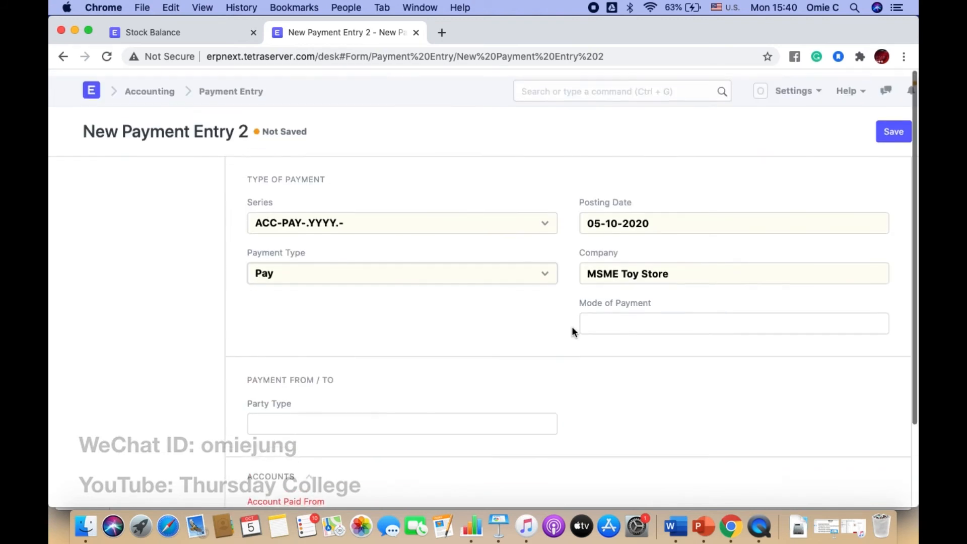
# - Reopen the DKSH Thailand supplier record and look over the payments and orders on its dashboard
pyautogui.click(601, 84)
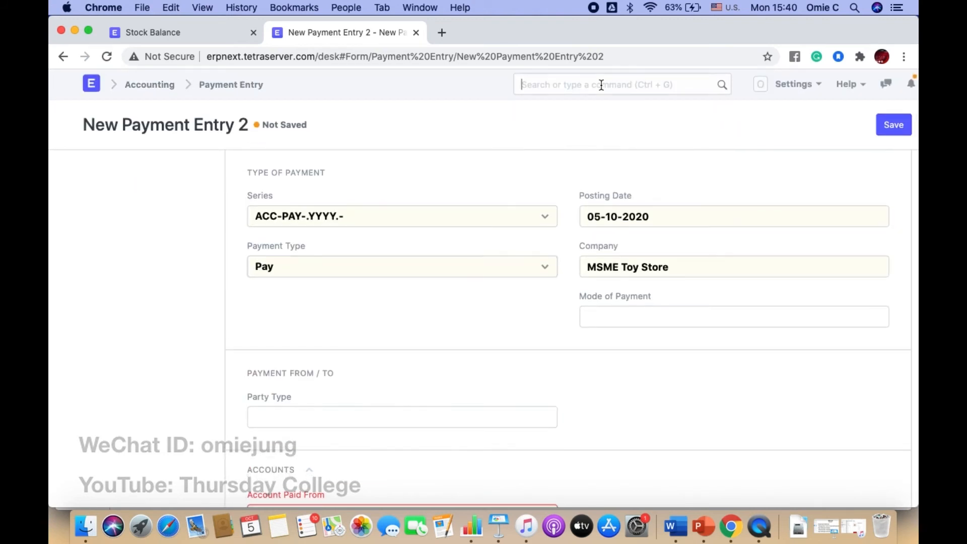
pyautogui.write('Su')
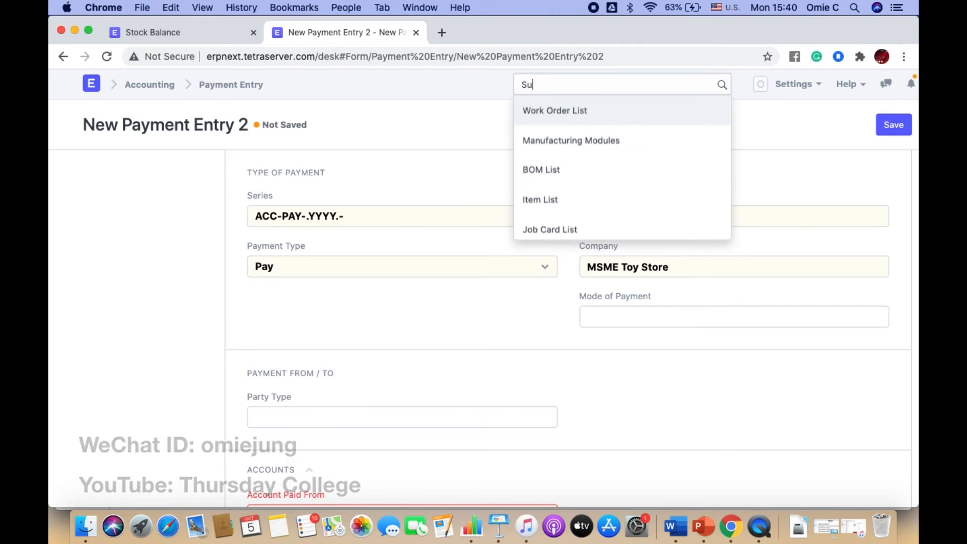
pyautogui.write('pplier')
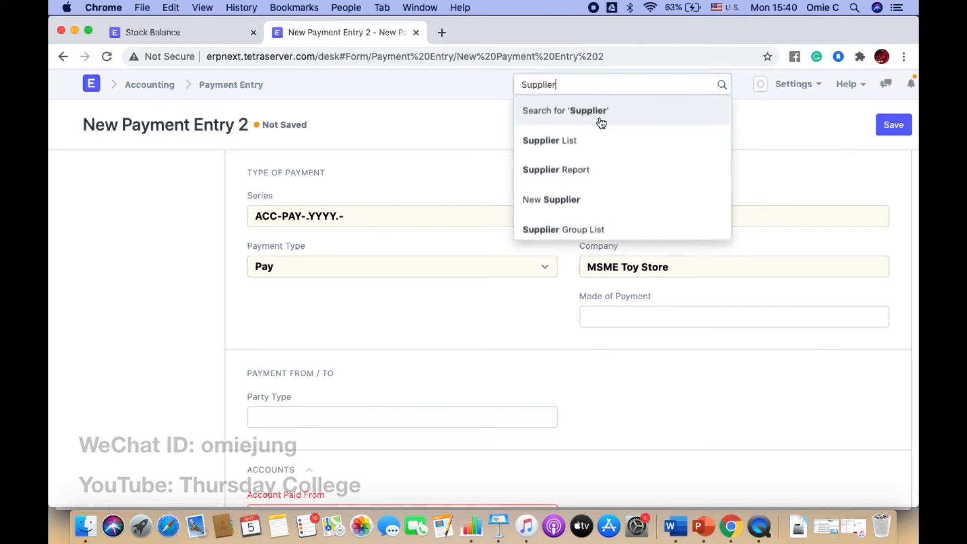
pyautogui.click(575, 146)
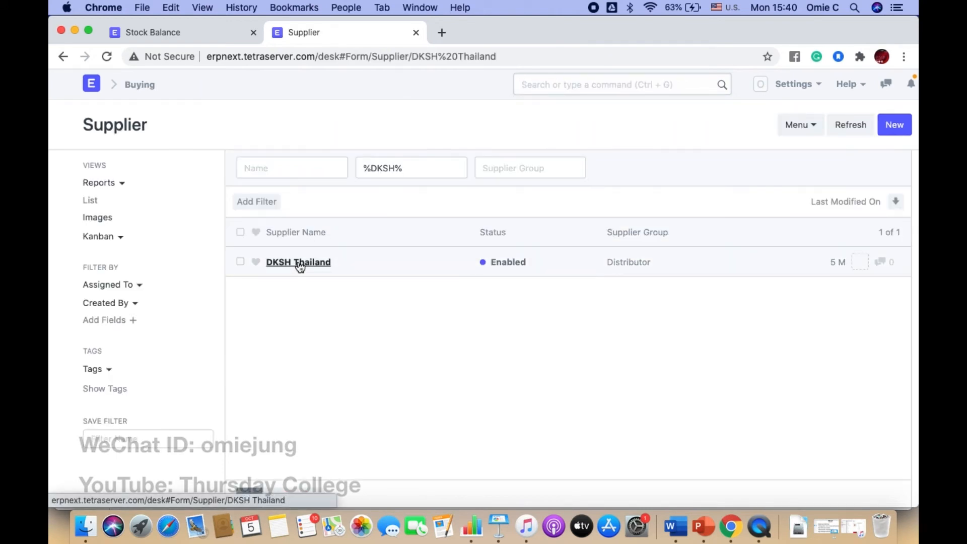
pyautogui.click(298, 262)
pyautogui.scroll(-2, 407, 360)
pyautogui.scroll(-2, 406, 360)
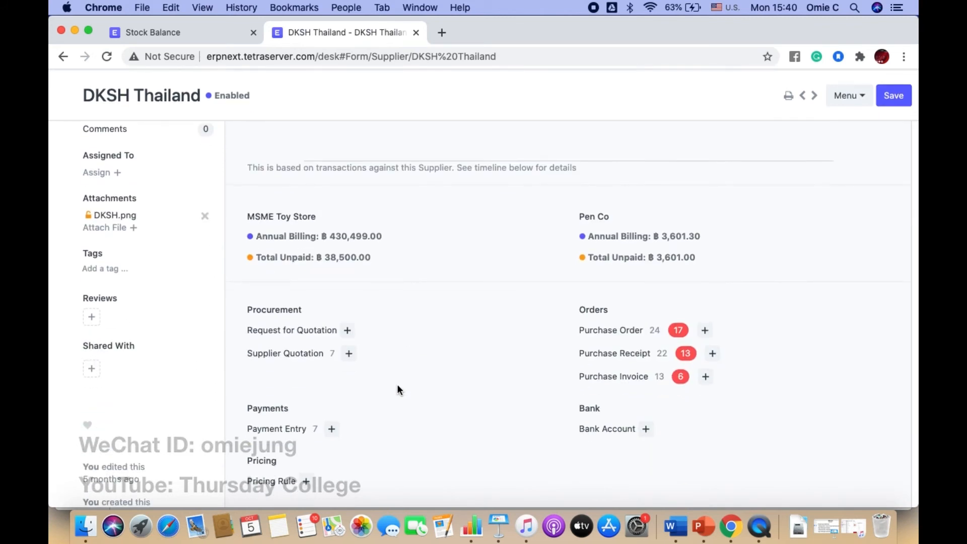
# - Start a new payment entry from the DKSH Thailand supplier dashboard, with payment type Pay and mode of payment Cheque
pyautogui.scroll(-2, 397, 388)
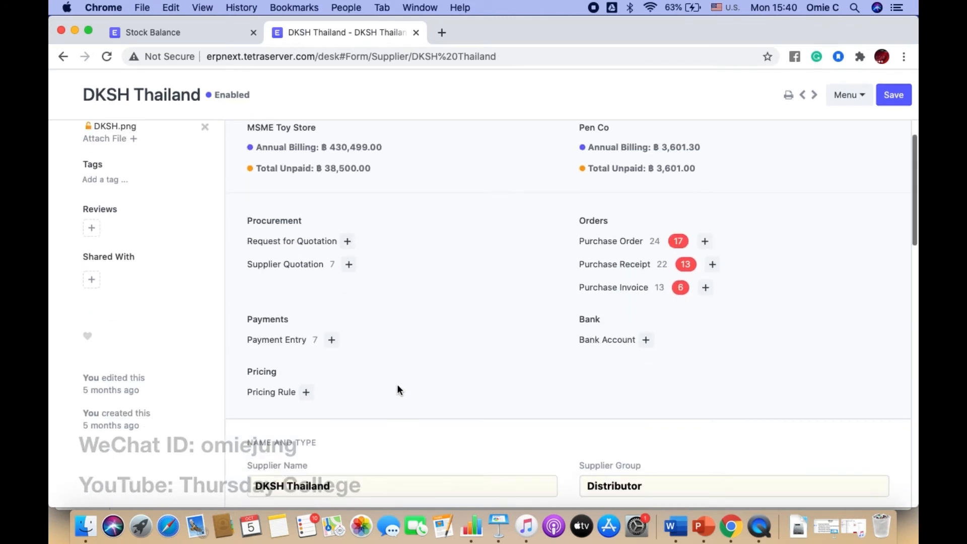
pyautogui.click(332, 341)
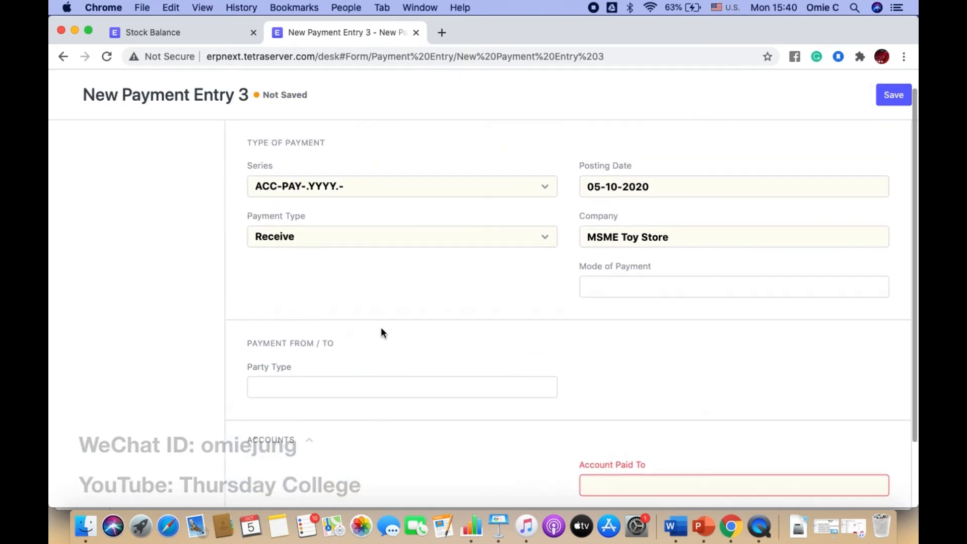
pyautogui.scroll(-2, 392, 322)
pyautogui.scroll(3, 393, 322)
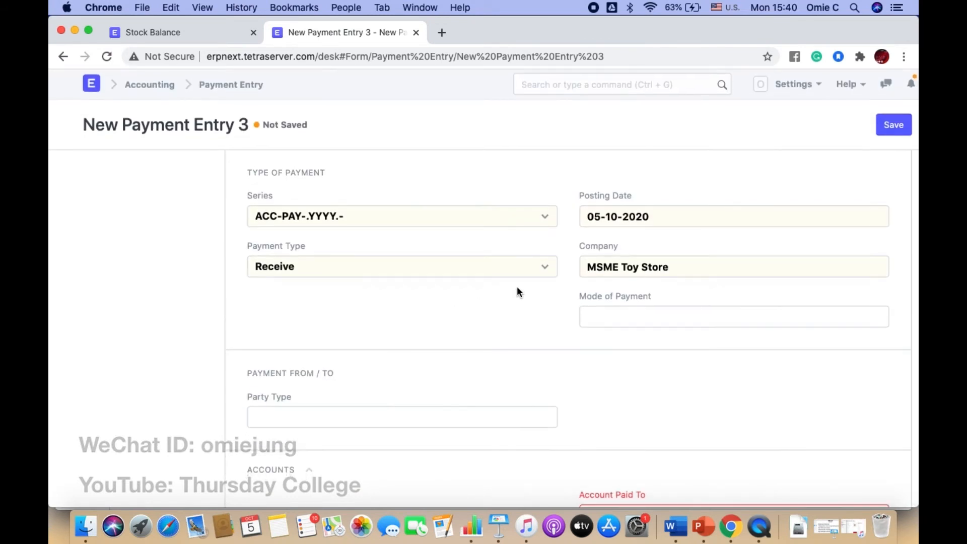
pyautogui.click(534, 273)
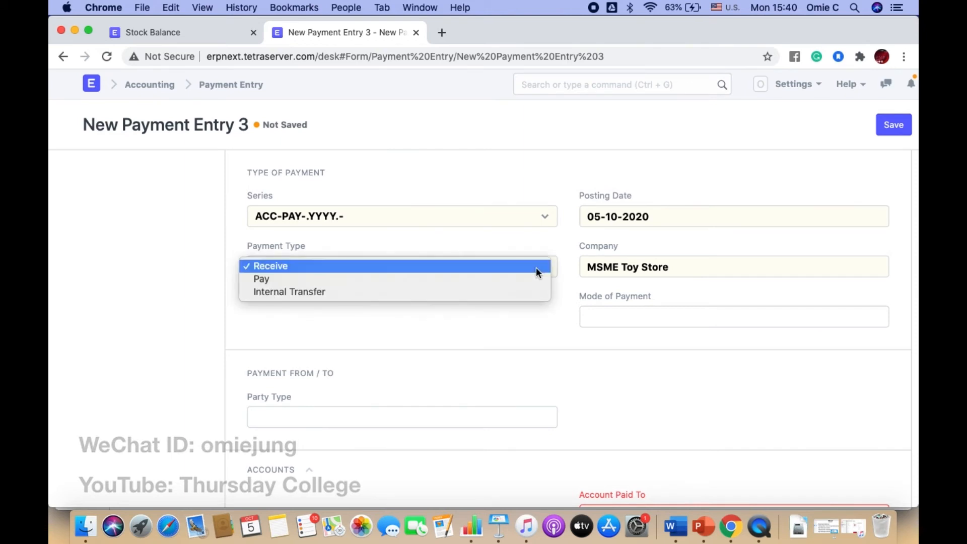
pyautogui.click(495, 279)
pyautogui.click(619, 315)
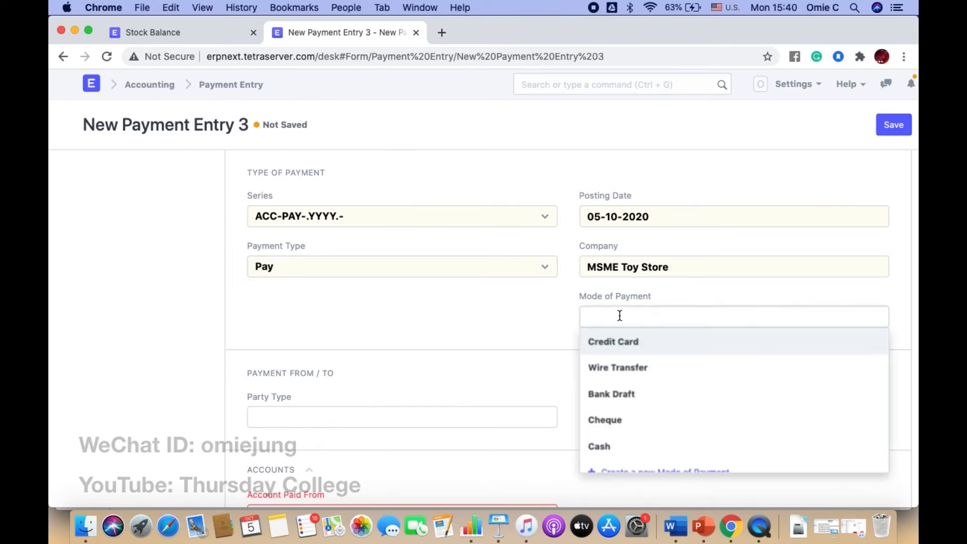
pyautogui.click(604, 421)
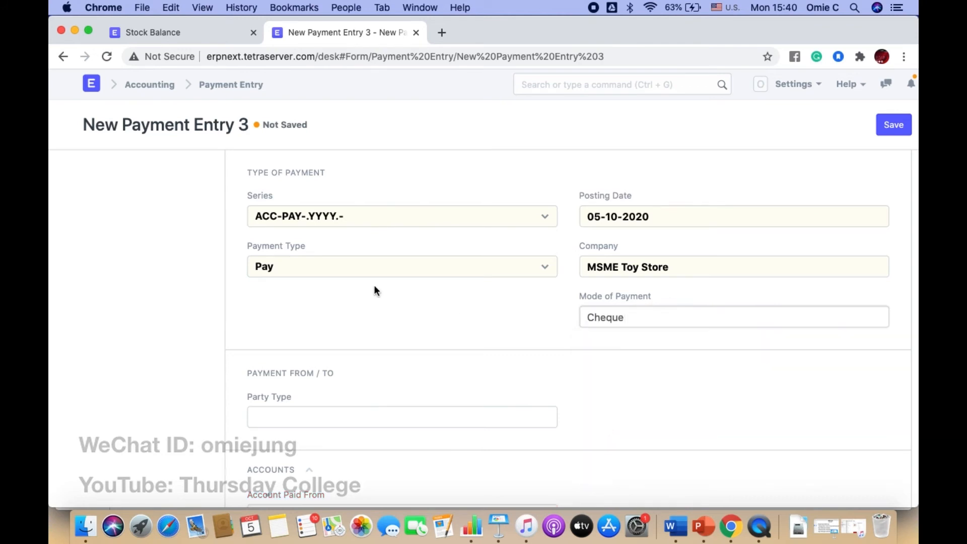
# - Set the payment entry's party type to Supplier and its party to DKSH Thailand
pyautogui.scroll(-3, 373, 290)
pyautogui.click(300, 335)
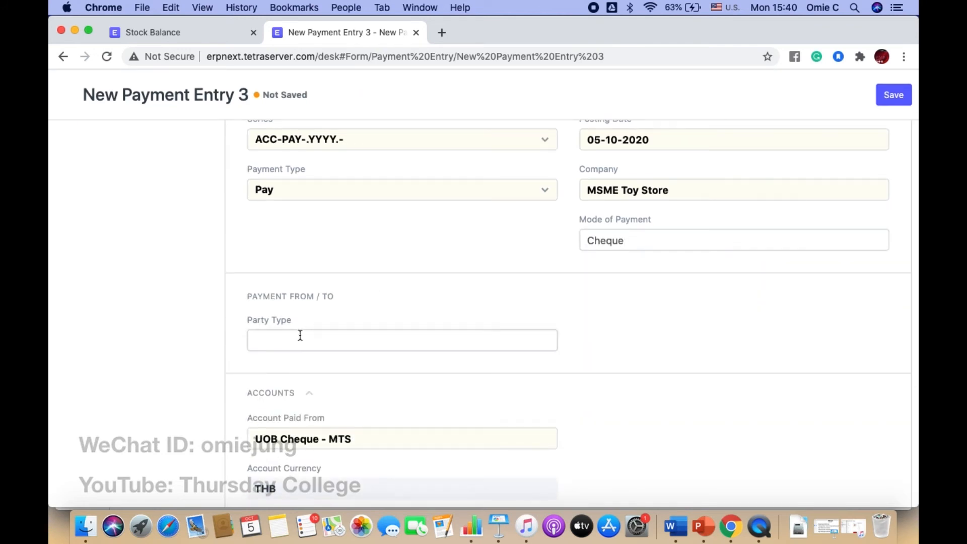
pyautogui.click(280, 404)
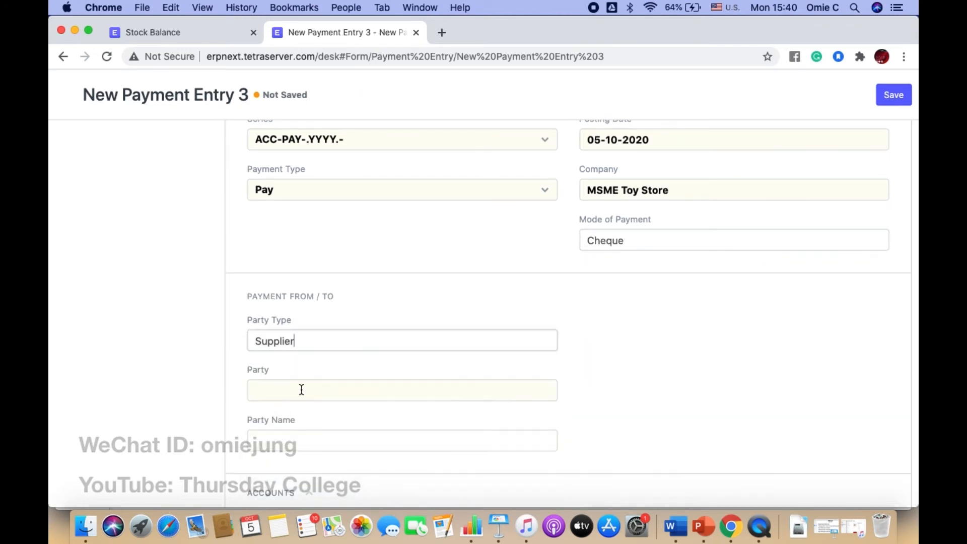
pyautogui.scroll(-3, 356, 373)
pyautogui.click(289, 319)
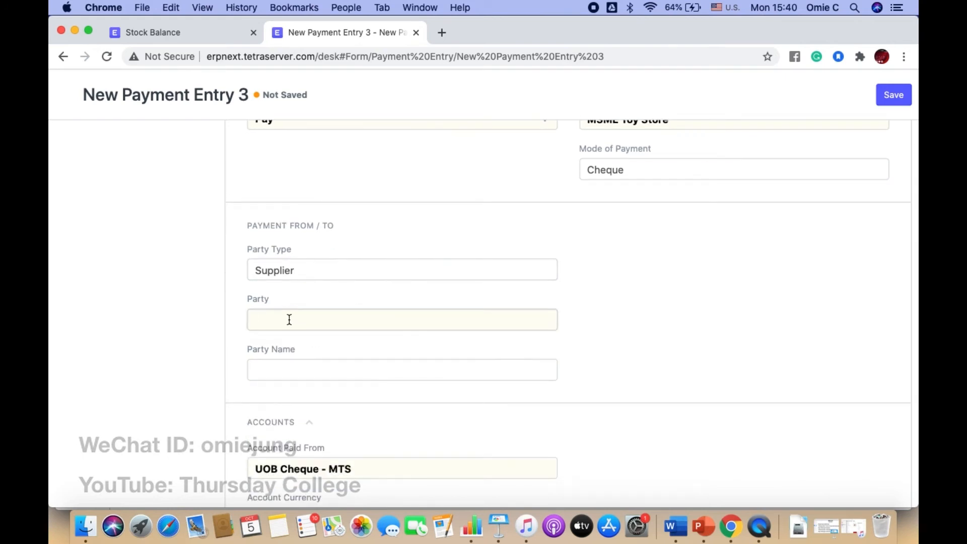
pyautogui.click(280, 349)
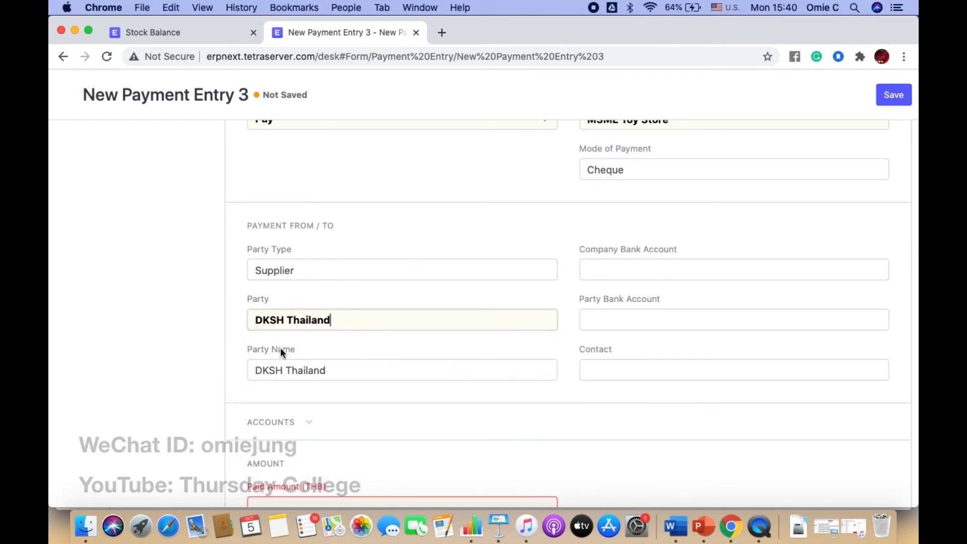
# - Expand the Accounts section of the payment entry and examine the party and account balances
pyautogui.scroll(-5, 255, 354)
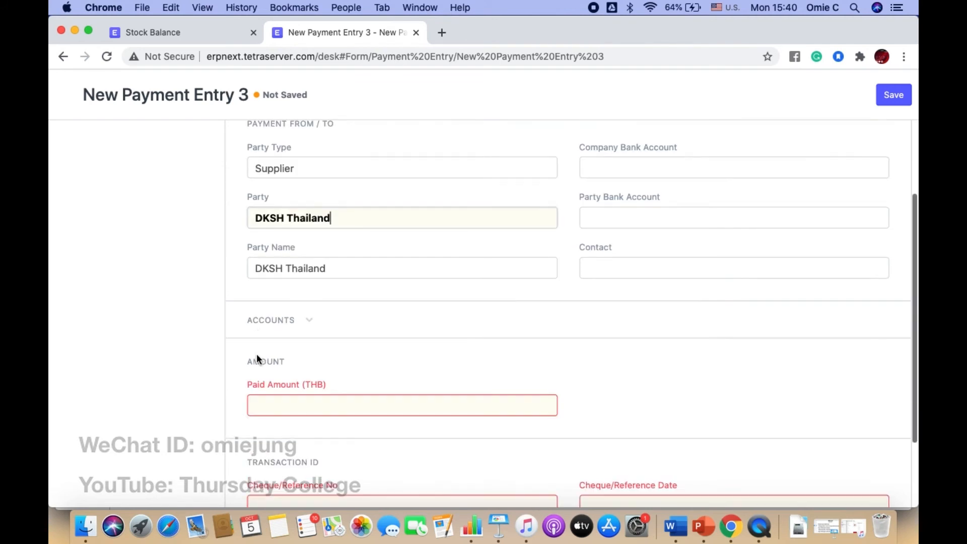
pyautogui.scroll(-2, 255, 357)
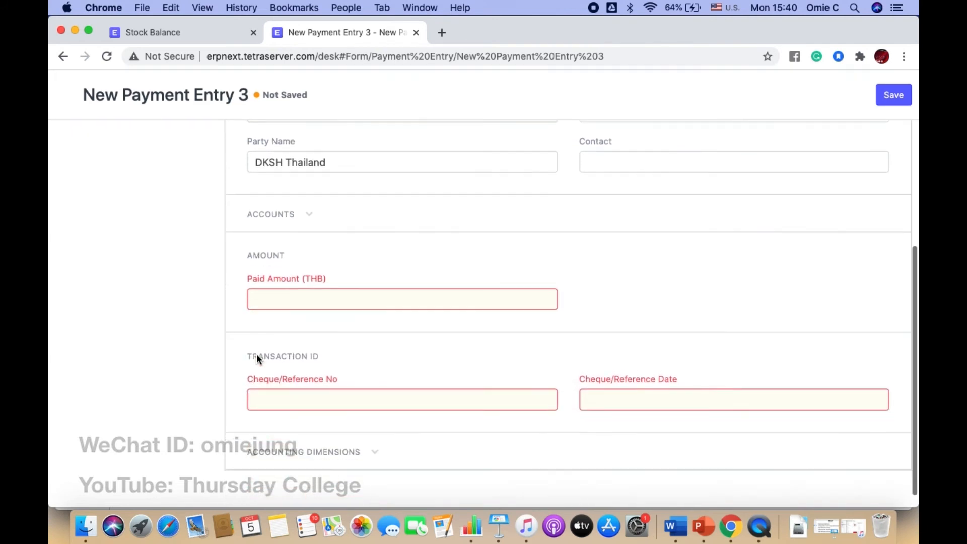
pyautogui.click(290, 303)
pyautogui.scroll(3, 291, 305)
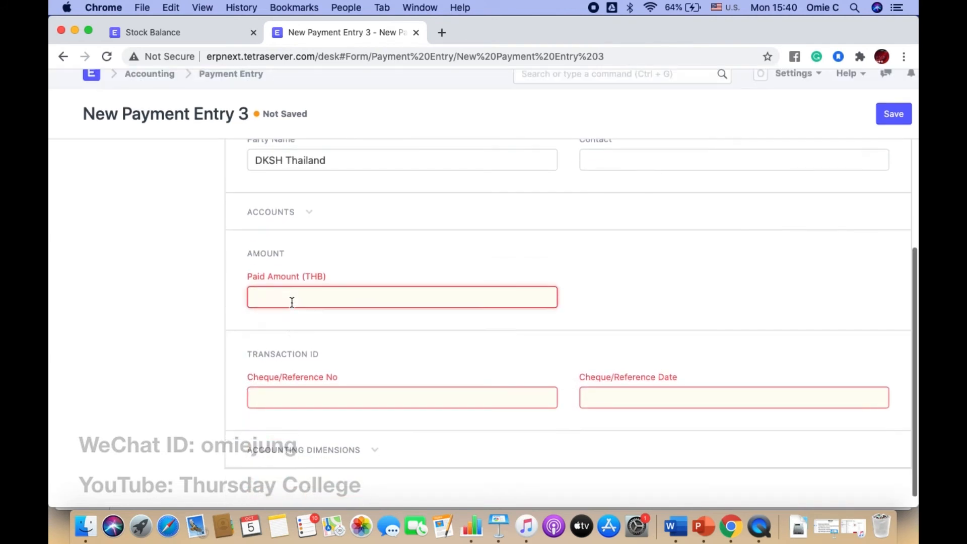
pyautogui.click(293, 308)
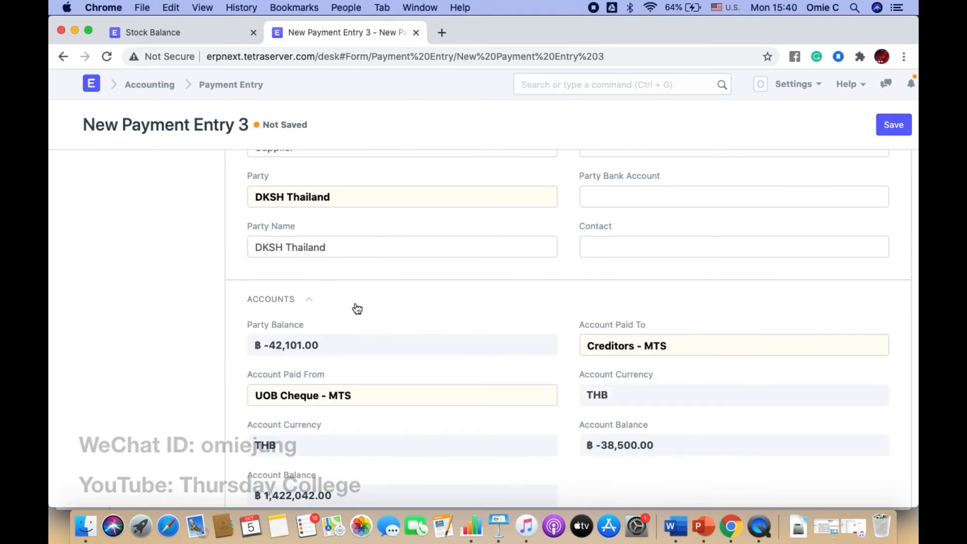
pyautogui.scroll(-3, 357, 308)
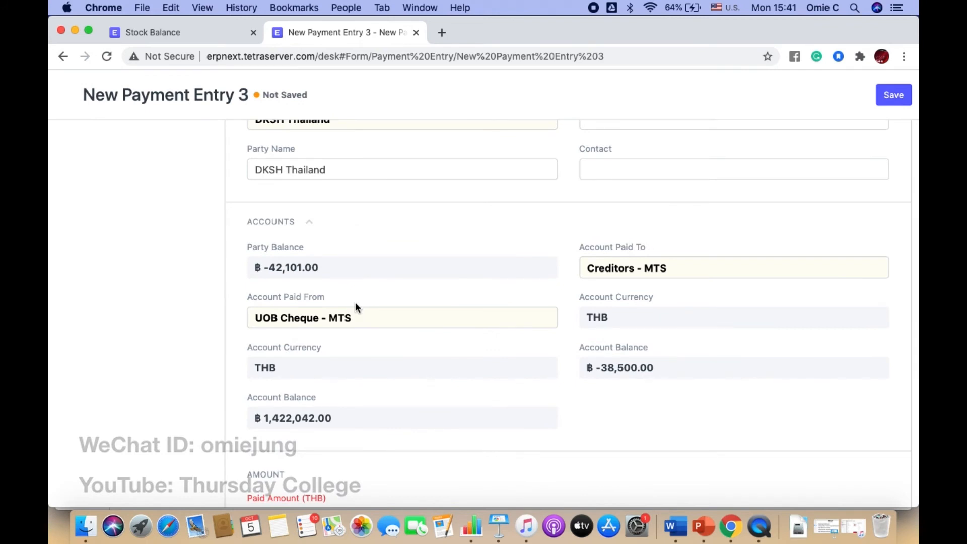
pyautogui.scroll(10, 355, 307)
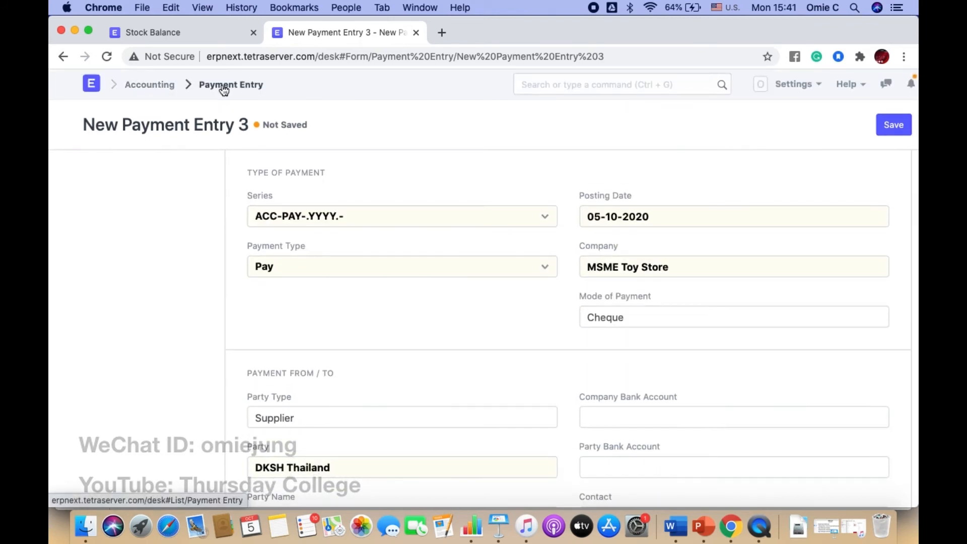
# - Search for the Purchase Order list, open the newest completed DKSH Thailand order, and review its items and linked documents
pyautogui.click(165, 86)
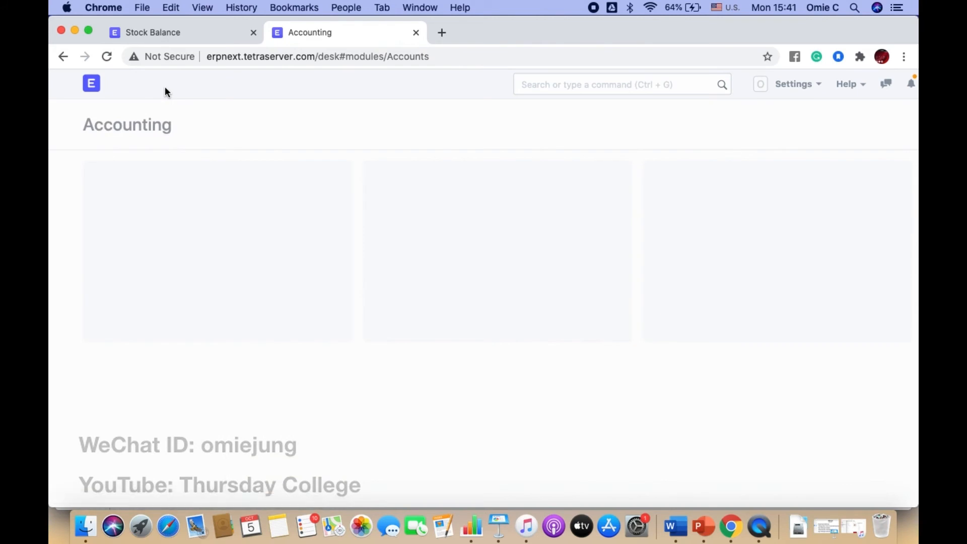
pyautogui.click(589, 86)
pyautogui.write('Purchas')
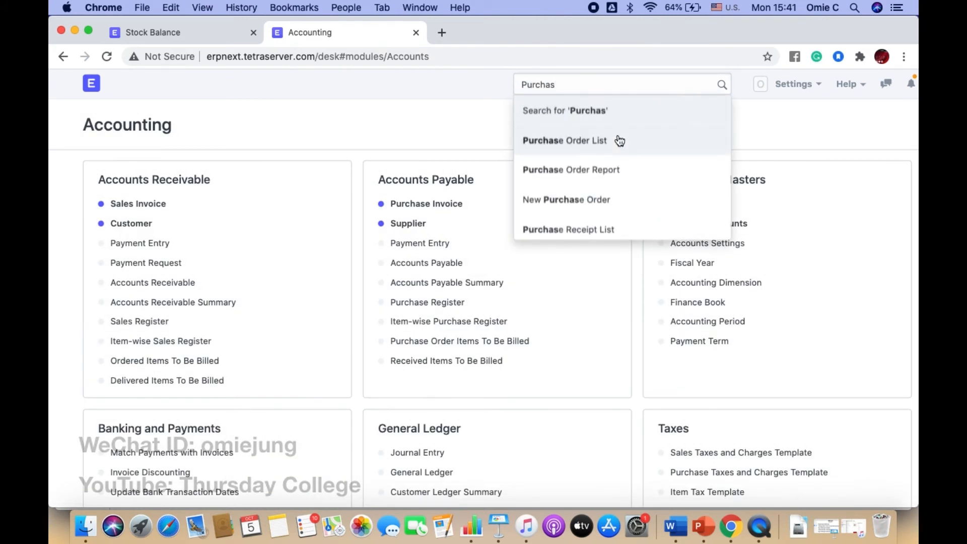
pyautogui.click(615, 139)
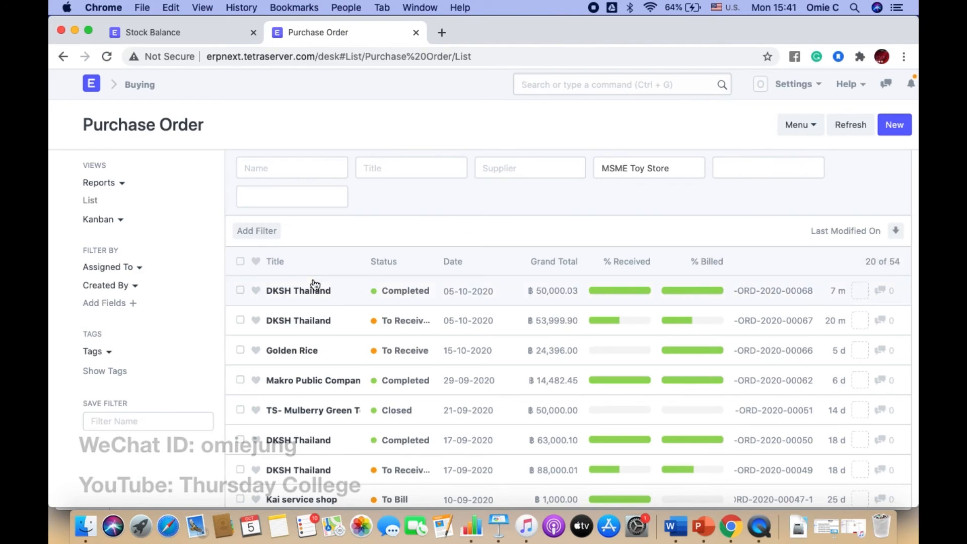
pyautogui.click(310, 292)
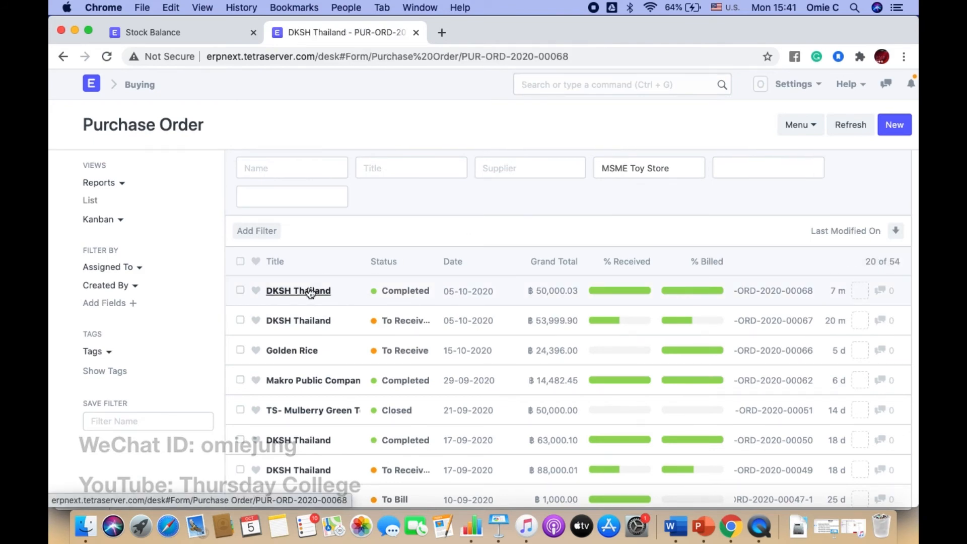
pyautogui.scroll(-5, 396, 285)
pyautogui.scroll(-6, 397, 284)
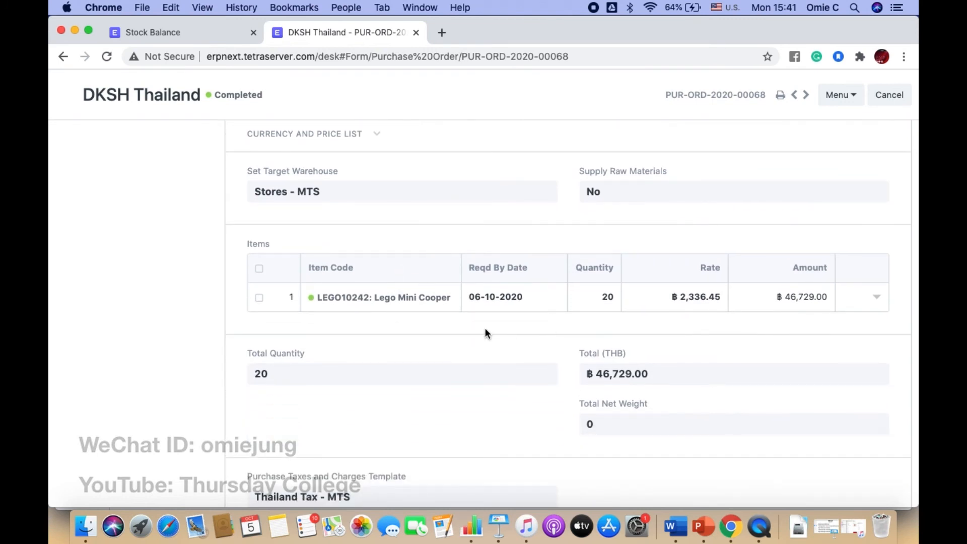
pyautogui.scroll(10, 486, 329)
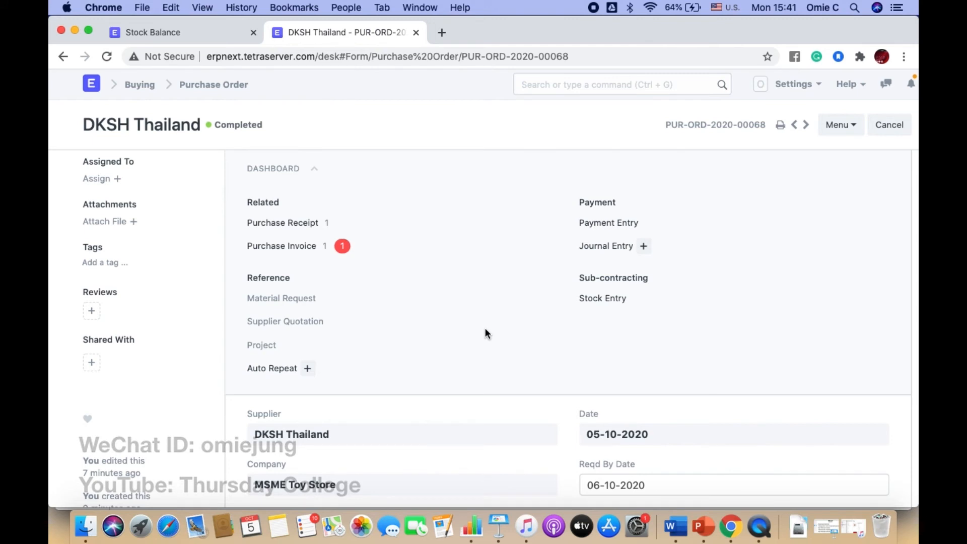
pyautogui.click(851, 127)
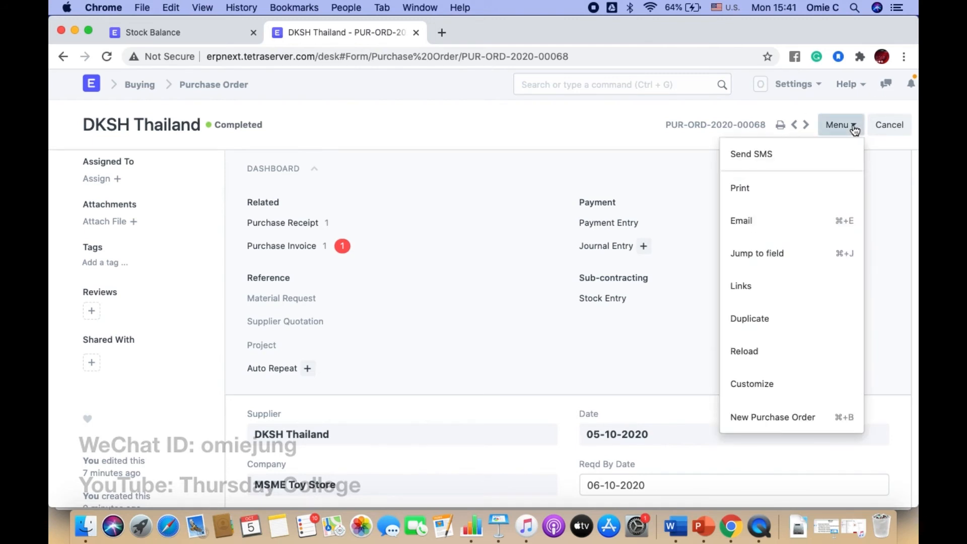
pyautogui.click(407, 224)
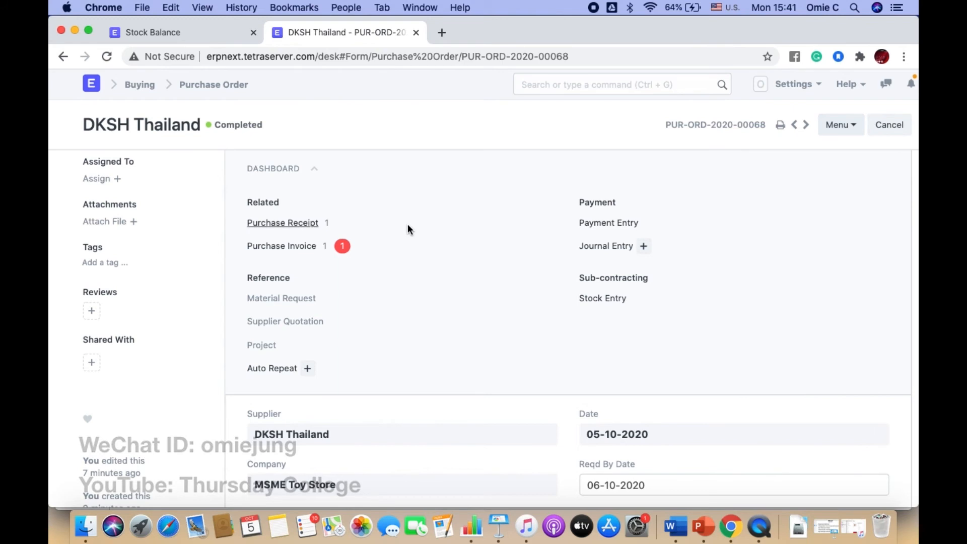
# - Open the unpaid purchase invoice linked to the order and check its Lego Mini Cooper item line
pyautogui.click(302, 247)
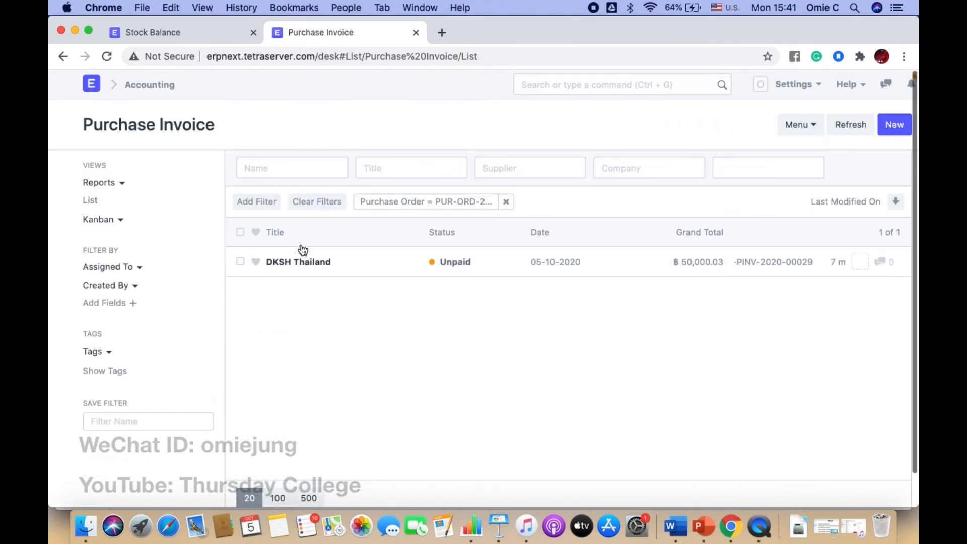
pyautogui.click(317, 270)
pyautogui.scroll(-10, 427, 355)
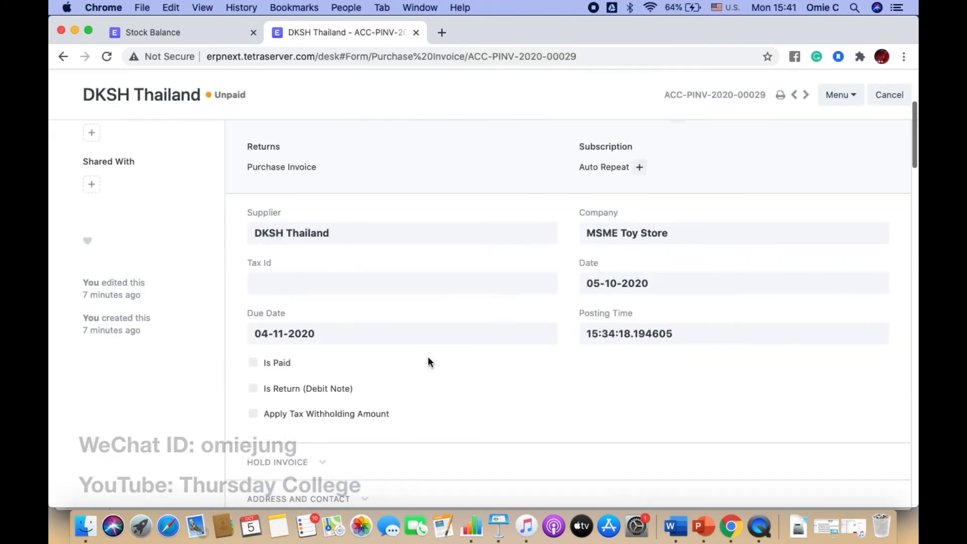
pyautogui.scroll(-3, 427, 362)
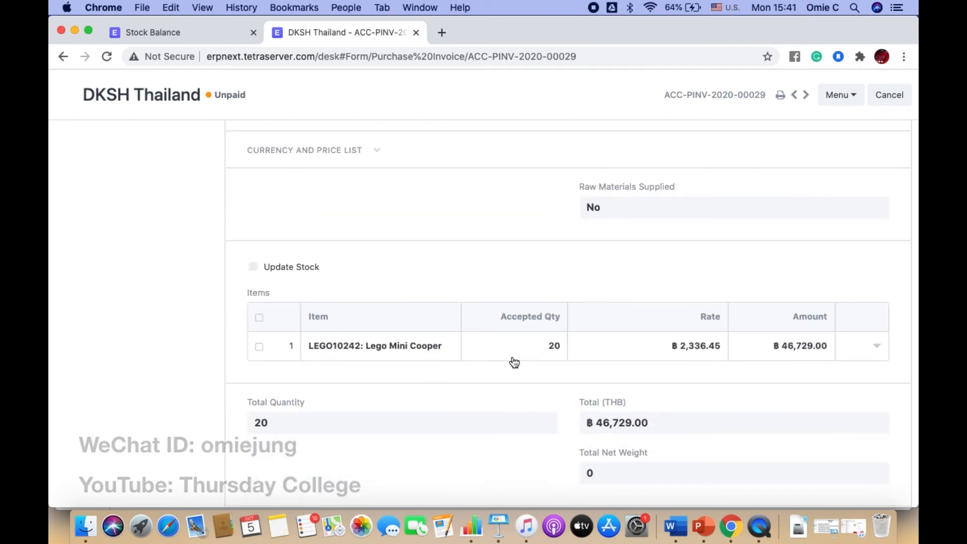
pyautogui.scroll(15, 513, 361)
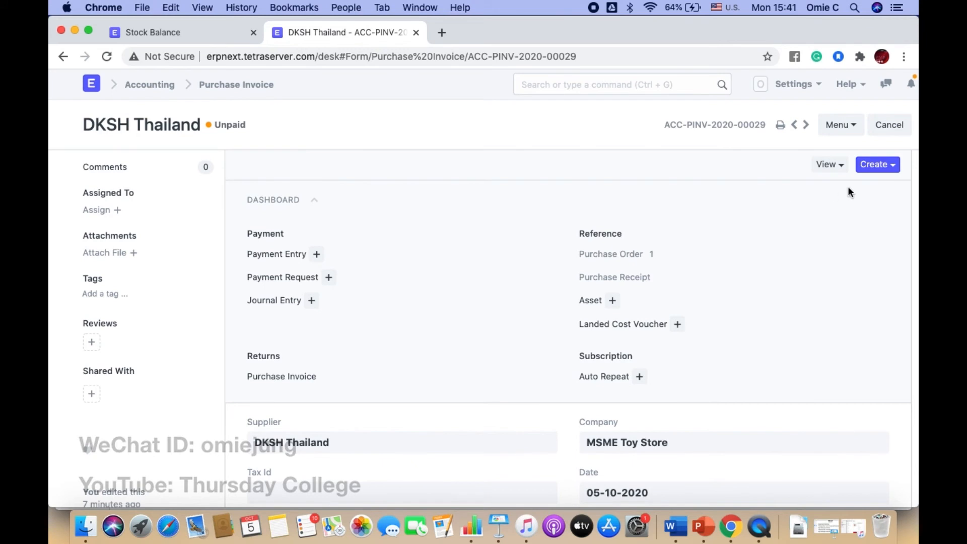
# - Create a payment entry from the unpaid purchase invoice and review its paid amount and payment references
pyautogui.click(874, 164)
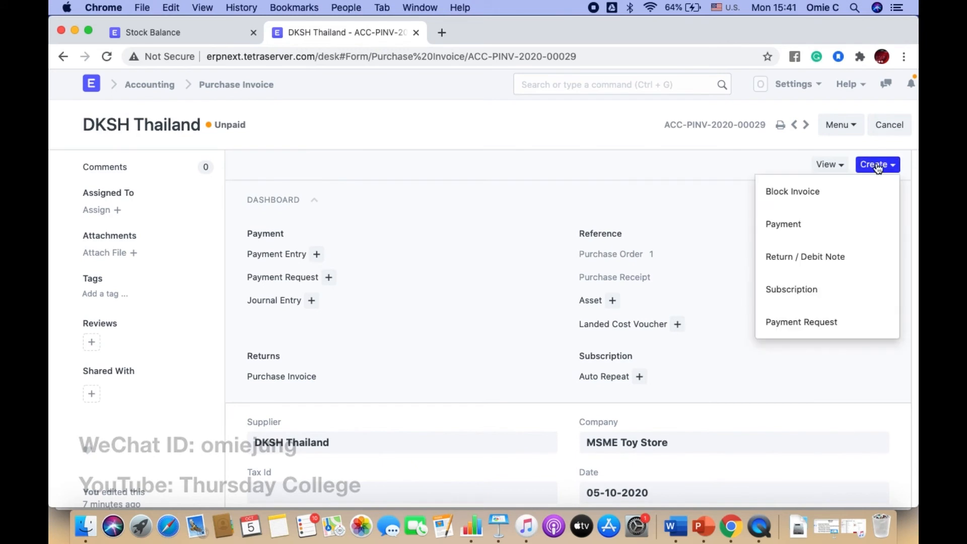
pyautogui.click(789, 230)
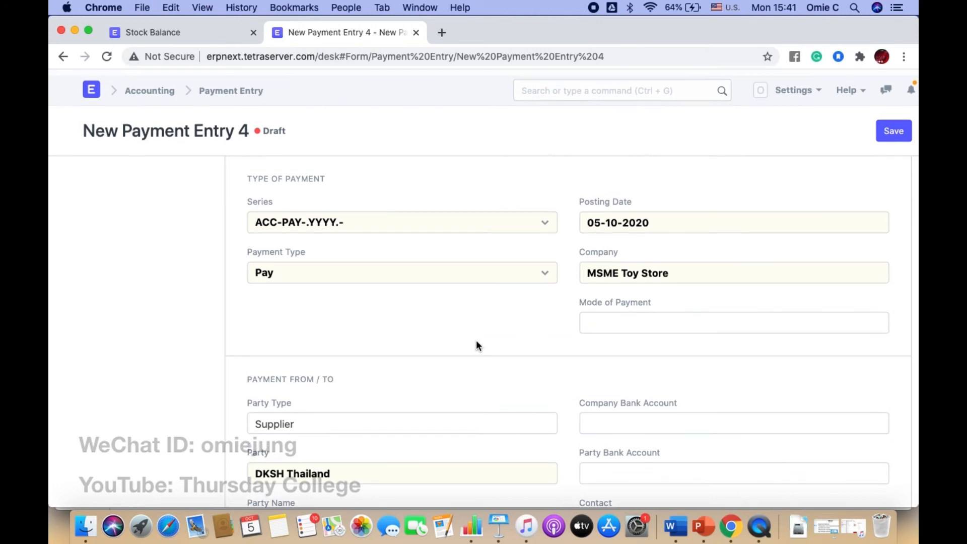
pyautogui.scroll(-6, 476, 345)
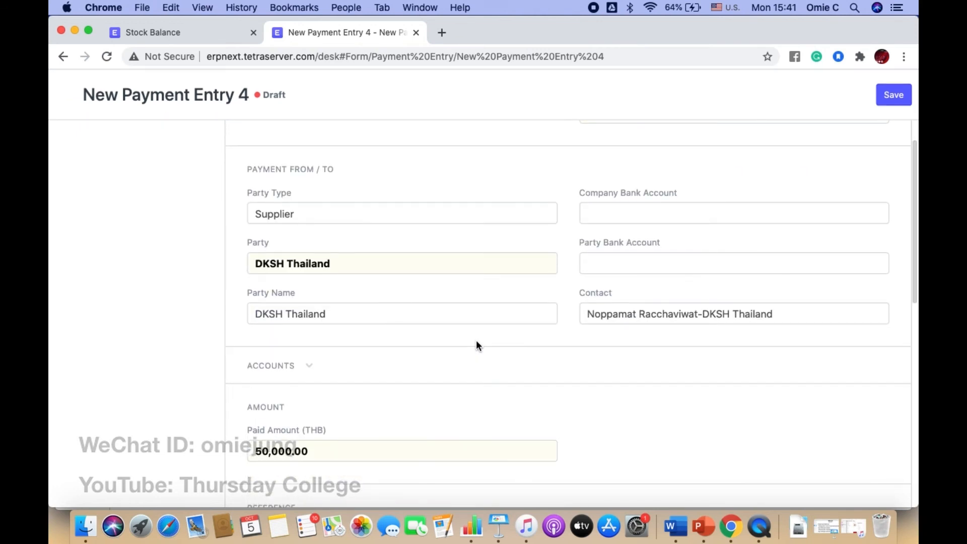
pyautogui.scroll(-3, 477, 345)
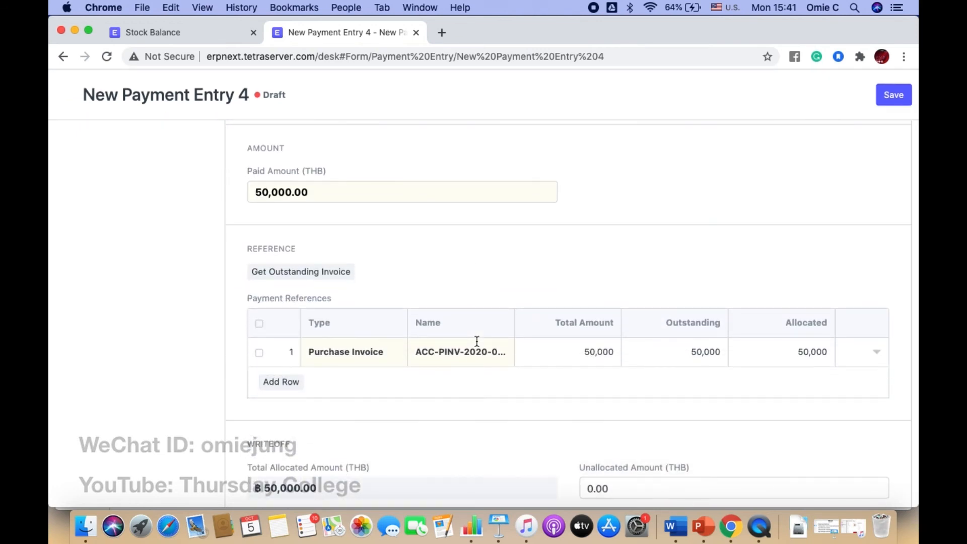
# - Fetch outstanding invoices posted from 05-09-2020 to 05-10-2020 into the payment references, keeping payment amount allocation enabled
pyautogui.click(304, 273)
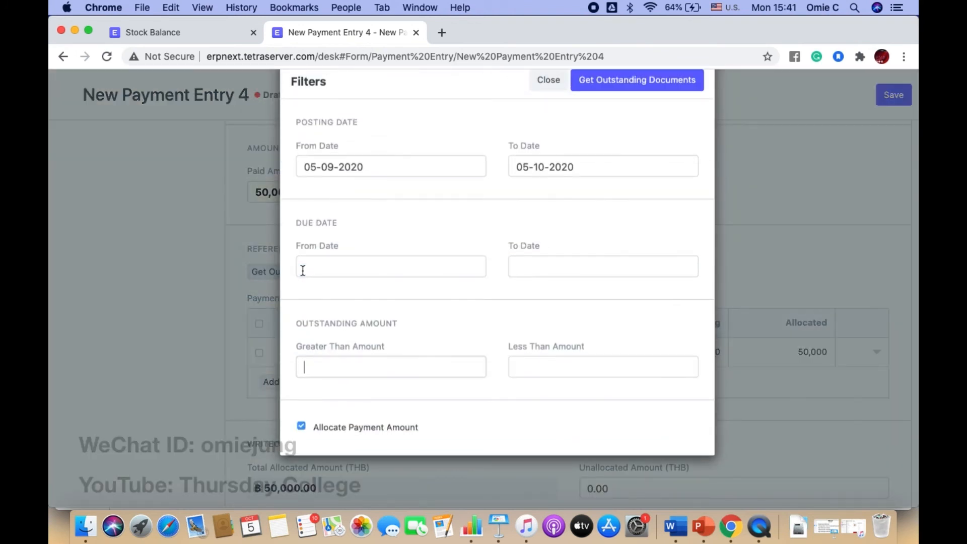
pyautogui.scroll(-1, 441, 304)
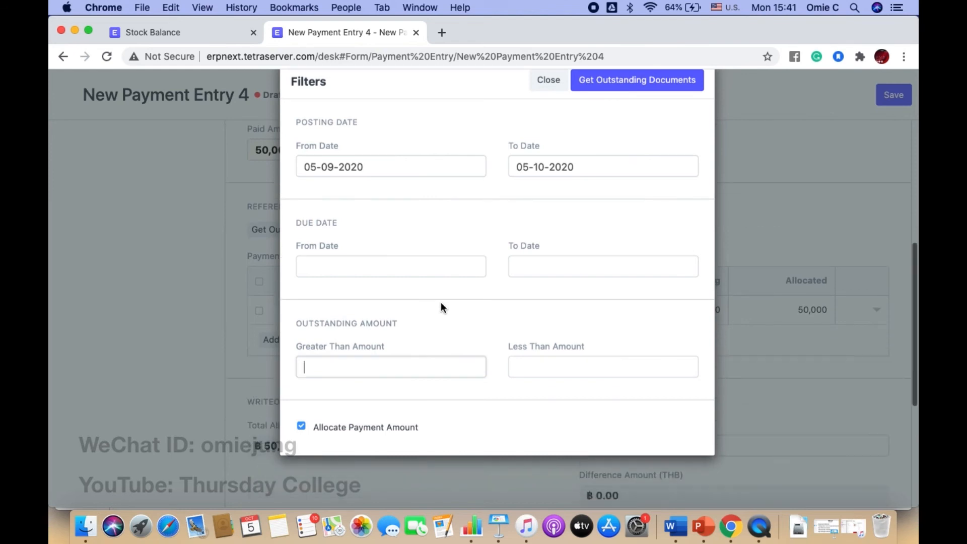
pyautogui.click(611, 84)
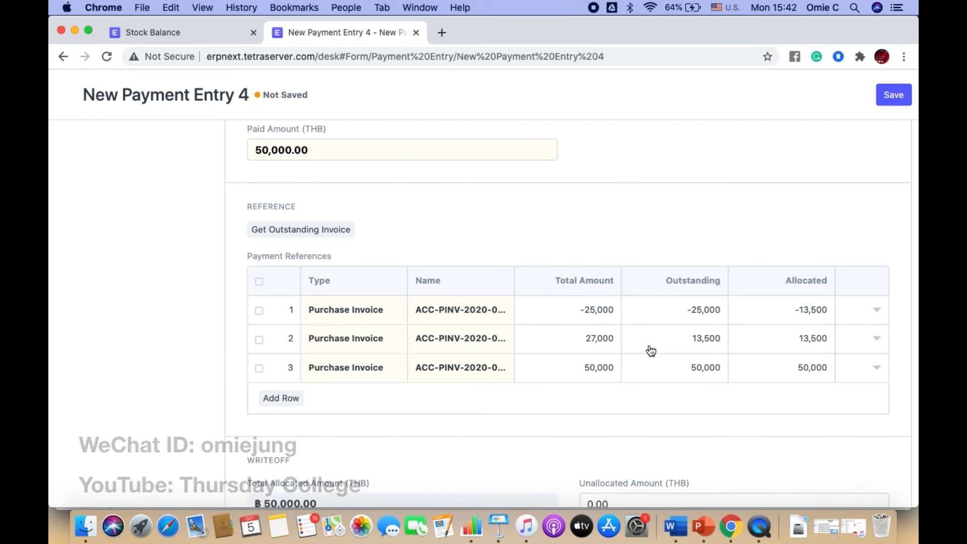
# - Review the paid amount, the outstanding and allocated amounts of the three referenced invoices, and the write-off totals
pyautogui.scroll(-2, 651, 351)
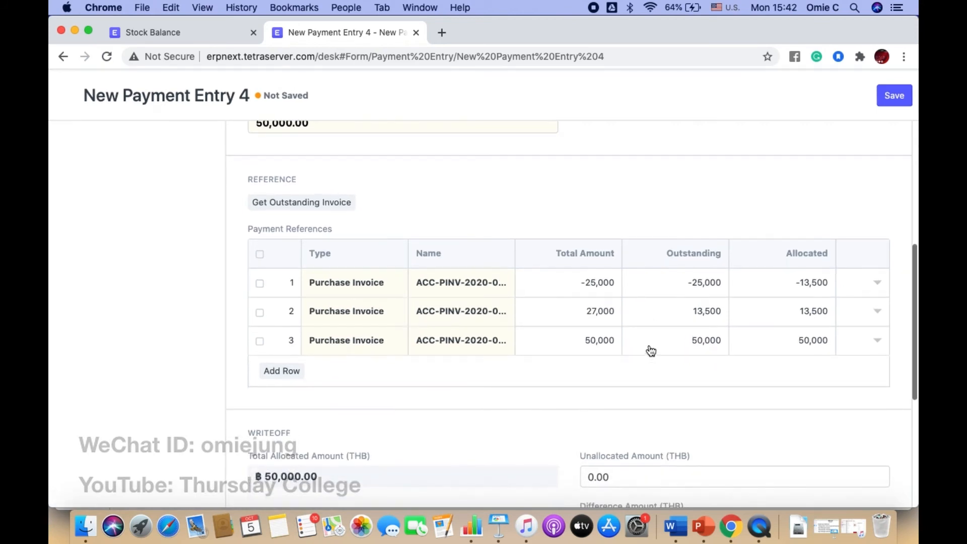
pyautogui.scroll(-3, 554, 338)
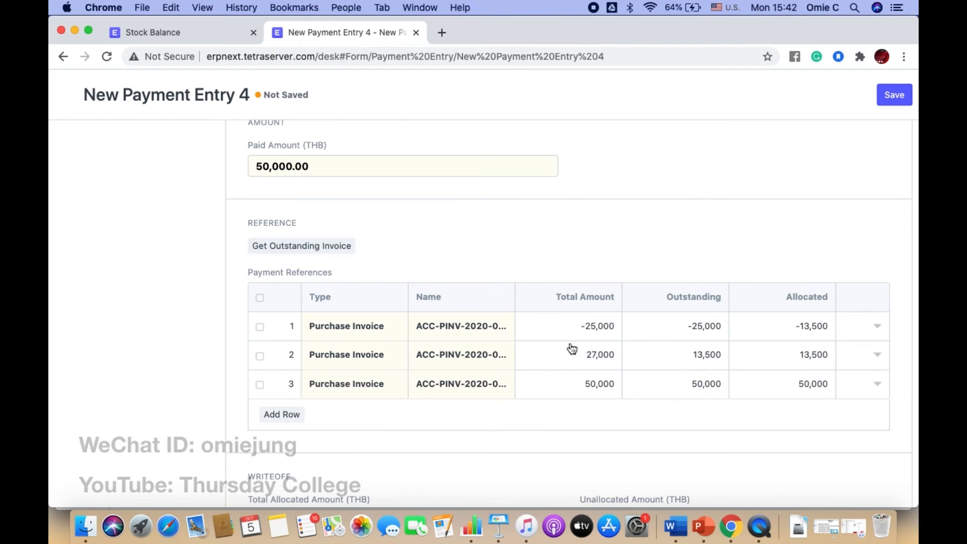
pyautogui.scroll(-2, 569, 363)
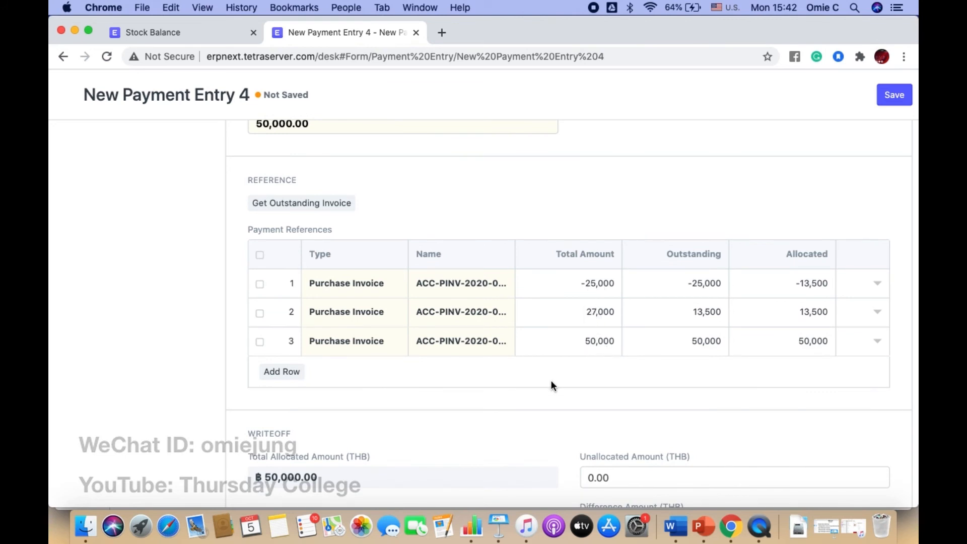
pyautogui.scroll(-3, 551, 385)
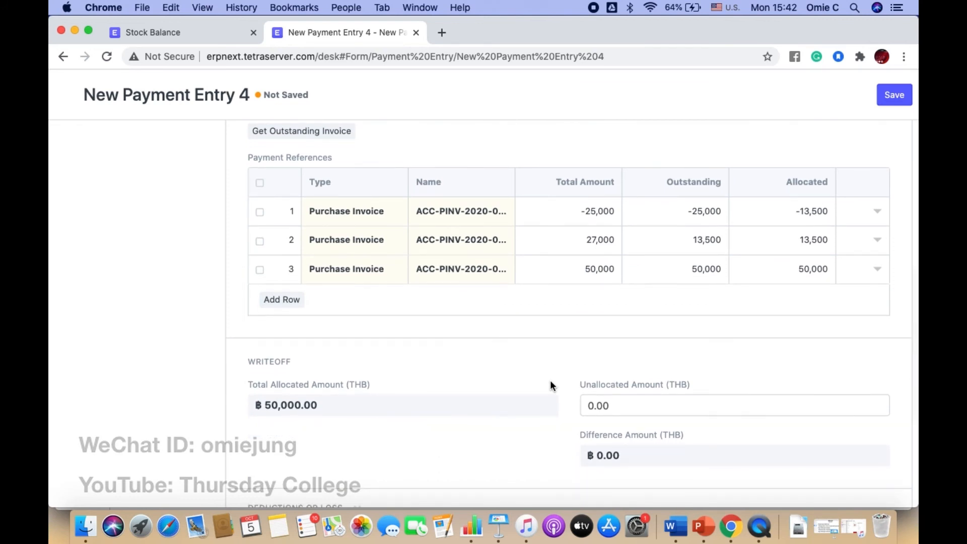
pyautogui.scroll(1, 551, 382)
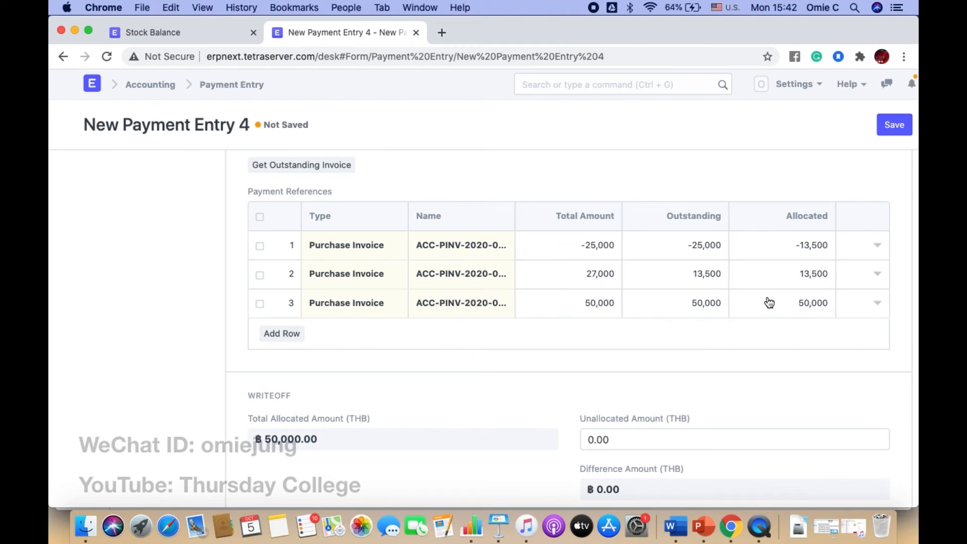
pyautogui.scroll(4, 531, 303)
pyautogui.scroll(-3, 529, 301)
pyautogui.scroll(-1, 529, 298)
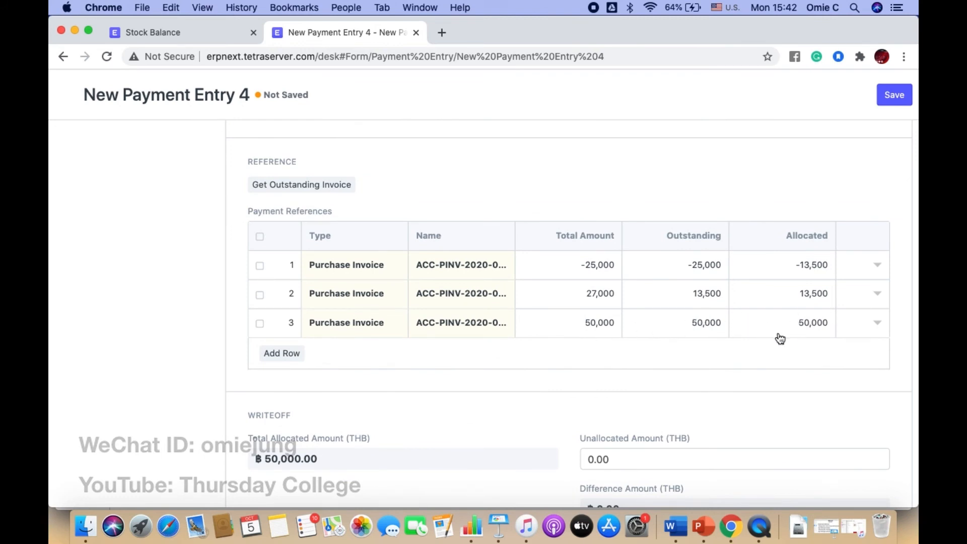
pyautogui.scroll(3, 423, 226)
pyautogui.scroll(1, 423, 220)
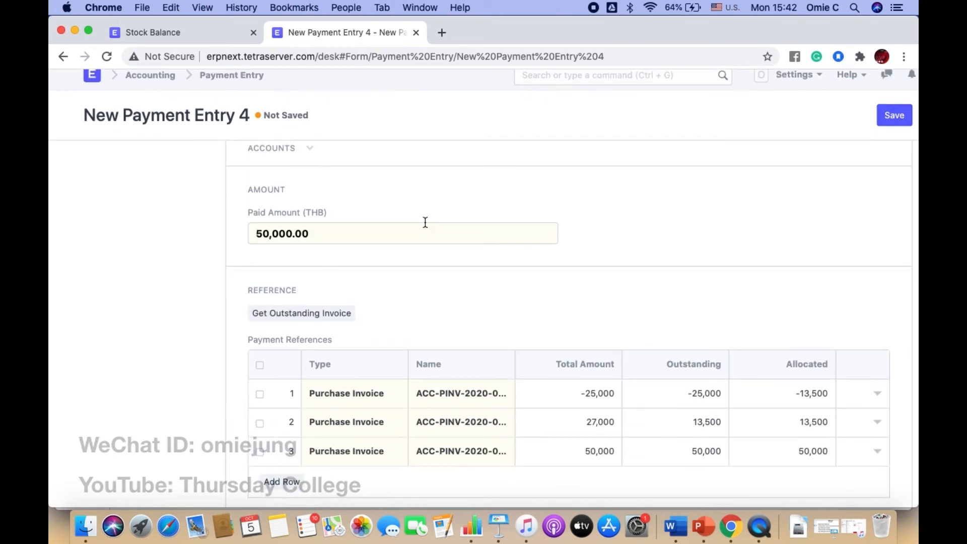
pyautogui.scroll(-1, 425, 222)
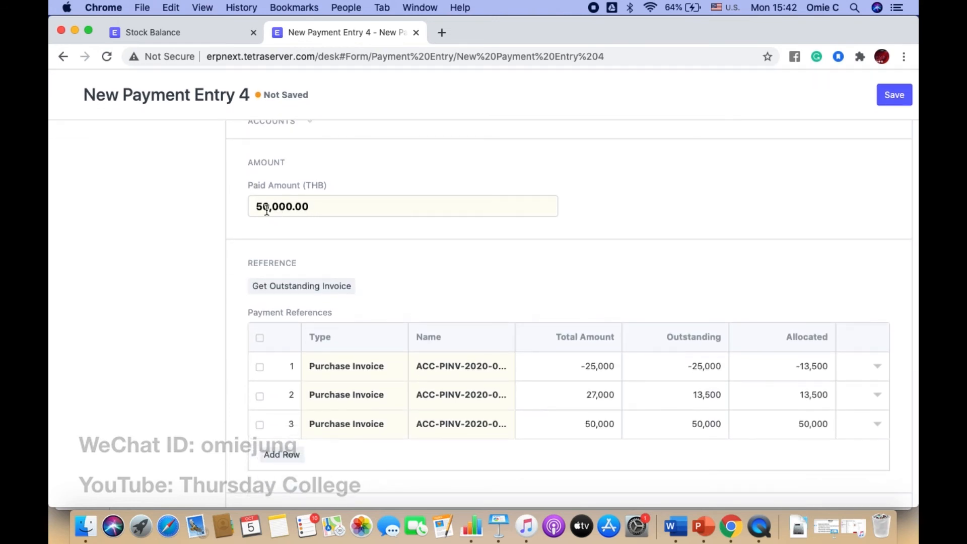
pyautogui.scroll(-3, 487, 262)
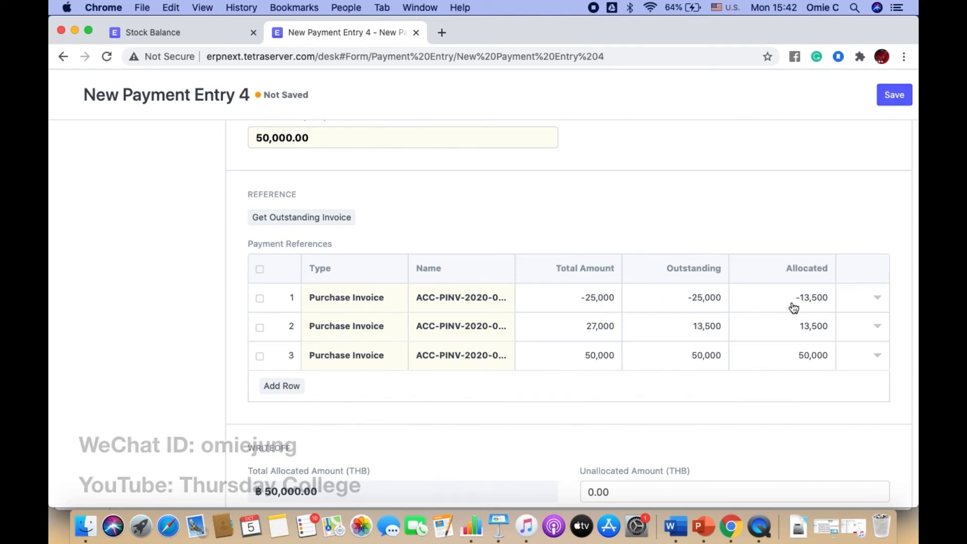
pyautogui.moveTo(321, 134); pyautogui.dragTo(197, 130)
pyautogui.scroll(2, 388, 210)
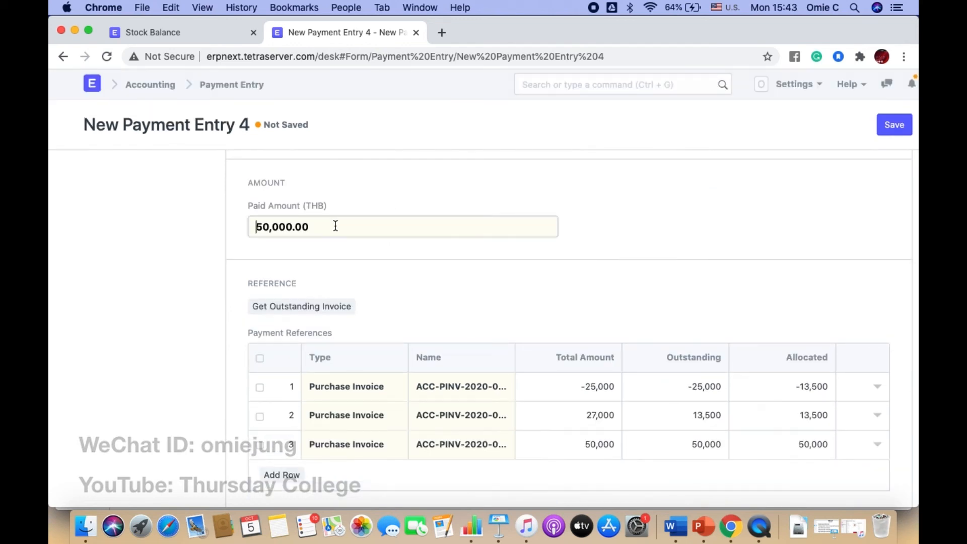
pyautogui.scroll(-7, 334, 225)
pyautogui.scroll(6, 336, 227)
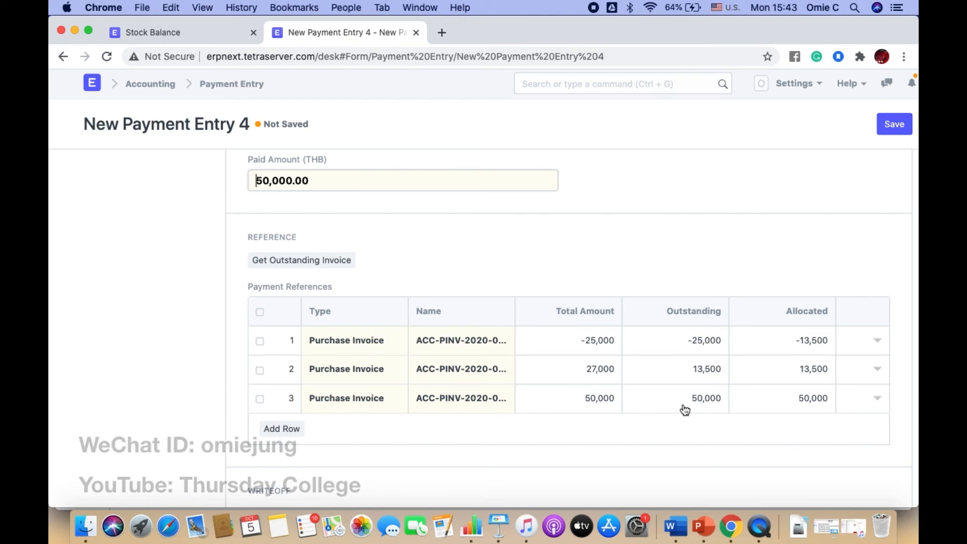
pyautogui.moveTo(325, 180); pyautogui.dragTo(212, 178)
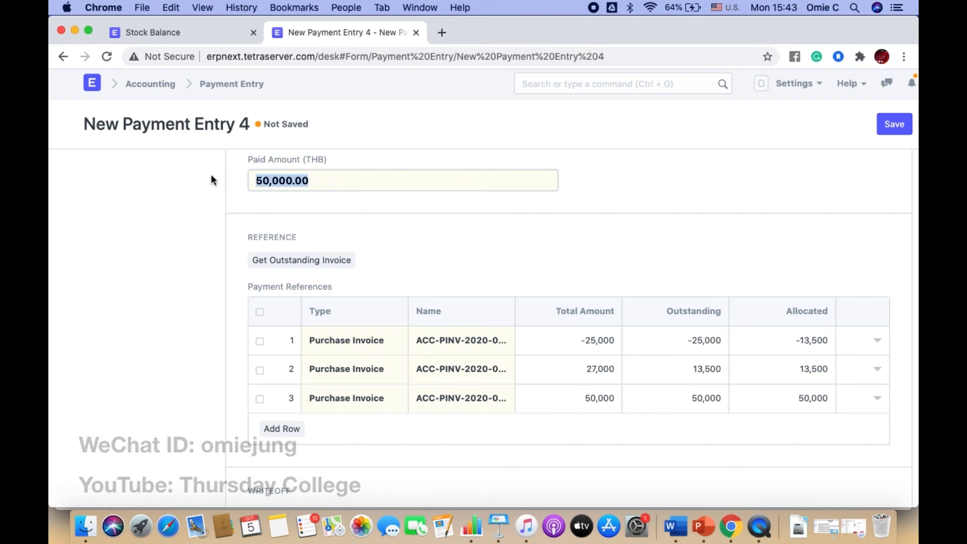
pyautogui.write('3')
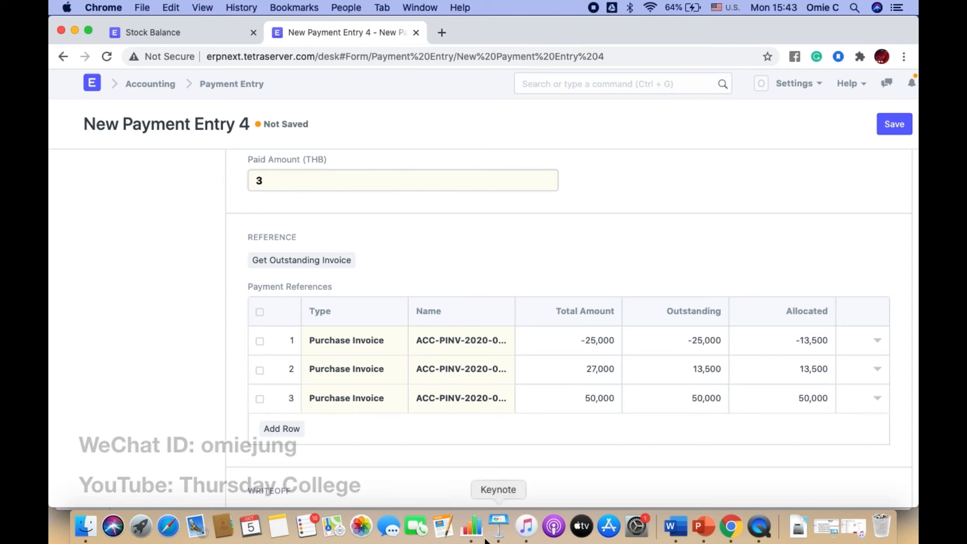
pyautogui.click(468, 537)
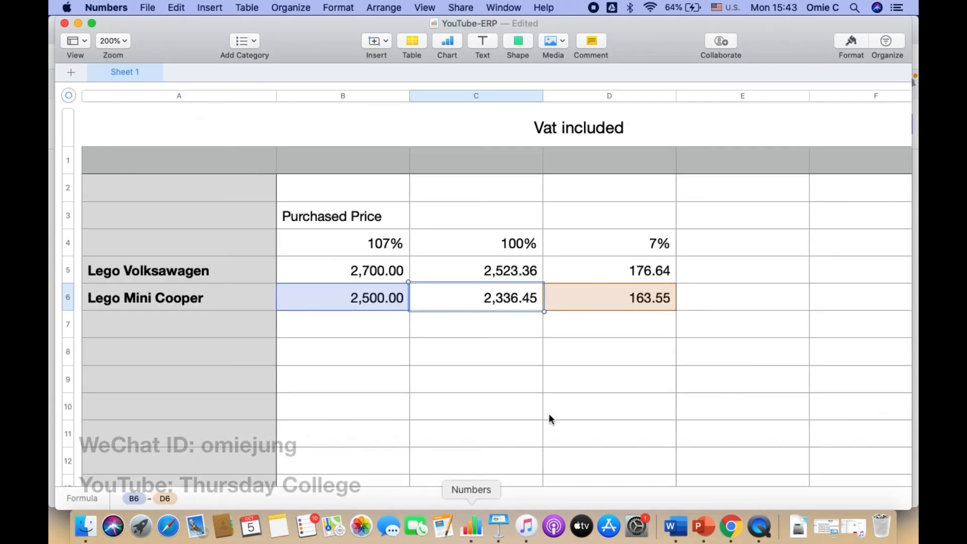
pyautogui.click(593, 378)
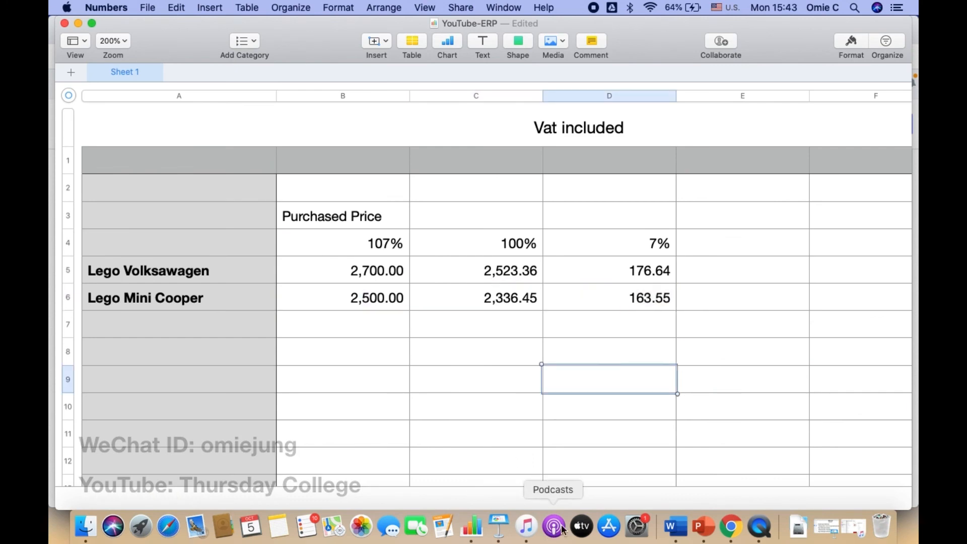
pyautogui.click(78, 23)
# - Set the payment entry's paid amount to 24,500 THB
pyautogui.doubleClick(307, 180)
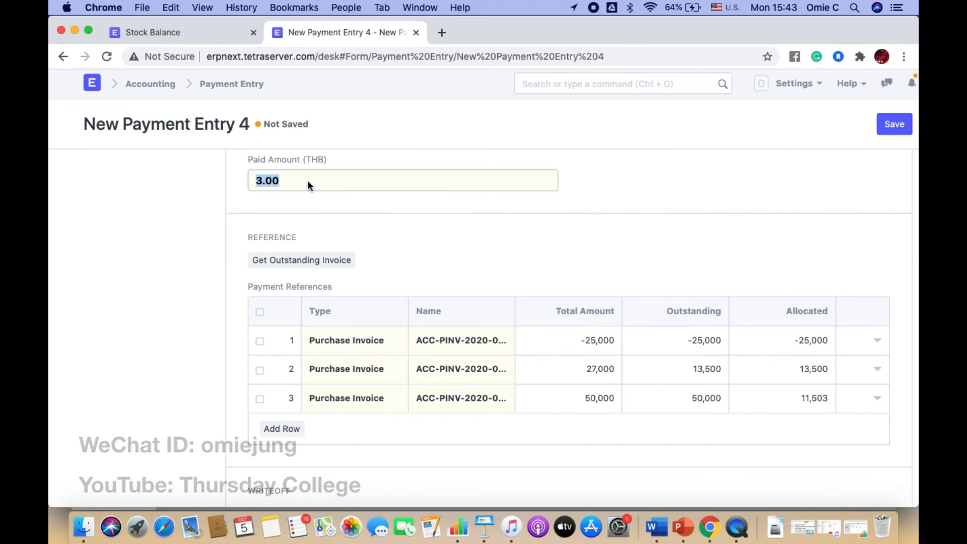
pyautogui.write('135')
pyautogui.press('BackSpace')
pyautogui.press('BackSpace')
pyautogui.write('14500')
pyautogui.click(262, 180)
pyautogui.press('BackSpace')
pyautogui.write('2')
pyautogui.click(423, 241)
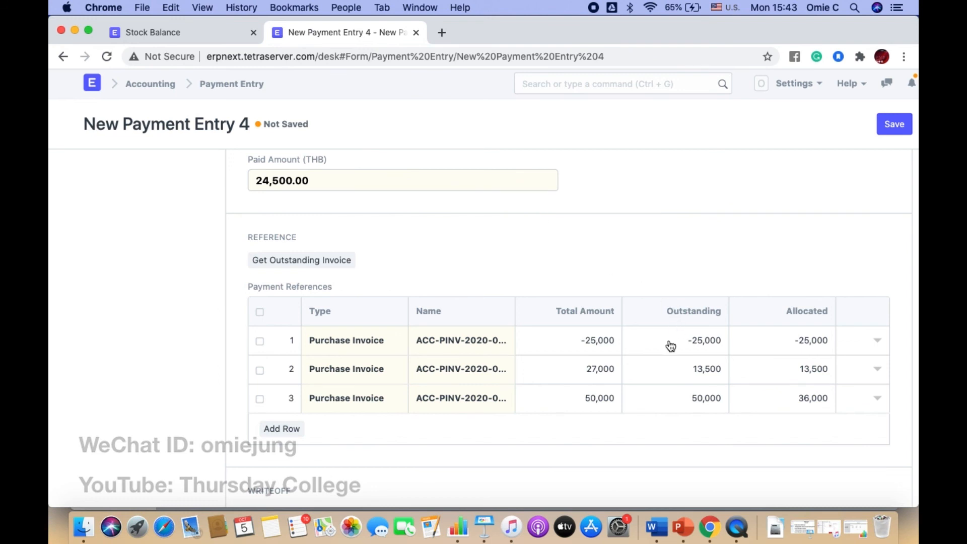
# - Check how the paid amount is allocated across the payment references and compare it with the total allocated, unallocated and difference amounts
pyautogui.scroll(-2, 675, 350)
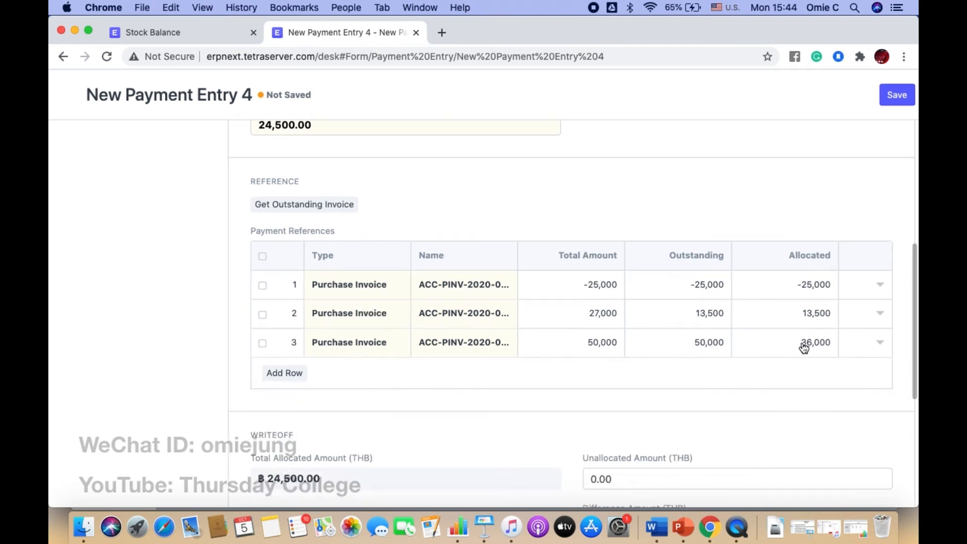
pyautogui.scroll(-6, 796, 347)
pyautogui.scroll(-4, 797, 351)
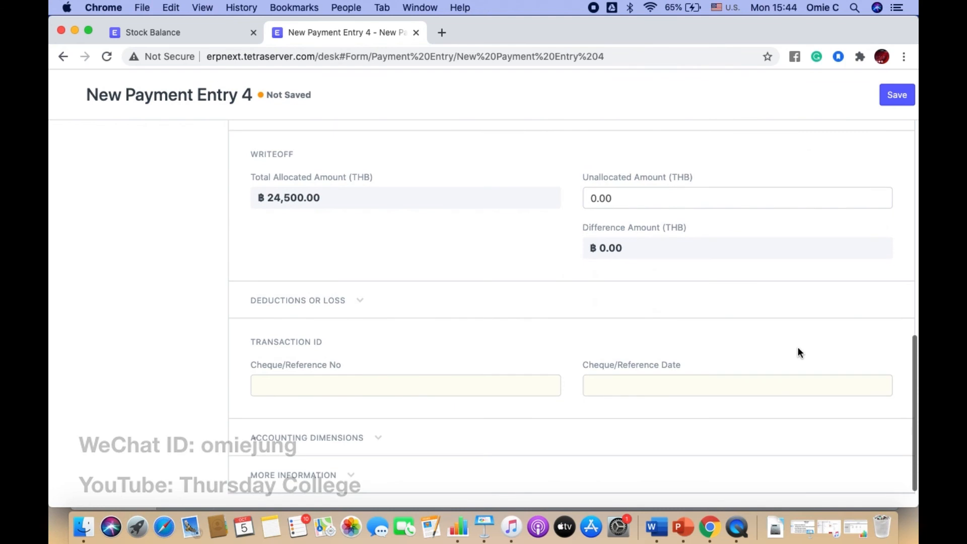
pyautogui.scroll(9, 797, 352)
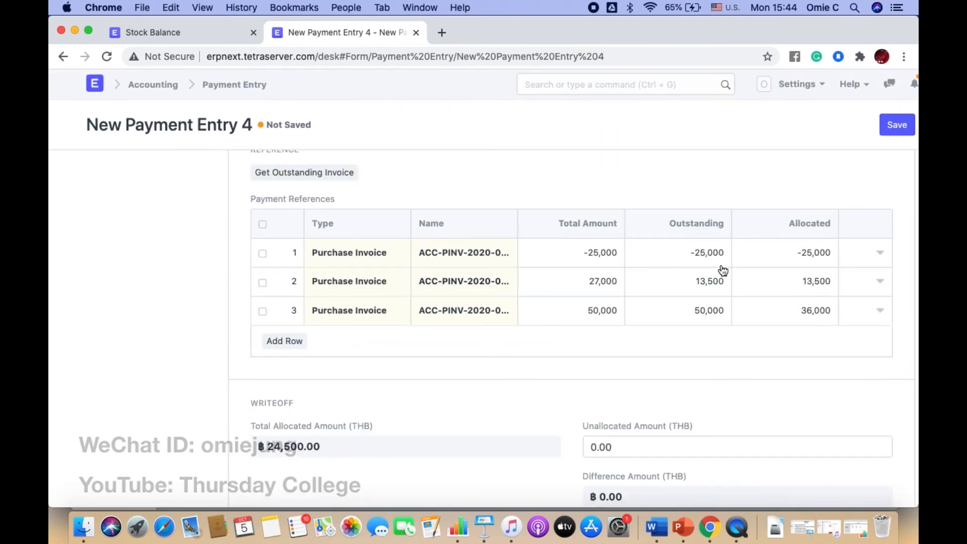
pyautogui.scroll(3, 387, 198)
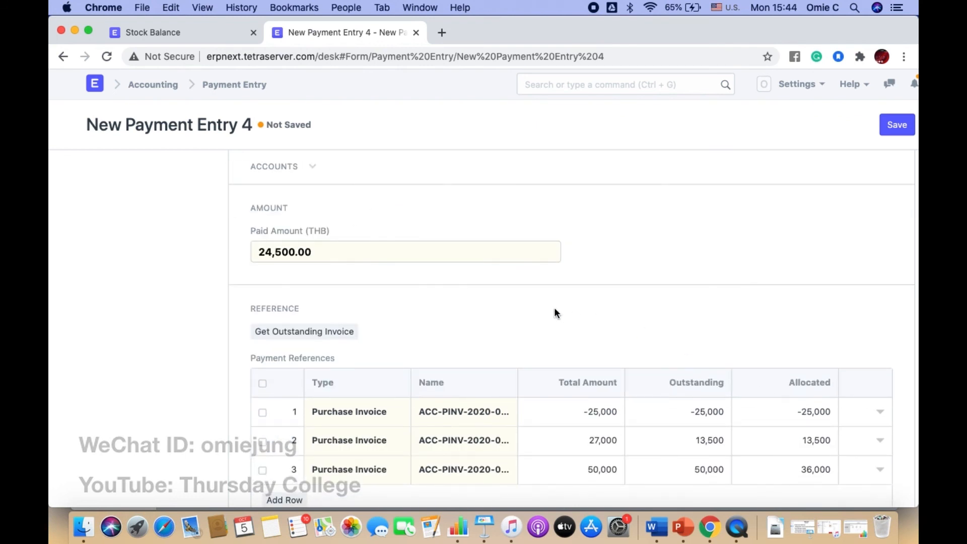
pyautogui.scroll(-3, 554, 310)
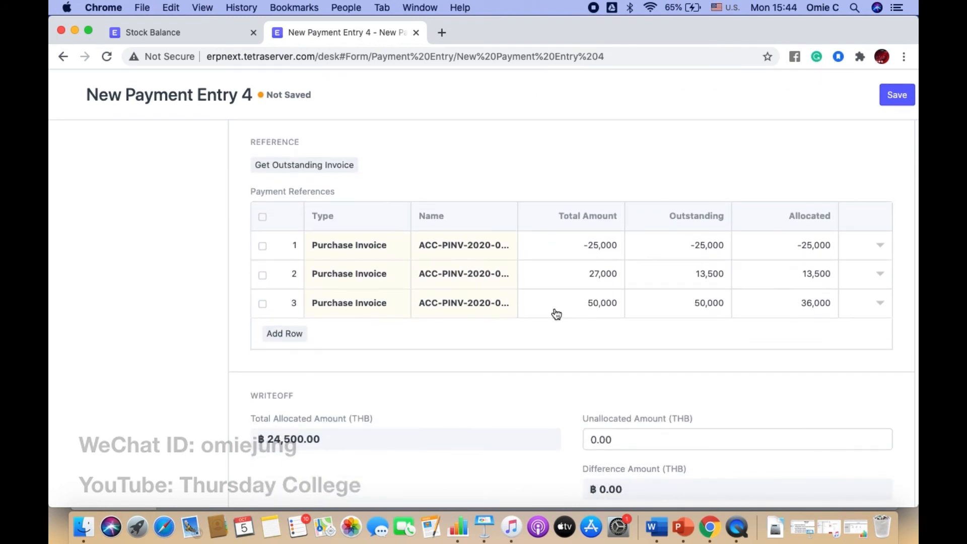
pyautogui.scroll(-5, 556, 313)
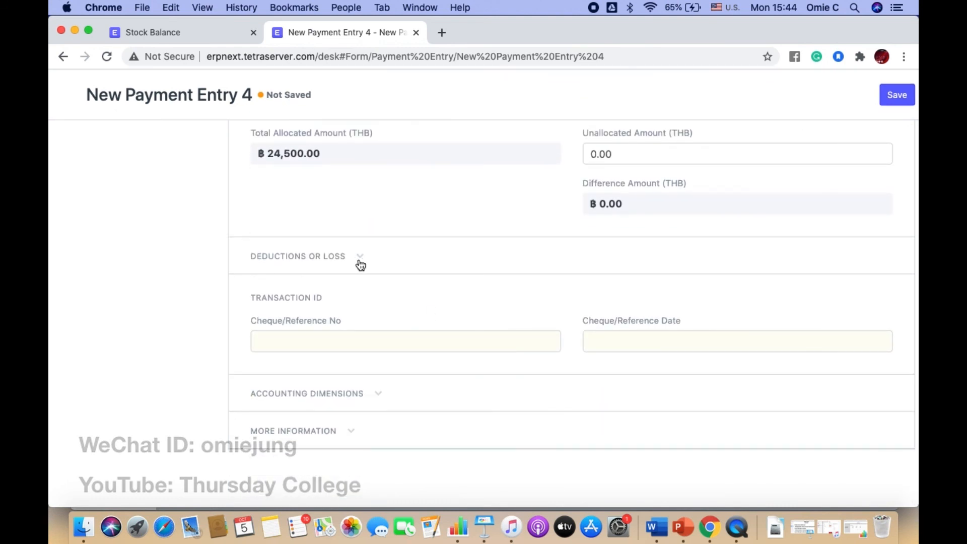
pyautogui.scroll(3, 431, 294)
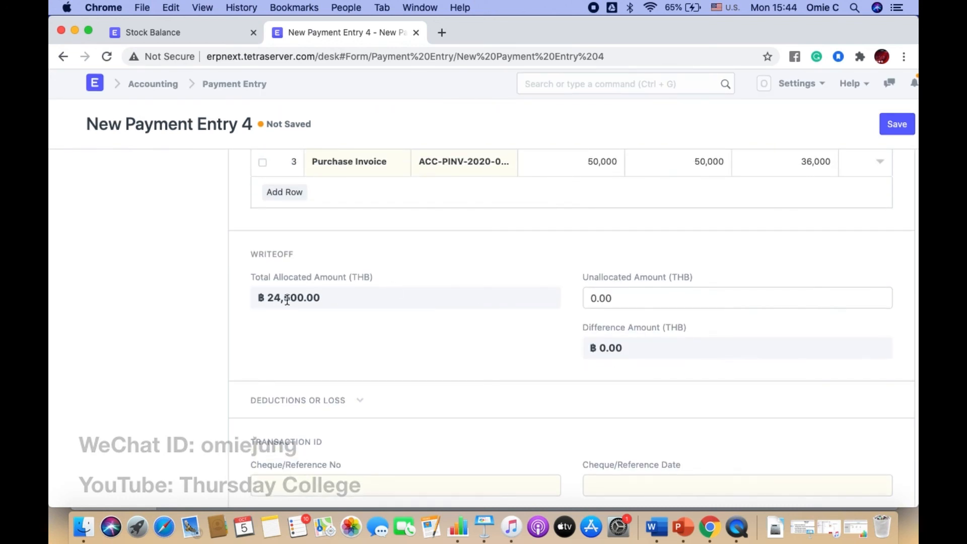
pyautogui.scroll(4, 353, 301)
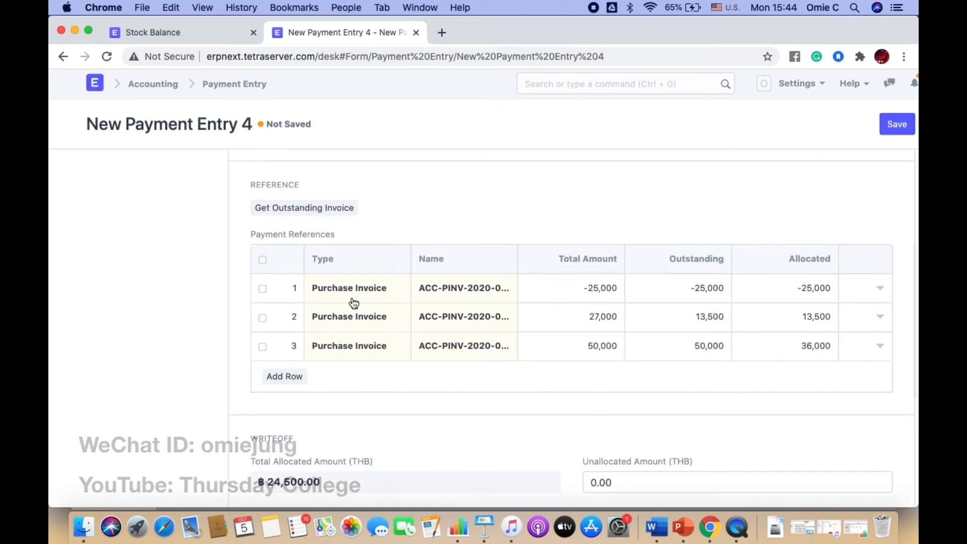
# - Enter BAY345000 as the cheque/reference number and set the cheque/reference date to 06-10-2020
pyautogui.scroll(-6, 354, 302)
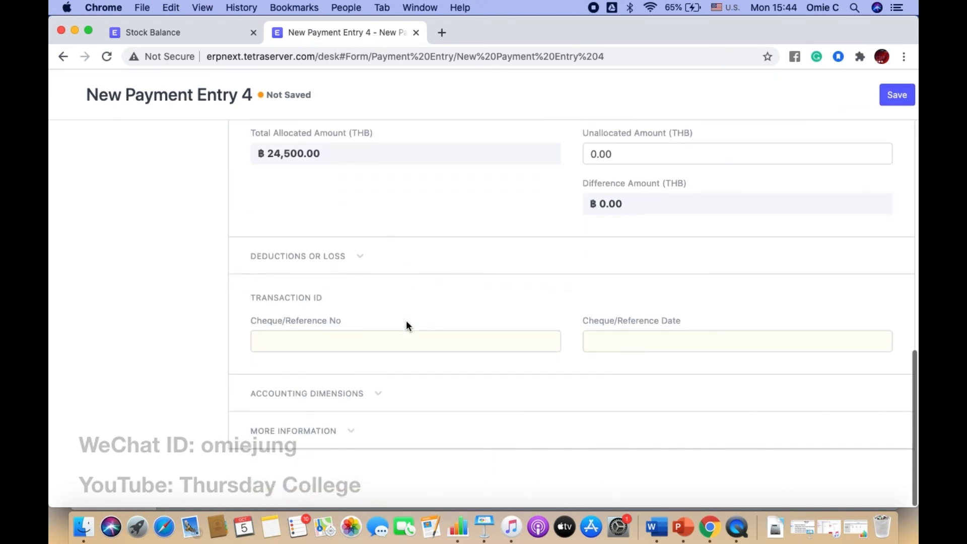
pyautogui.click(347, 345)
pyautogui.write('BAY345000')
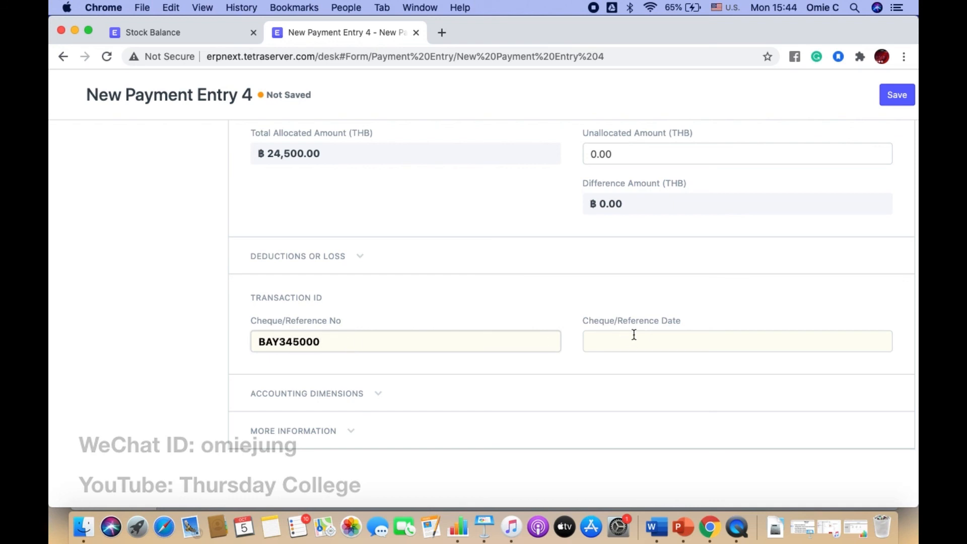
pyautogui.click(634, 335)
pyautogui.click(648, 208)
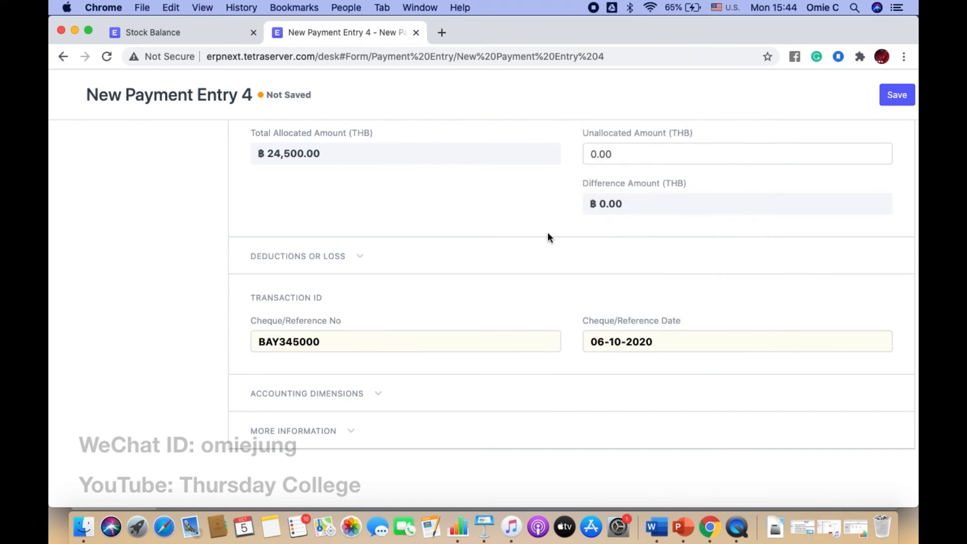
# - Switch to the YouTube-ERP sheet in Numbers and enter the outstanding amounts -25000, 13500 and 50000 in cells D9 to D11
pyautogui.scroll(6, 548, 236)
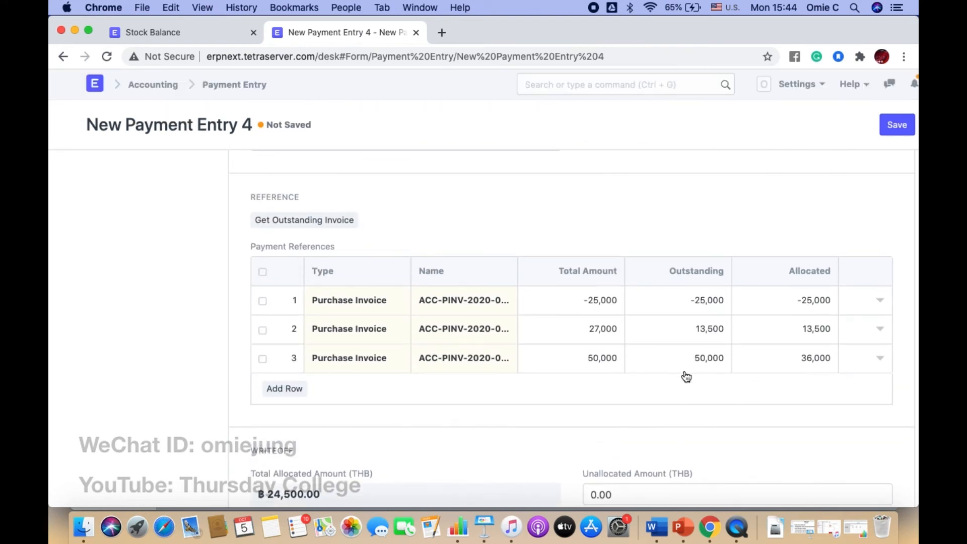
pyautogui.click(462, 538)
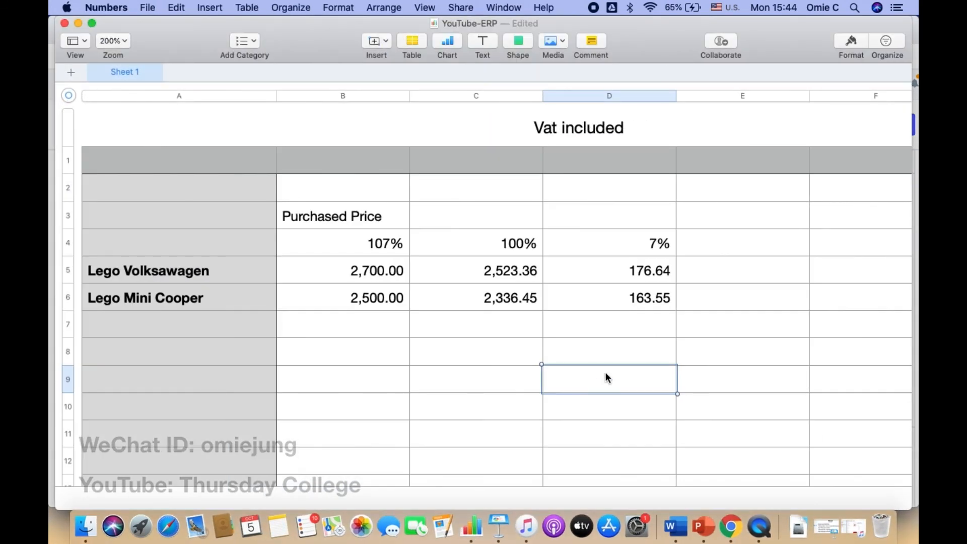
pyautogui.write('-2500')
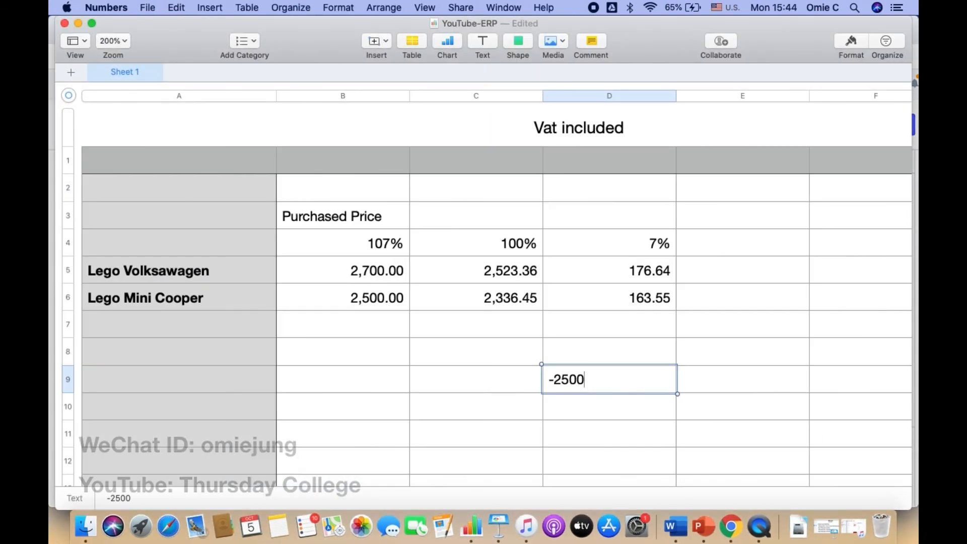
pyautogui.press('Return')
pyautogui.write('-25000')
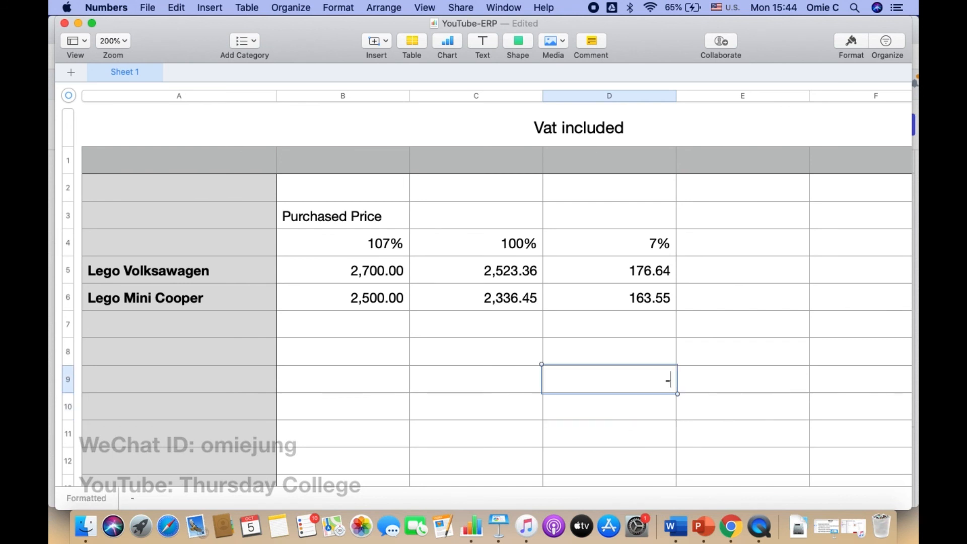
pyautogui.press('Return')
pyautogui.write('13500')
pyautogui.press('Return')
pyautogui.write('50000')
pyautogui.press('Return')
# - Total the three outstanding amounts in D9 to D11 into the cell directly below them
pyautogui.press('Up')
pyautogui.press('Up')
pyautogui.press('Up')
pyautogui.hotkey('shift', 'Down')
pyautogui.hotkey('shift', 'Down')
pyautogui.moveTo(124, 497); pyautogui.dragTo(610, 467)
# - Switch back to the payment entry in Chrome, change the paid amount to 38,500 THB, and check the payment allocation
pyautogui.click(731, 528)
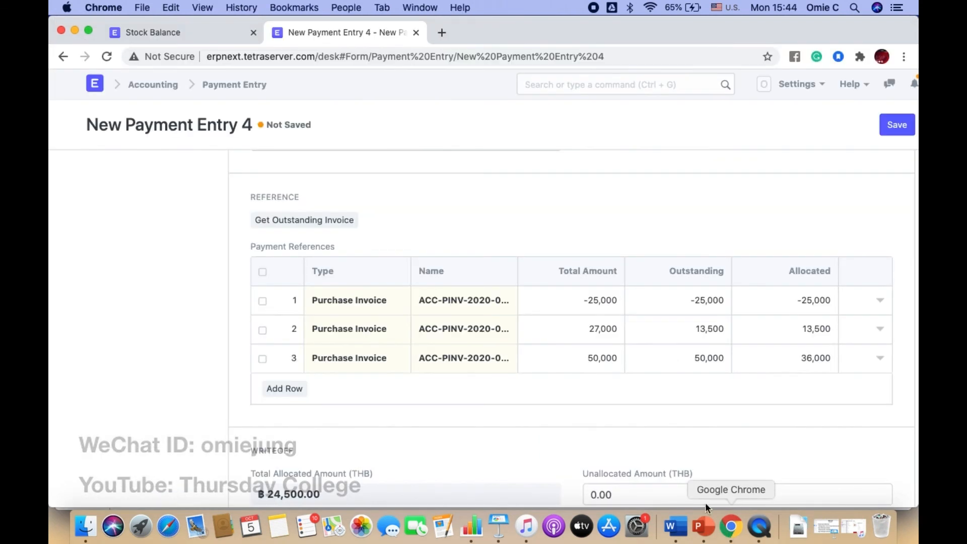
pyautogui.scroll(3, 272, 221)
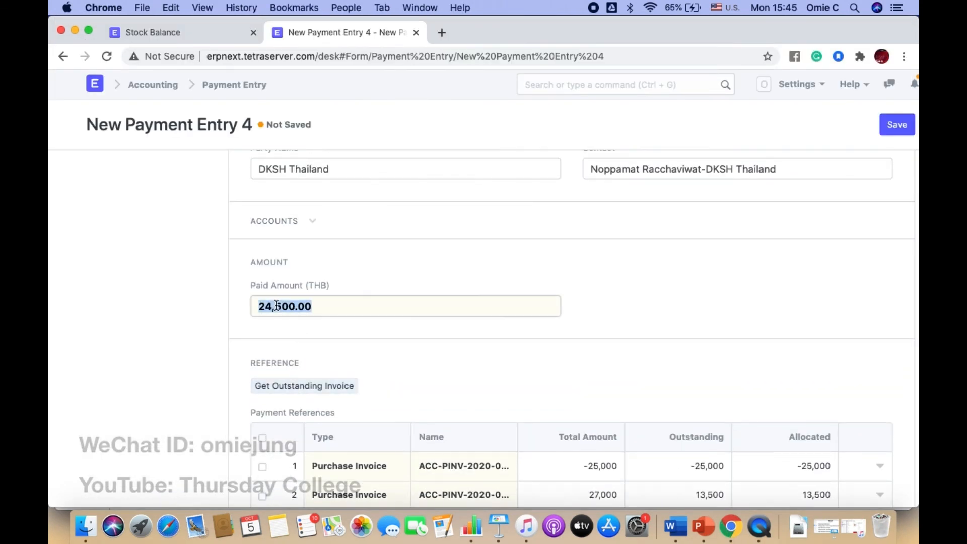
pyautogui.press('BackSpace')
pyautogui.press('BackSpace')
pyautogui.write('38')
pyautogui.scroll(-5, 350, 311)
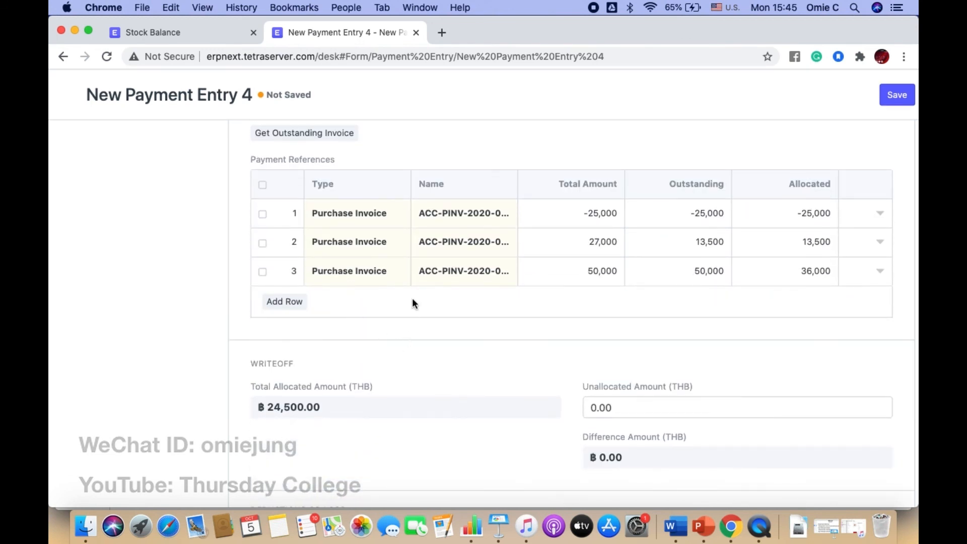
# - Update the payment references so the third purchase invoice is allocated 50,000 THB, and check the total allocated amount
pyautogui.scroll(4, 442, 328)
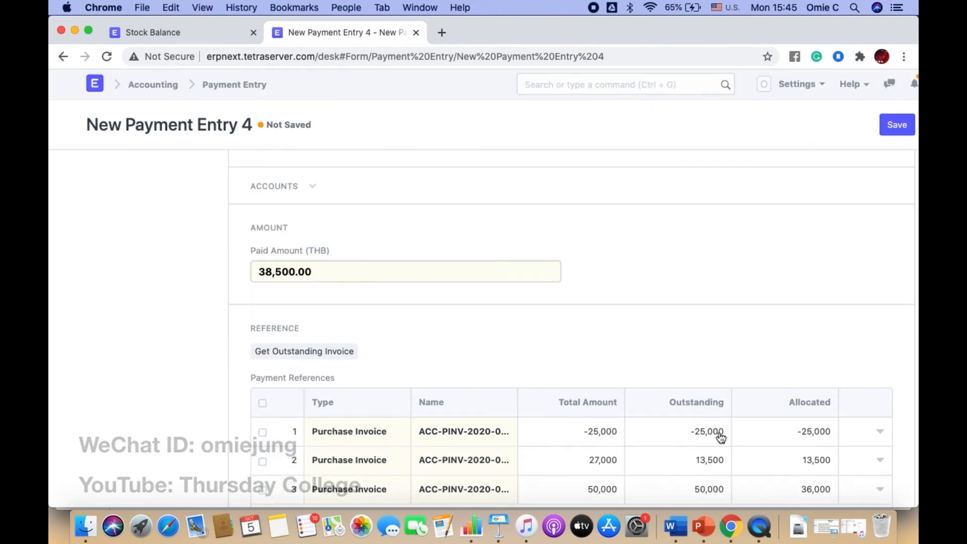
pyautogui.click(769, 438)
pyautogui.rightClick(474, 234)
pyautogui.click(423, 229)
pyautogui.scroll(-5, 422, 227)
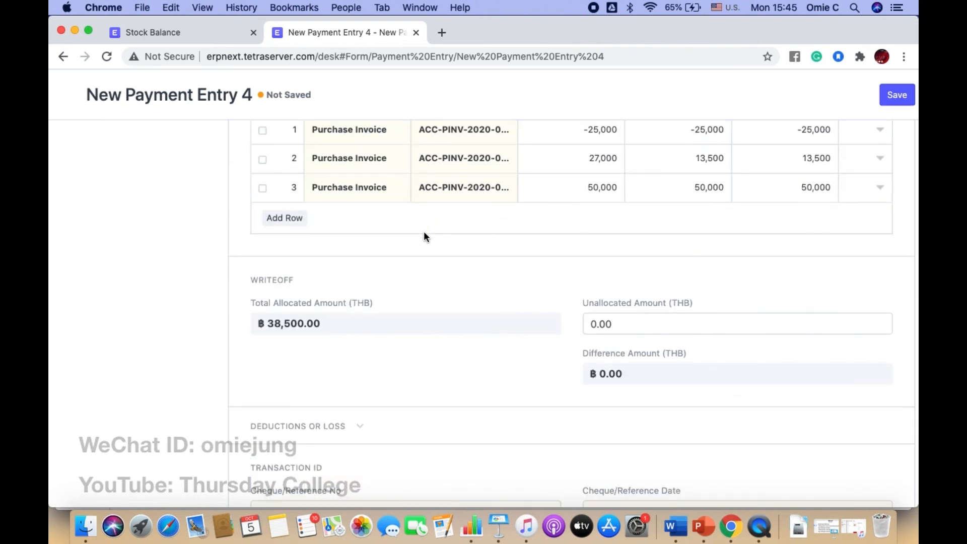
pyautogui.scroll(2, 557, 327)
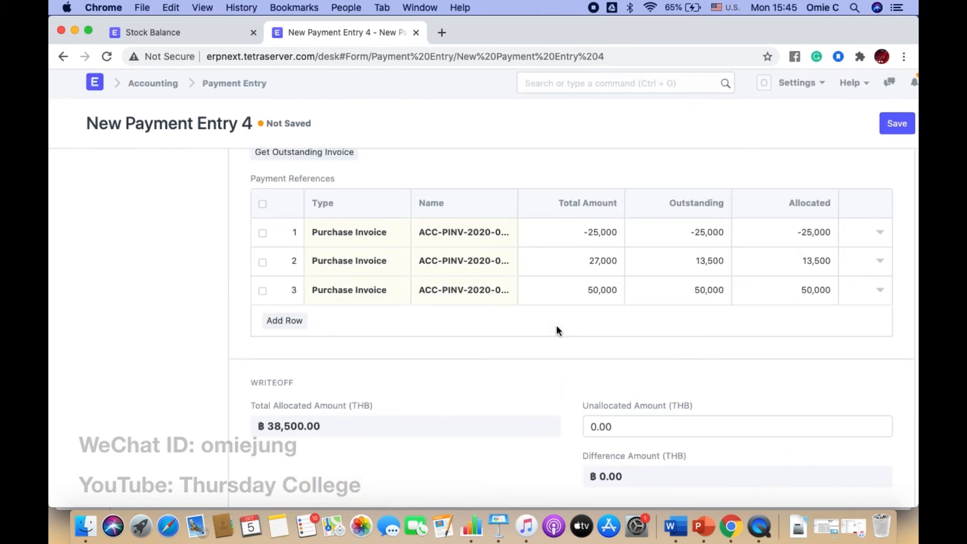
pyautogui.scroll(-5, 556, 324)
# - Save and permanently submit the DKSH Thailand payment entry, and check the outstanding amounts in its payment references
pyautogui.click(900, 93)
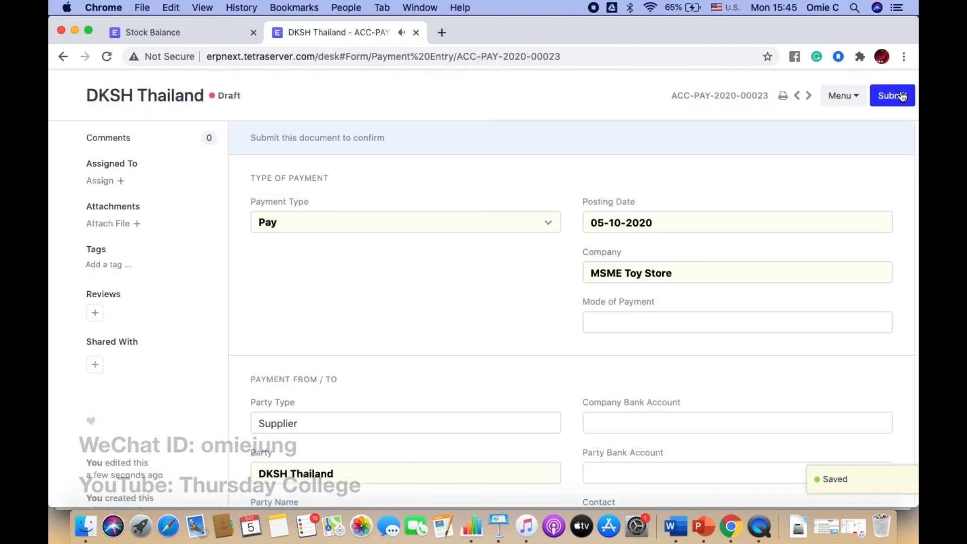
pyautogui.scroll(-4, 638, 294)
pyautogui.scroll(5, 638, 293)
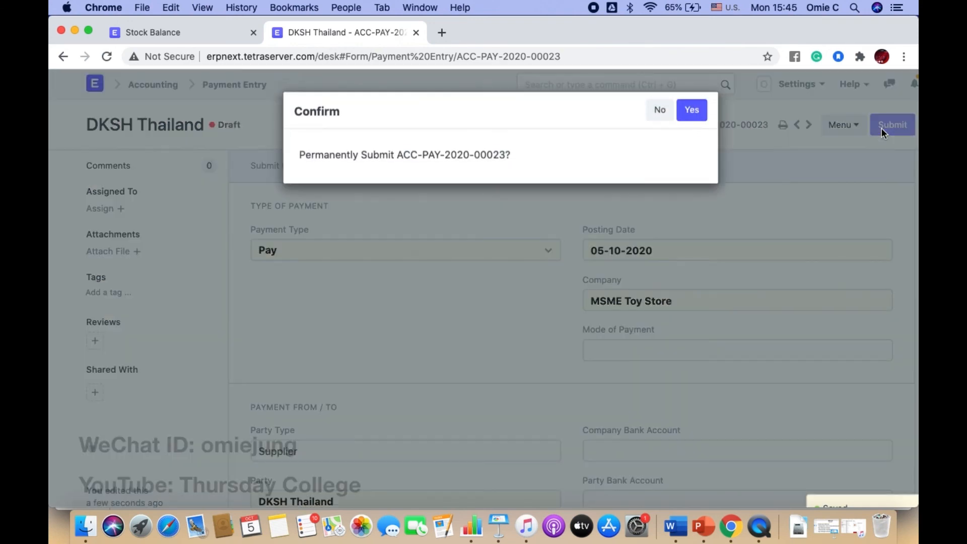
pyautogui.click(688, 107)
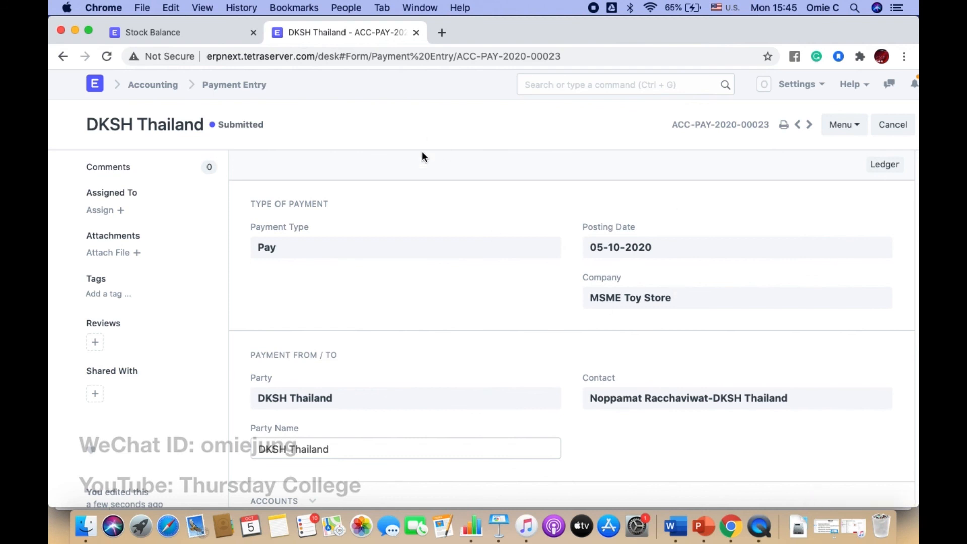
pyautogui.scroll(-10, 418, 203)
pyautogui.scroll(-3, 418, 203)
pyautogui.scroll(1, 418, 203)
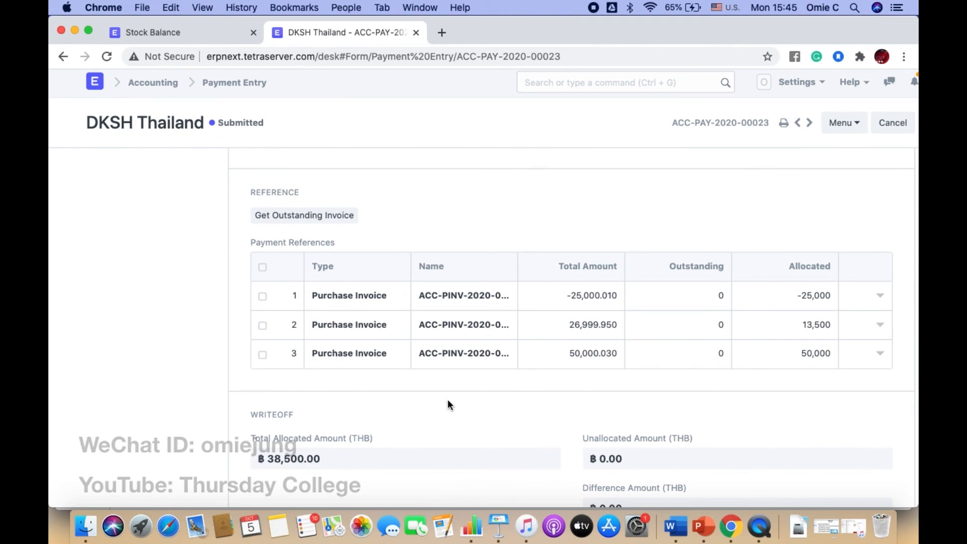
pyautogui.scroll(10, 504, 379)
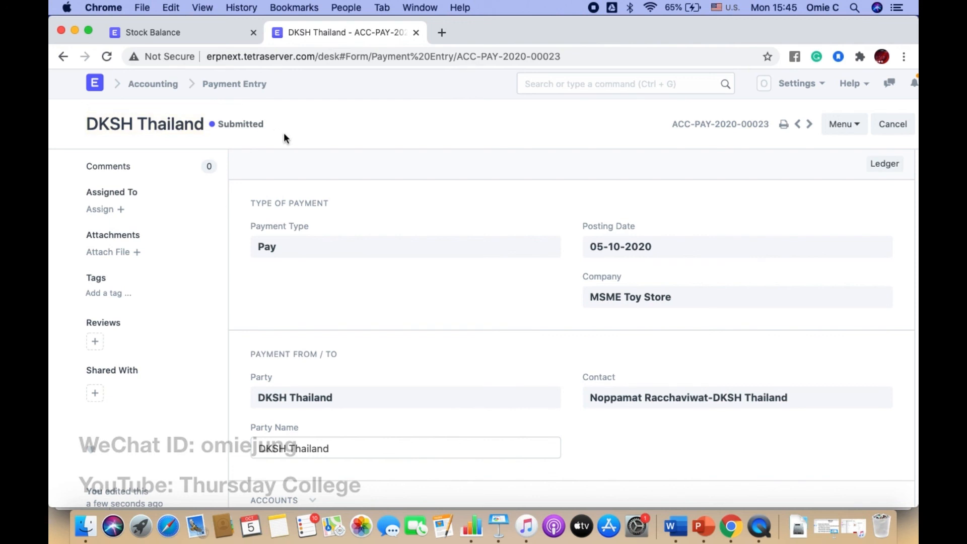
# - Switch to the YouTube-ERP presentation in Keynote and review the text of the Product return (Debit note) slide
pyautogui.click(500, 526)
pyautogui.click(505, 351)
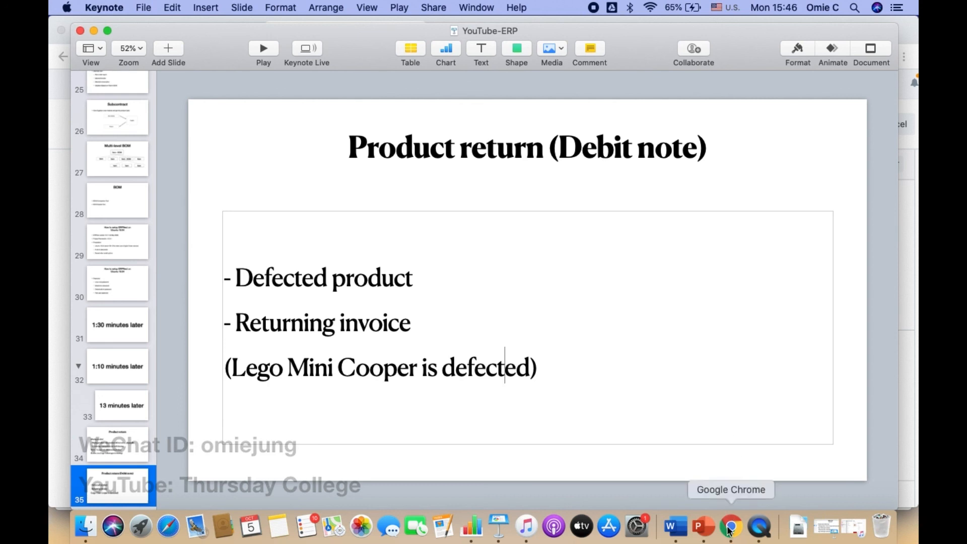
pyautogui.click(544, 390)
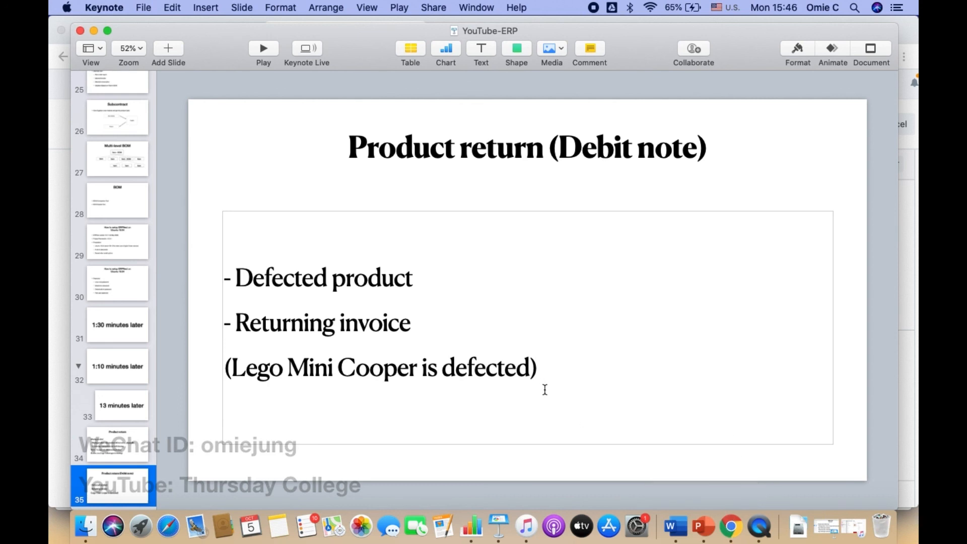